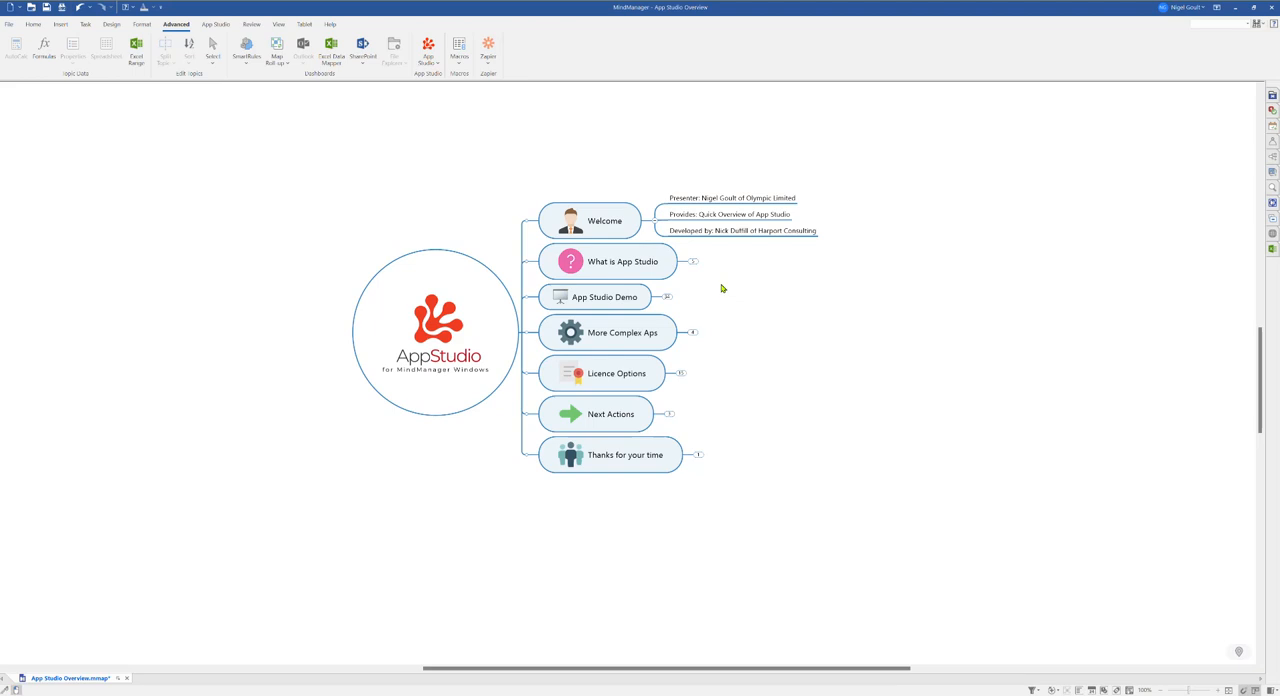
Step: Expand and collapse the Welcome and What is App Studio branches to review their subtopics
{"action": "left_click", "coordinate": [691, 262]}
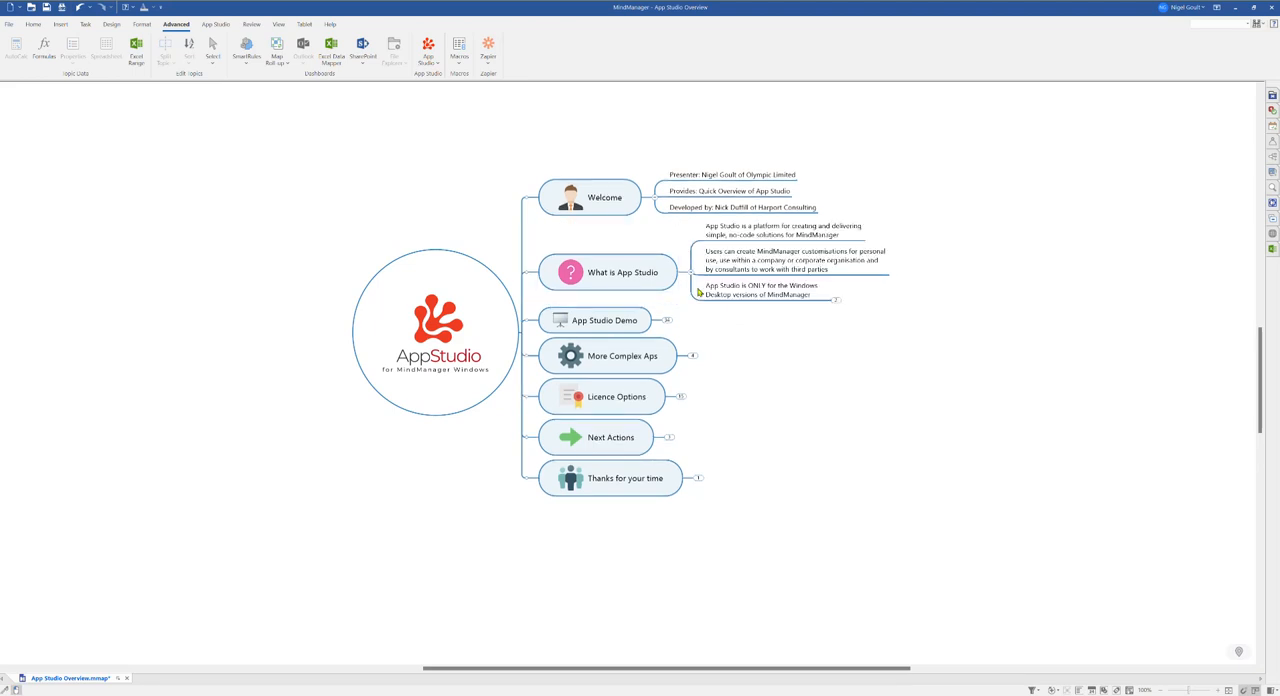
{"action": "left_click", "coordinate": [655, 199]}
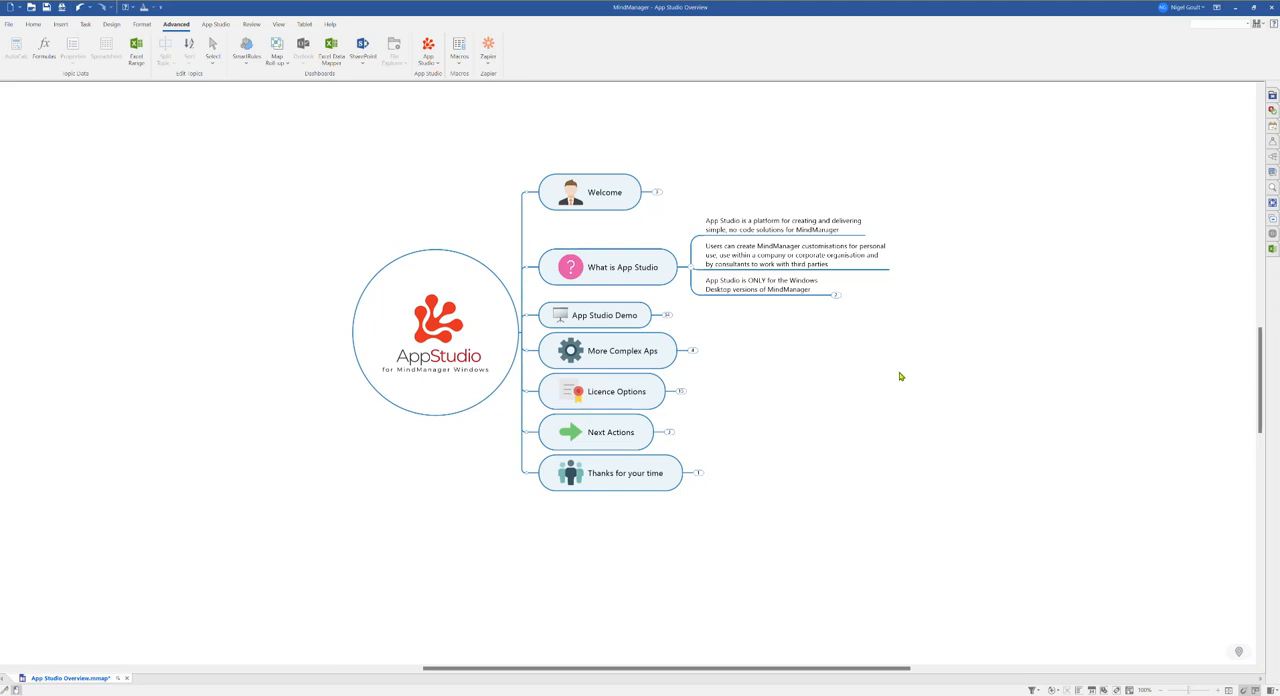
{"action": "left_click", "coordinate": [837, 296]}
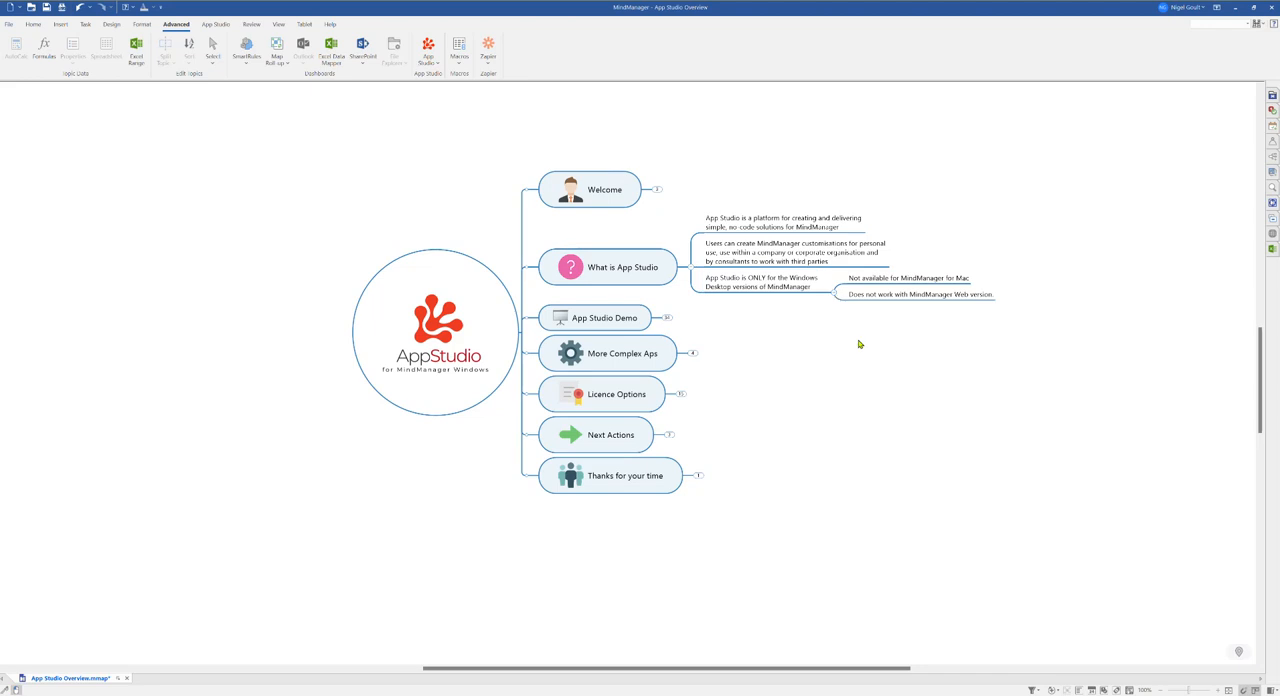
{"action": "left_click", "coordinate": [837, 296]}
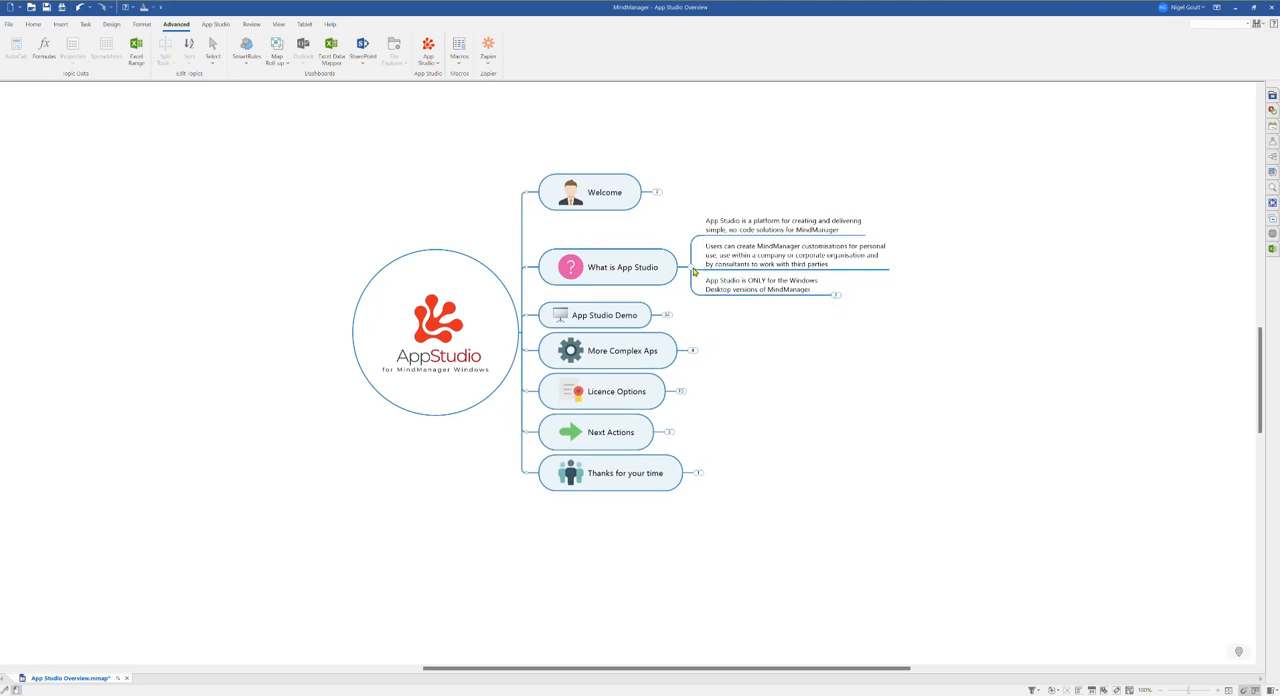
{"action": "left_click", "coordinate": [693, 267]}
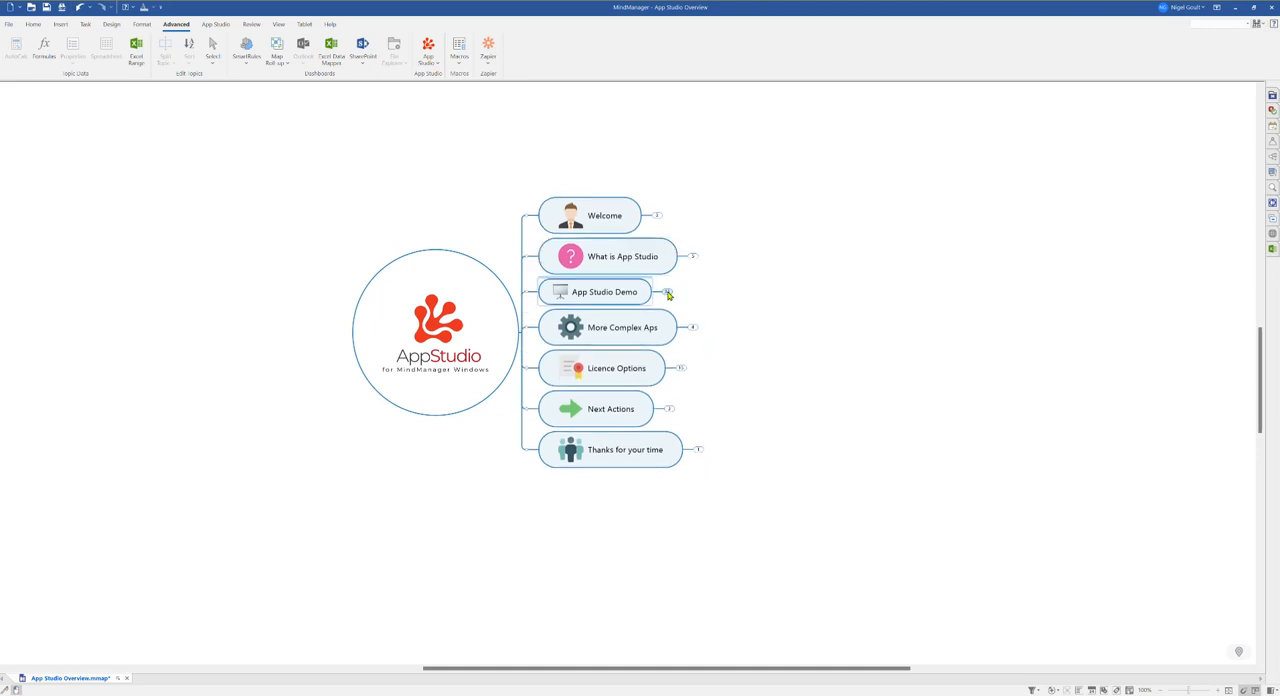
Step: Expand the App Studio Demo branch down to the 'Works as a free platform for' subtopics
{"action": "left_click", "coordinate": [668, 293]}
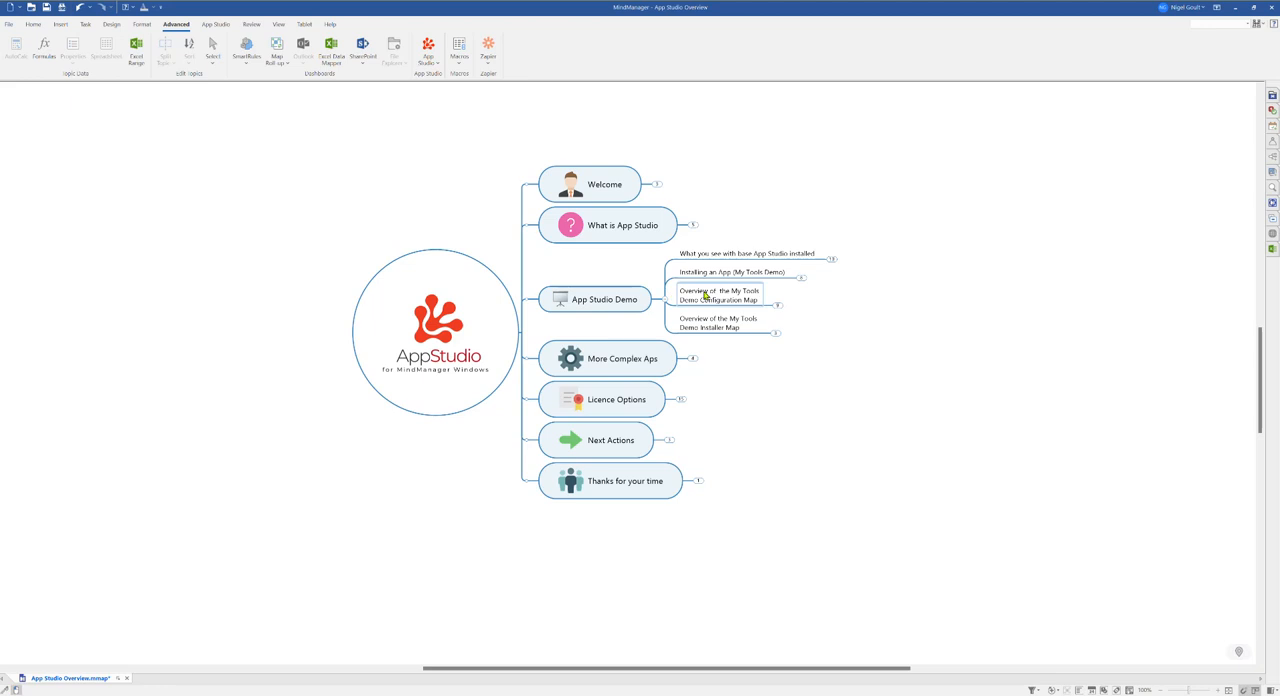
{"action": "left_click", "coordinate": [831, 259]}
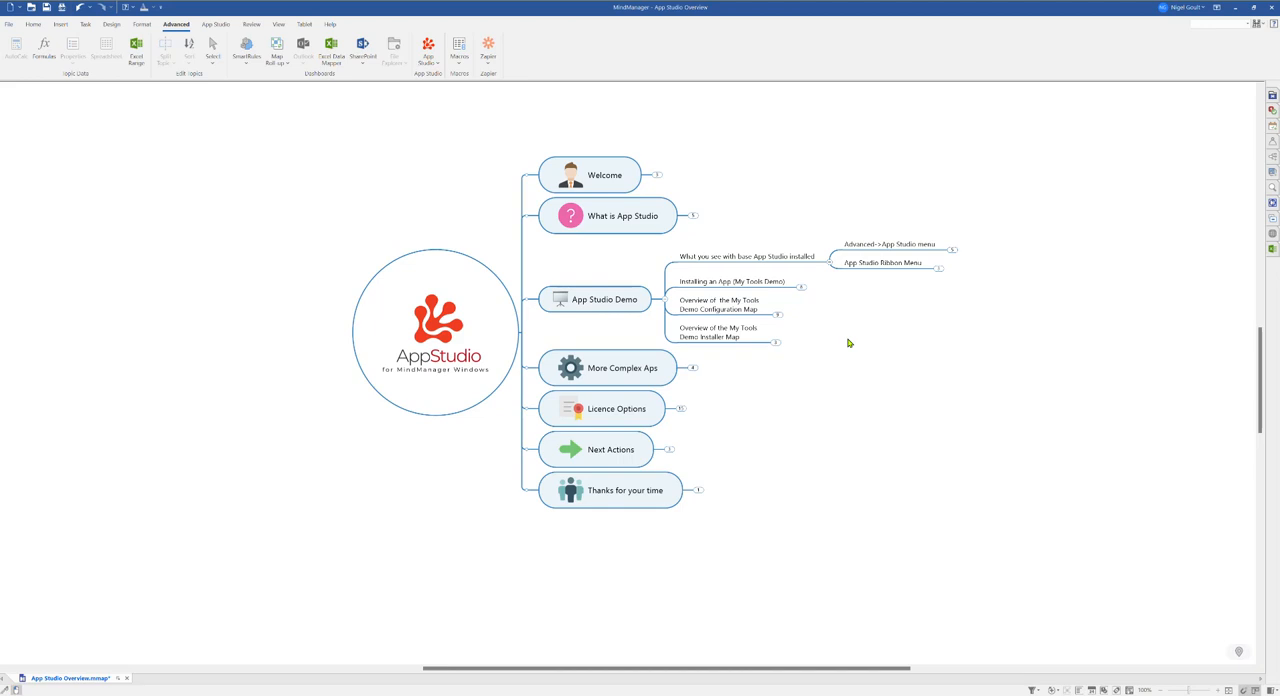
{"action": "left_click", "coordinate": [952, 251]}
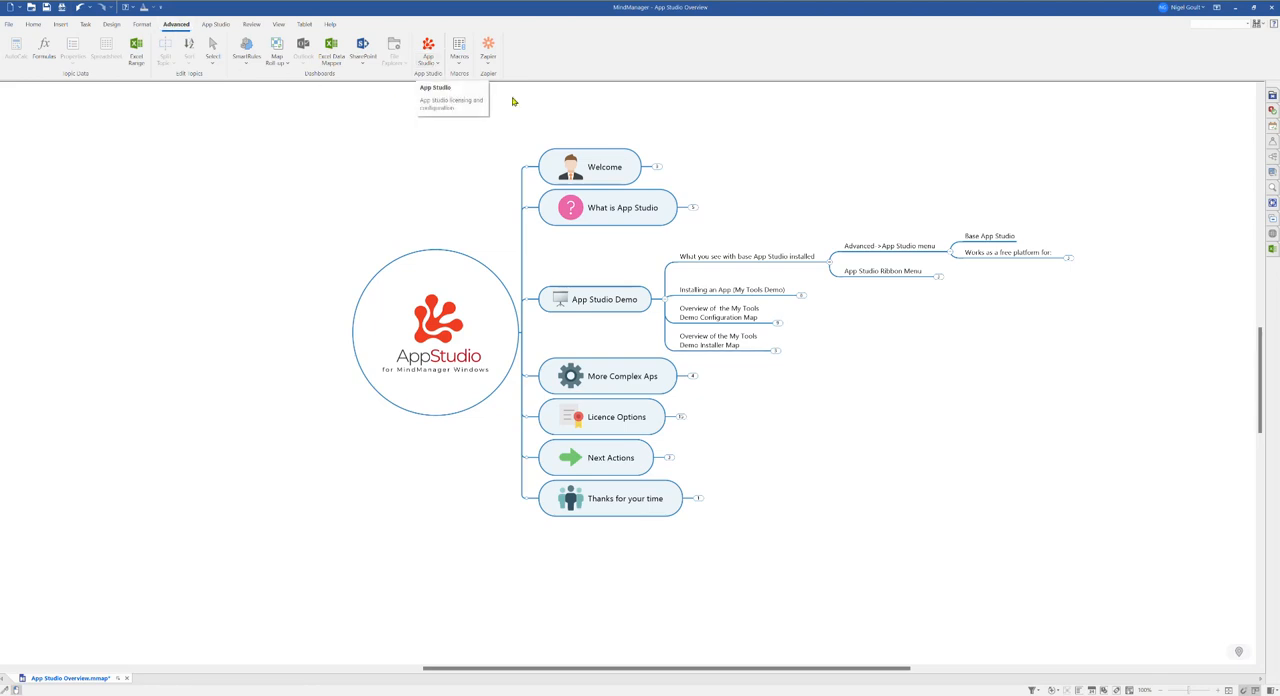
{"action": "left_click", "coordinate": [1068, 258]}
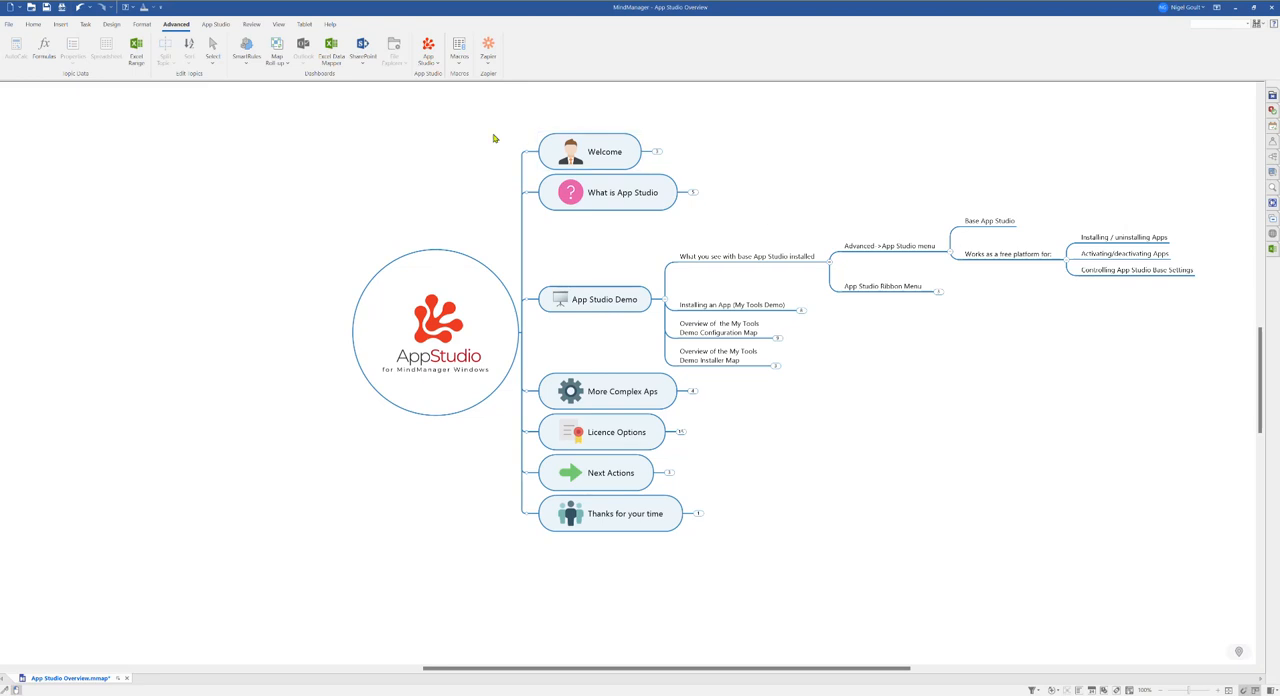
Step: Open the App Studio Options dialog from the App Studio menu and close it without changes
{"action": "left_click", "coordinate": [433, 63]}
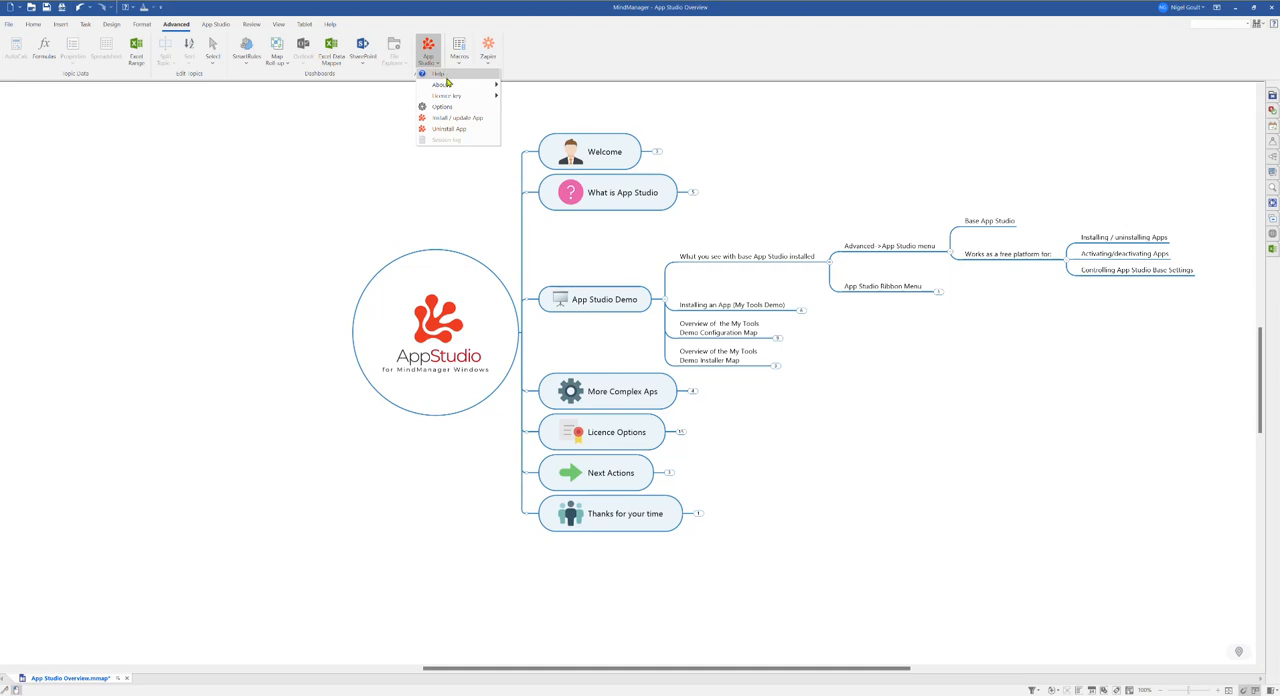
{"action": "mouse_move", "coordinate": [448, 87]}
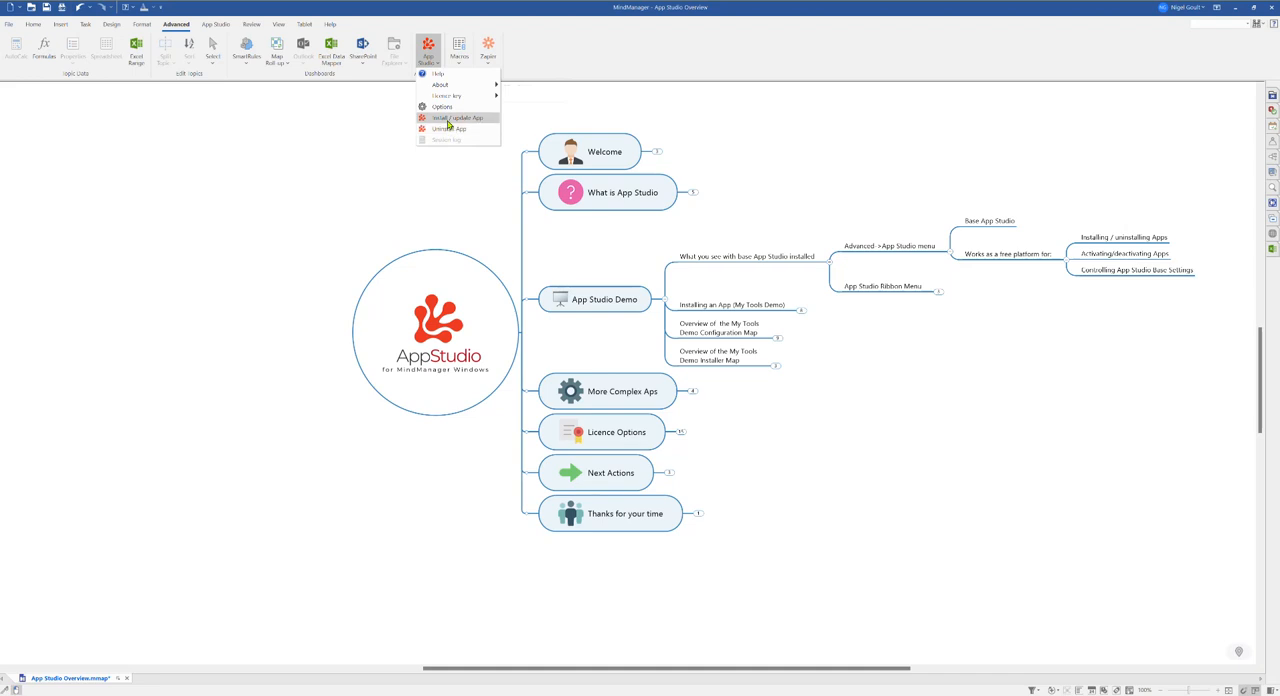
{"action": "left_click", "coordinate": [444, 107]}
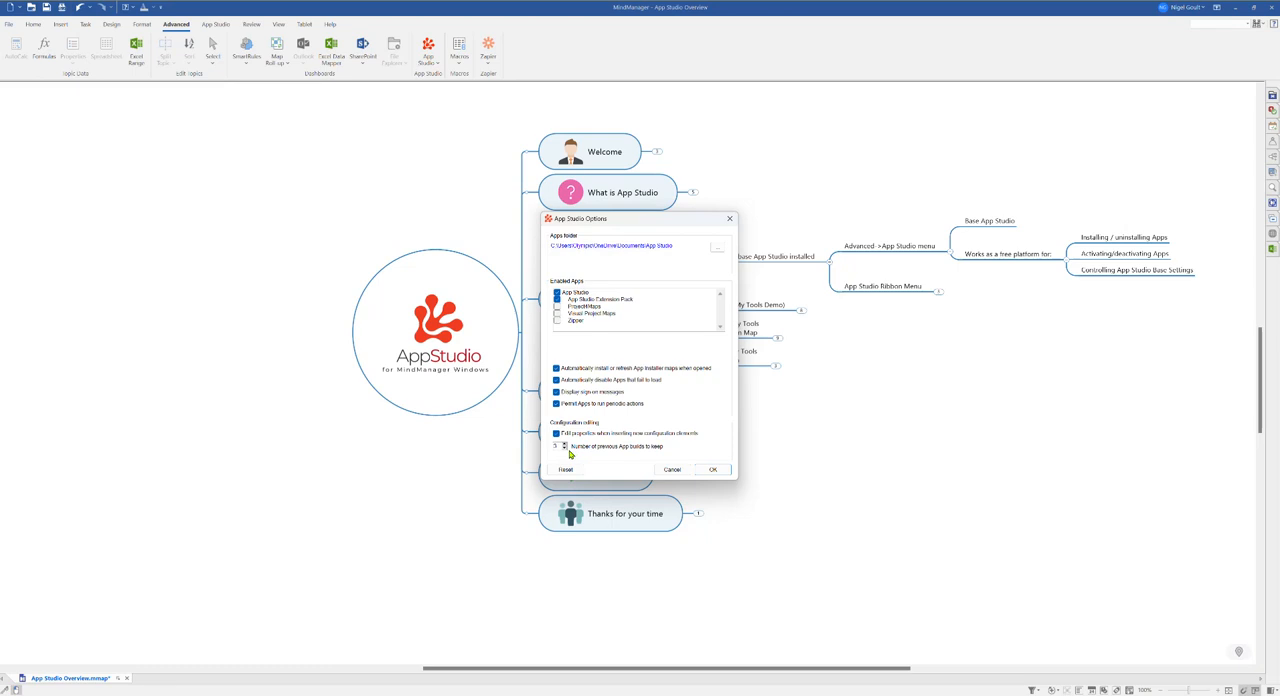
{"action": "left_click", "coordinate": [672, 470]}
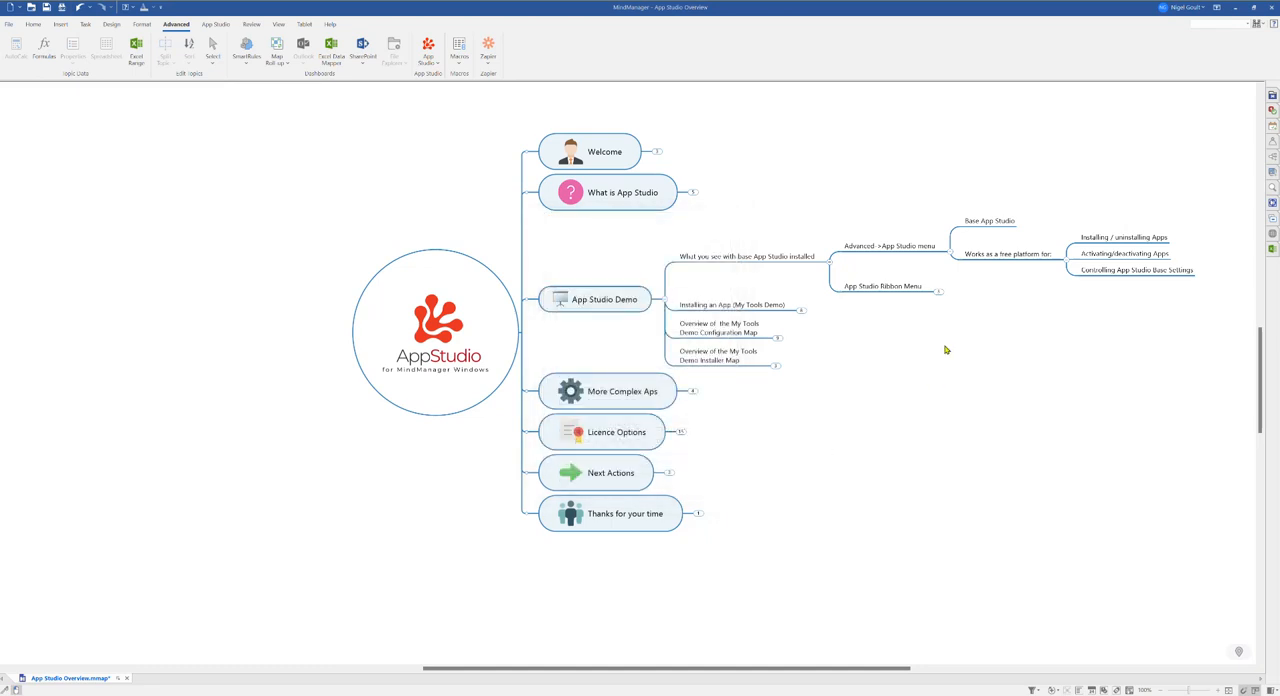
Step: Review the App Studio Ribbon Menu subtopics and the commands on the App Studio ribbon tab
{"action": "left_click", "coordinate": [1066, 263]}
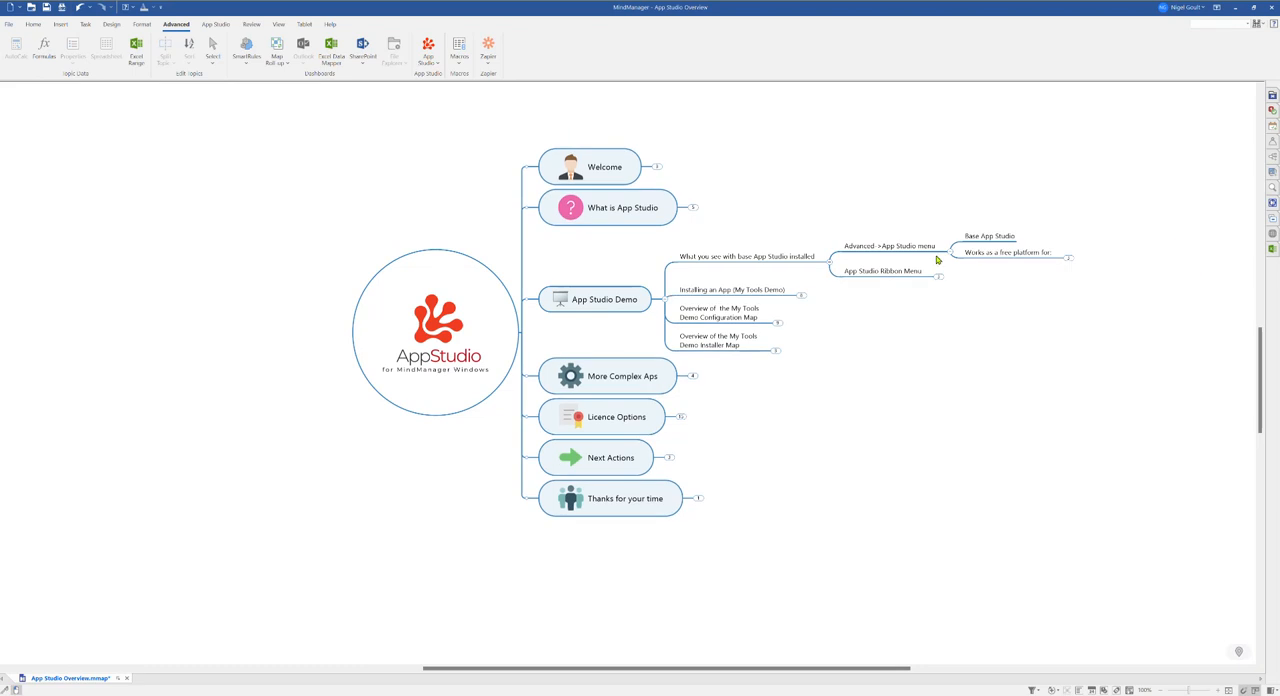
{"action": "left_click", "coordinate": [949, 256]}
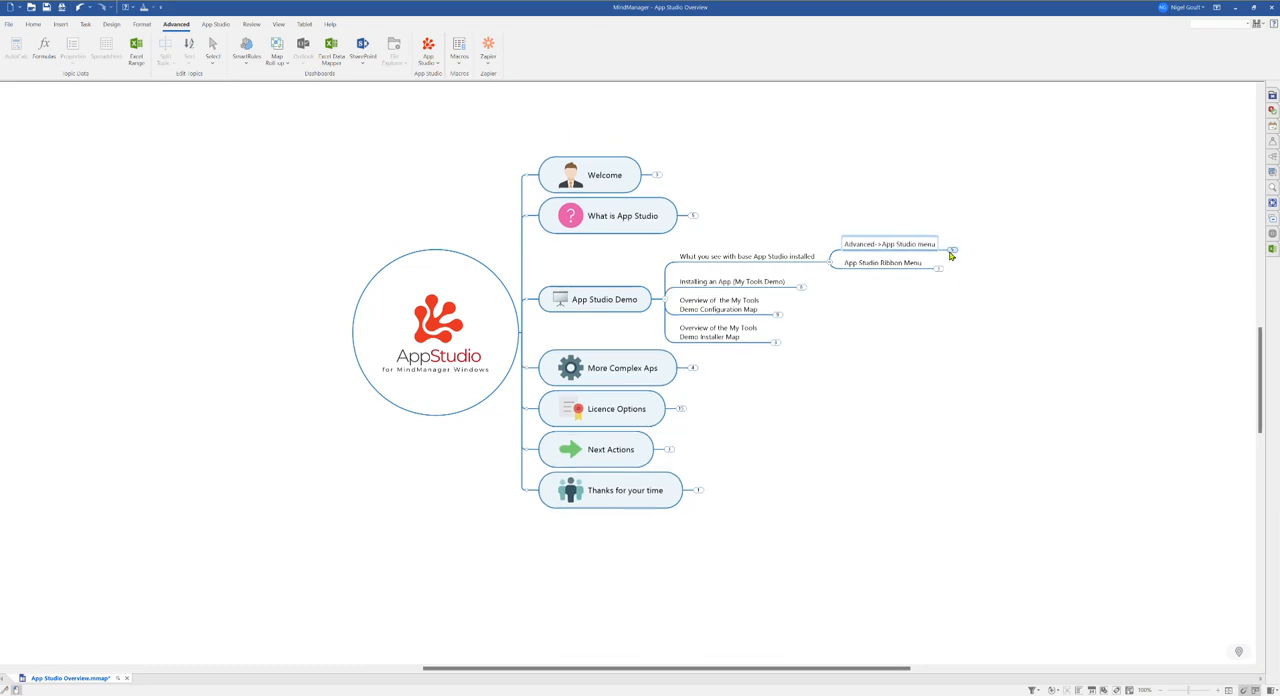
{"action": "left_click", "coordinate": [938, 269]}
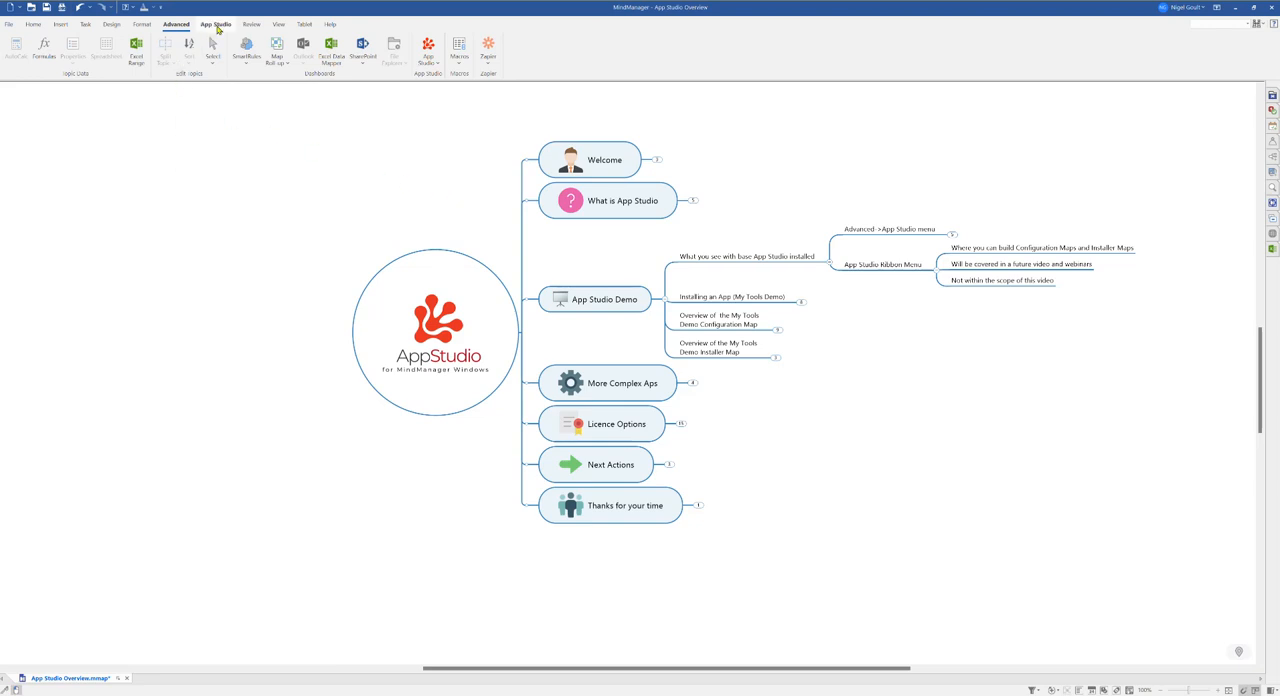
{"action": "left_click", "coordinate": [216, 25]}
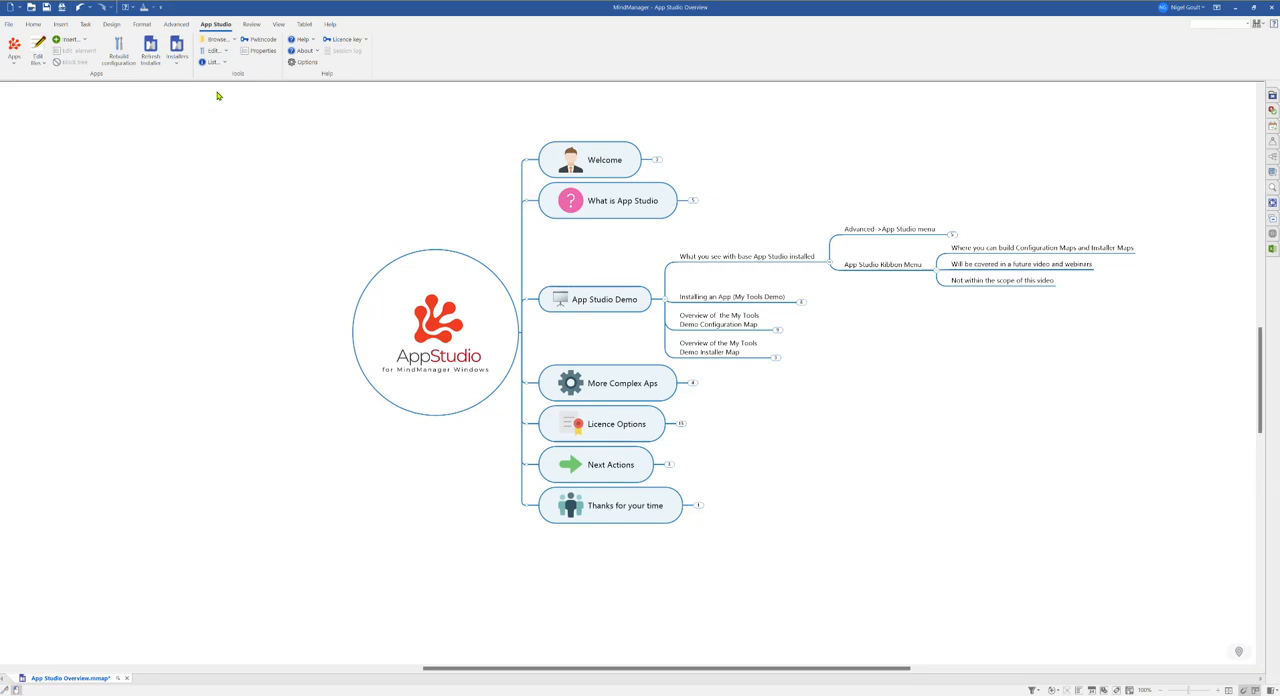
{"action": "left_click", "coordinate": [937, 270]}
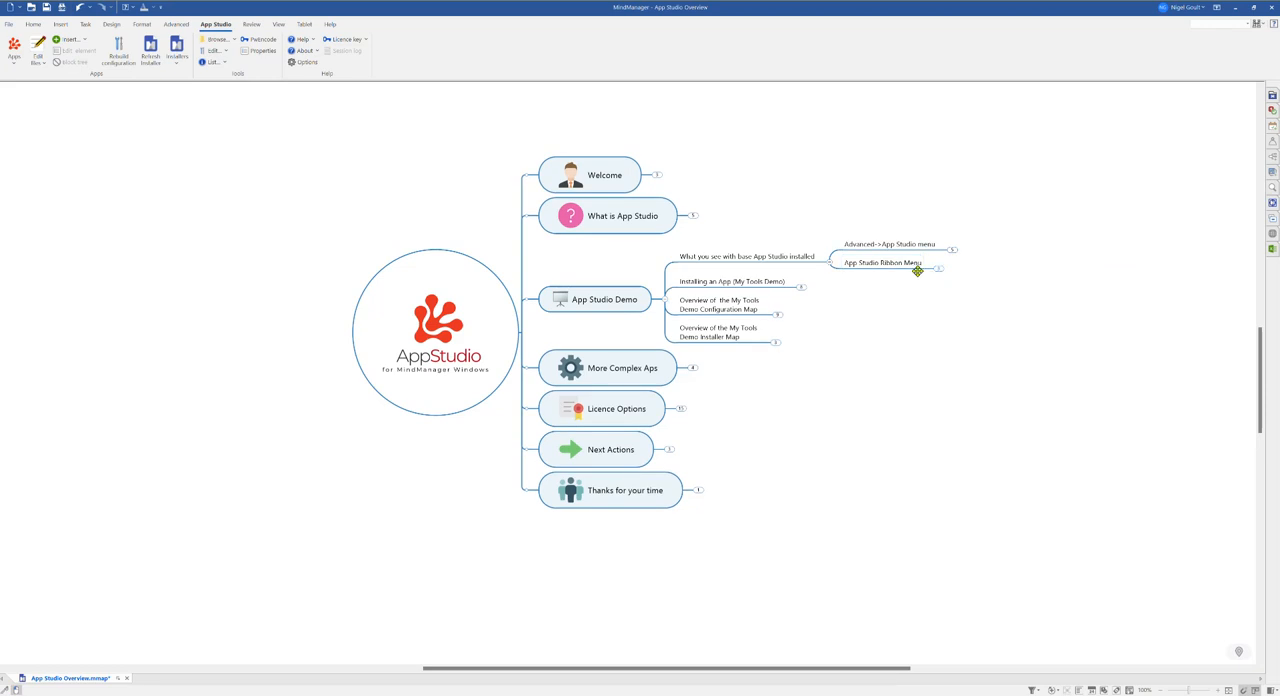
Step: Collapse 'What you see with base App Studio installed' and expand the 'Installing an App (My Tools Demo)' branch
{"action": "left_click", "coordinate": [830, 264]}
{"action": "left_click", "coordinate": [776, 280]}
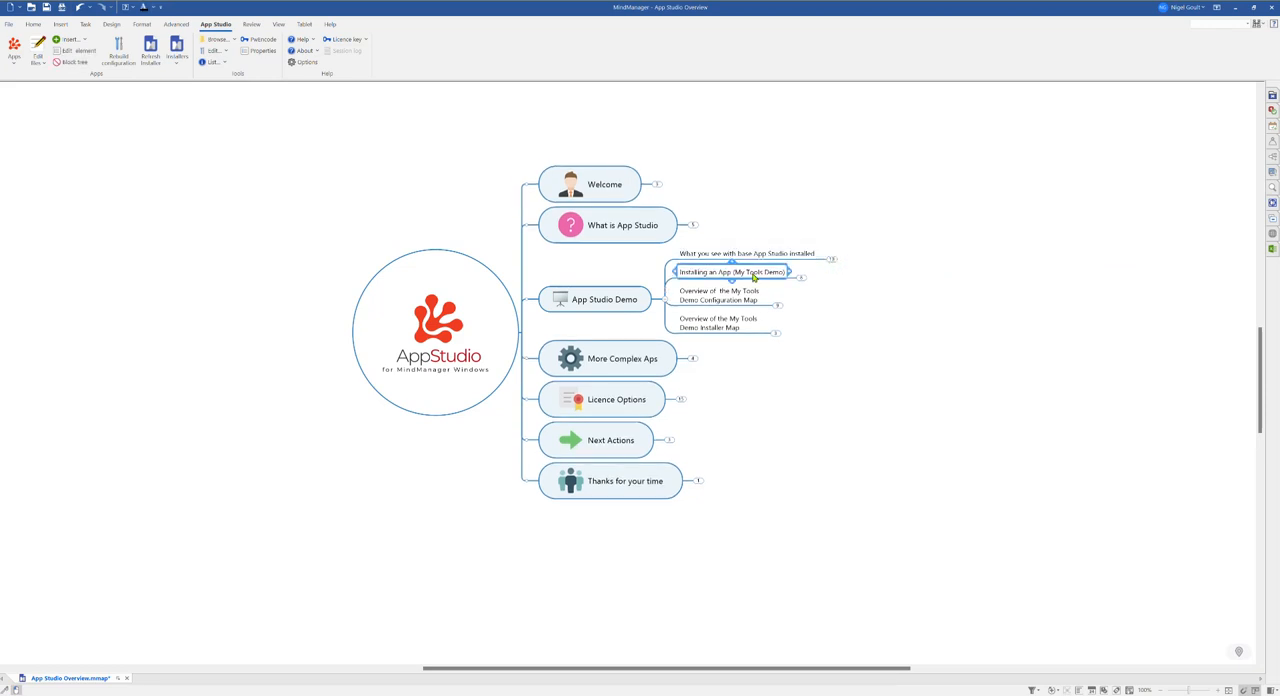
{"action": "left_click", "coordinate": [802, 283]}
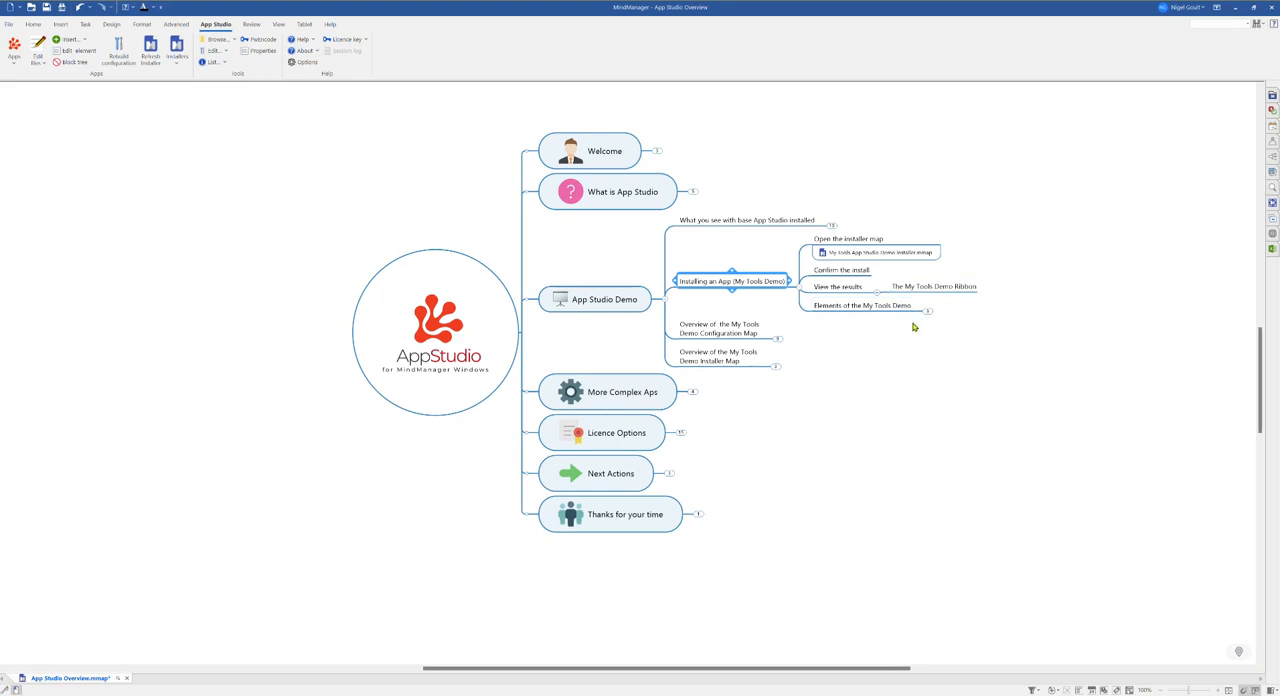
{"action": "left_click_drag", "start_coordinate": [582, 250], "coordinate": [571, 263]}
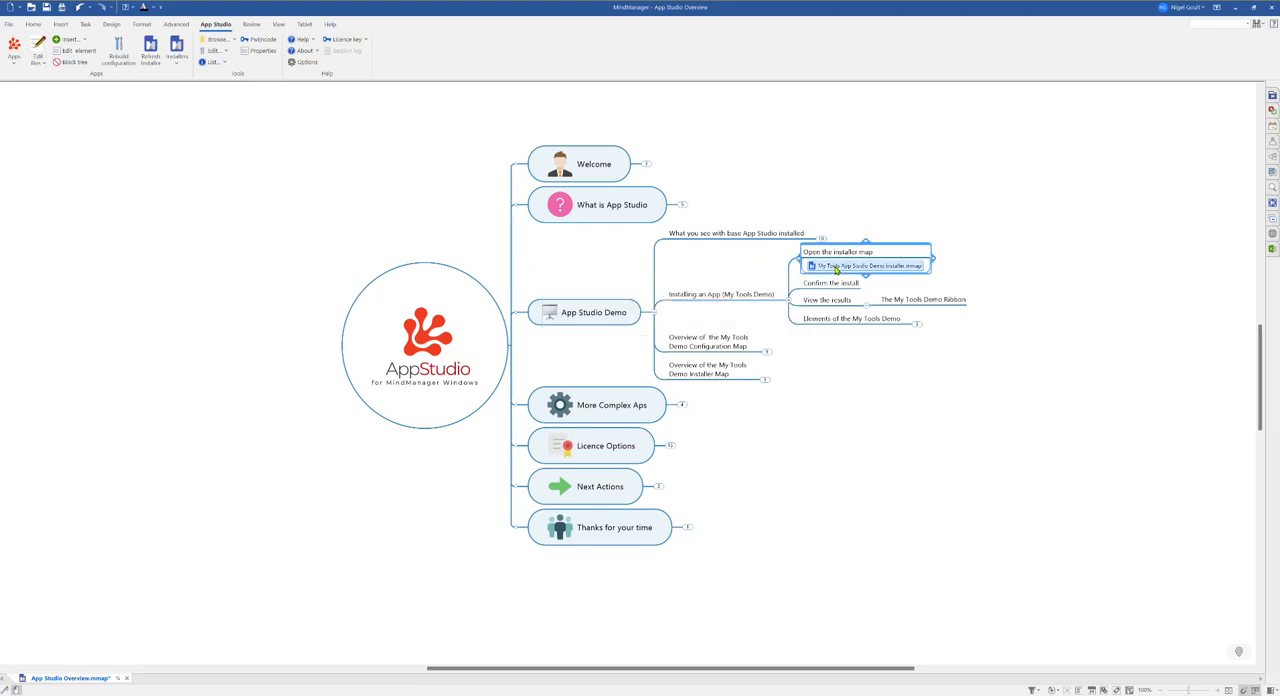
Step: Open the My Tools App Studio Demo installer map and install the app through the App Installer Wizard
{"action": "left_click", "coordinate": [834, 266]}
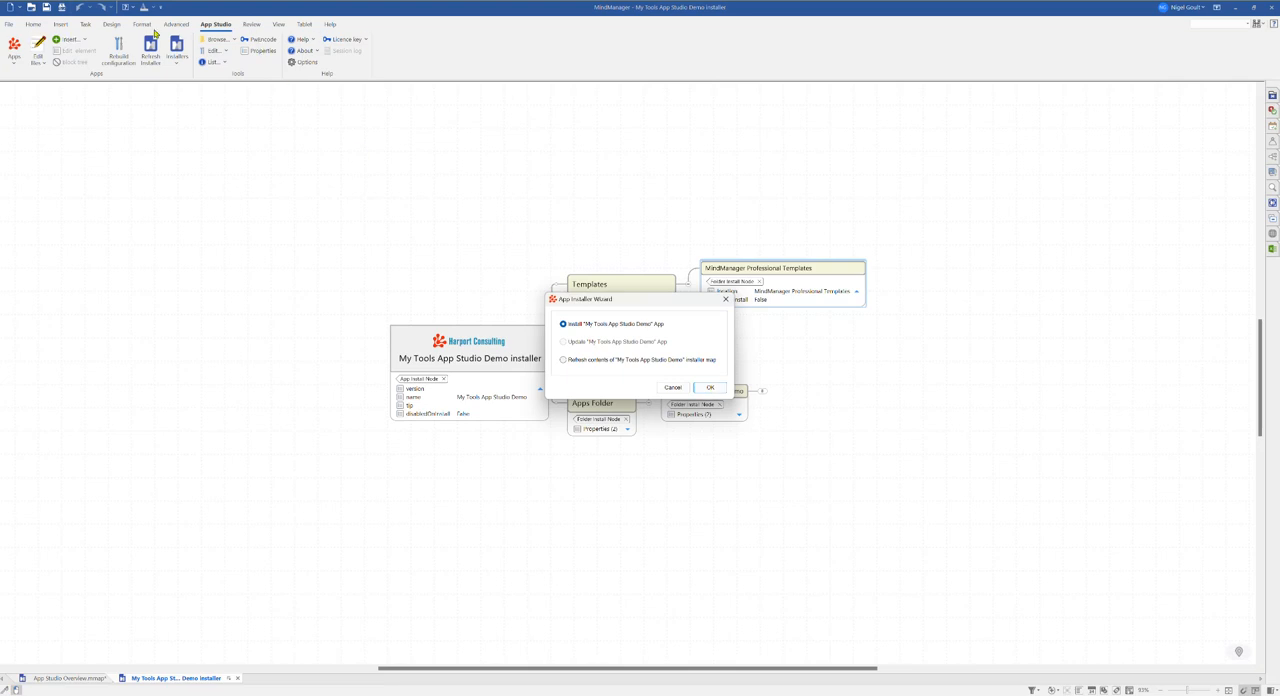
{"action": "left_click", "coordinate": [710, 388]}
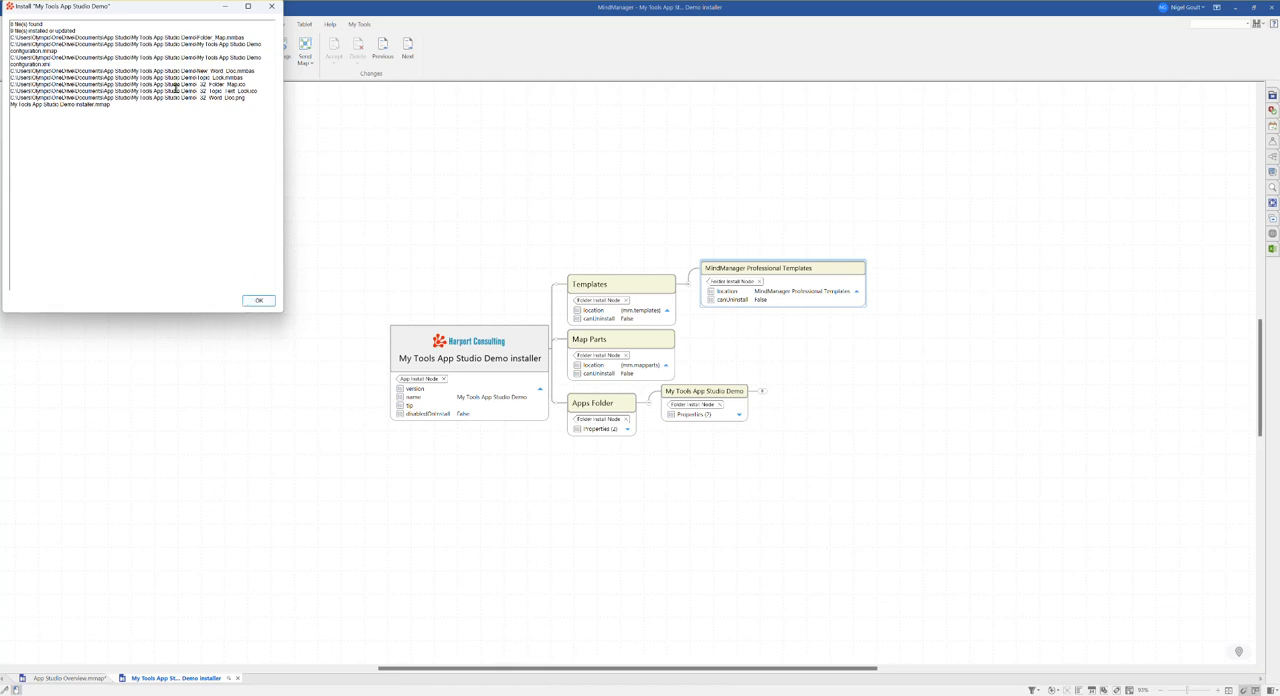
{"action": "left_click", "coordinate": [258, 302]}
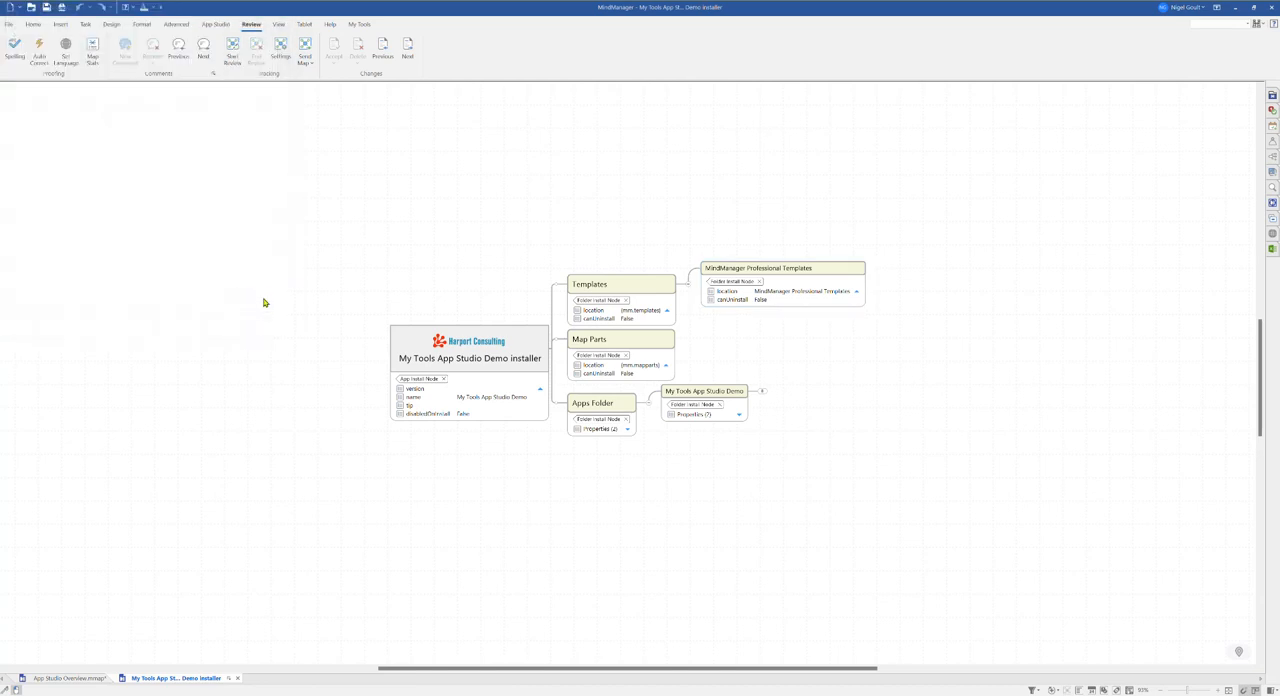
Step: Check the new My Tools ribbon tab and return to the App Studio Overview map
{"action": "left_click", "coordinate": [361, 26]}
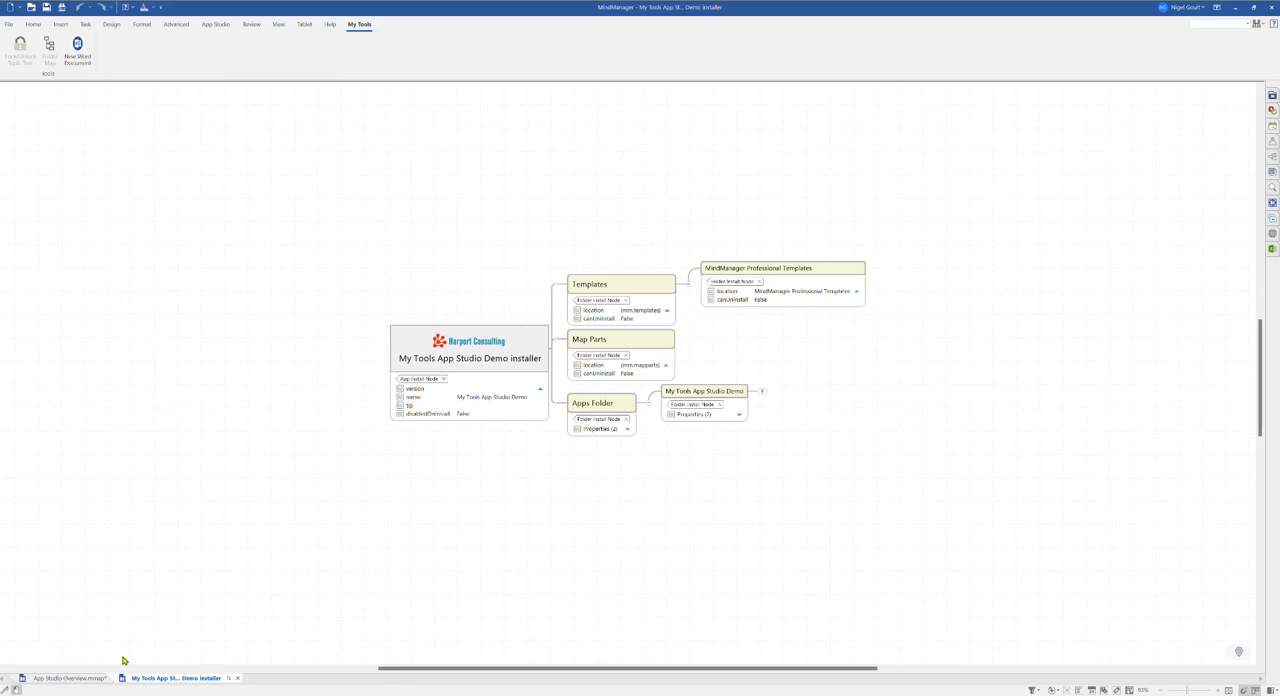
{"action": "left_click", "coordinate": [78, 679]}
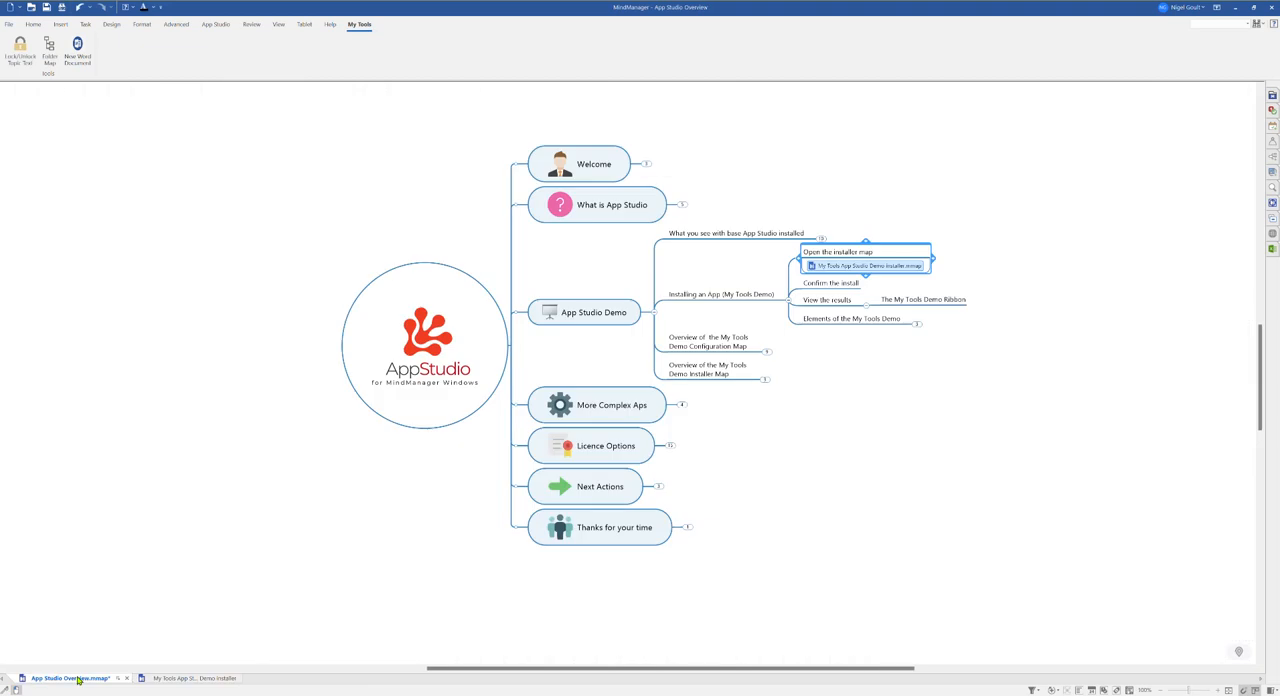
Step: Expand the 'Elements of the My Tools Demo' branch to show its linked maps and folder
{"action": "left_click", "coordinate": [916, 324]}
{"action": "left_click_drag", "start_coordinate": [866, 416], "coordinate": [669, 414]}
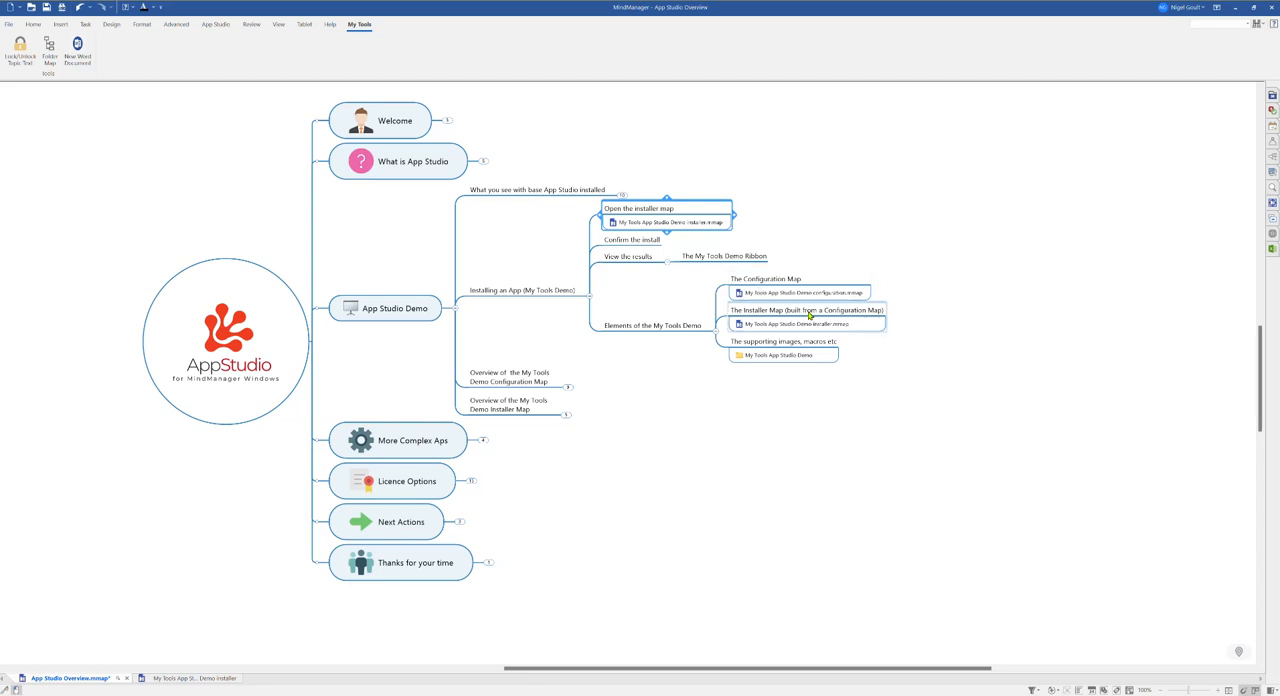
{"action": "mouse_move", "coordinate": [806, 361]}
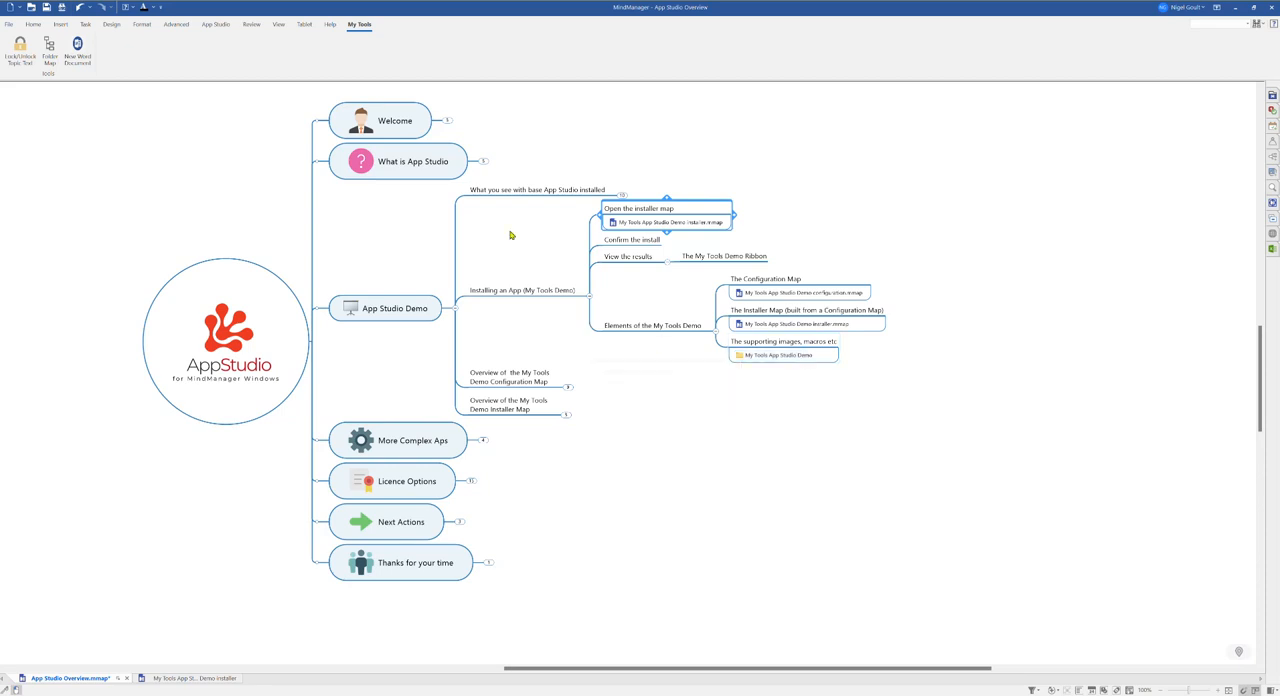
Step: Lock the text of the 'What you see with base App Studio installed' and 'Installing an App (My Tools Demo)' topics
{"action": "left_click_drag", "start_coordinate": [278, 149], "coordinate": [238, 169]}
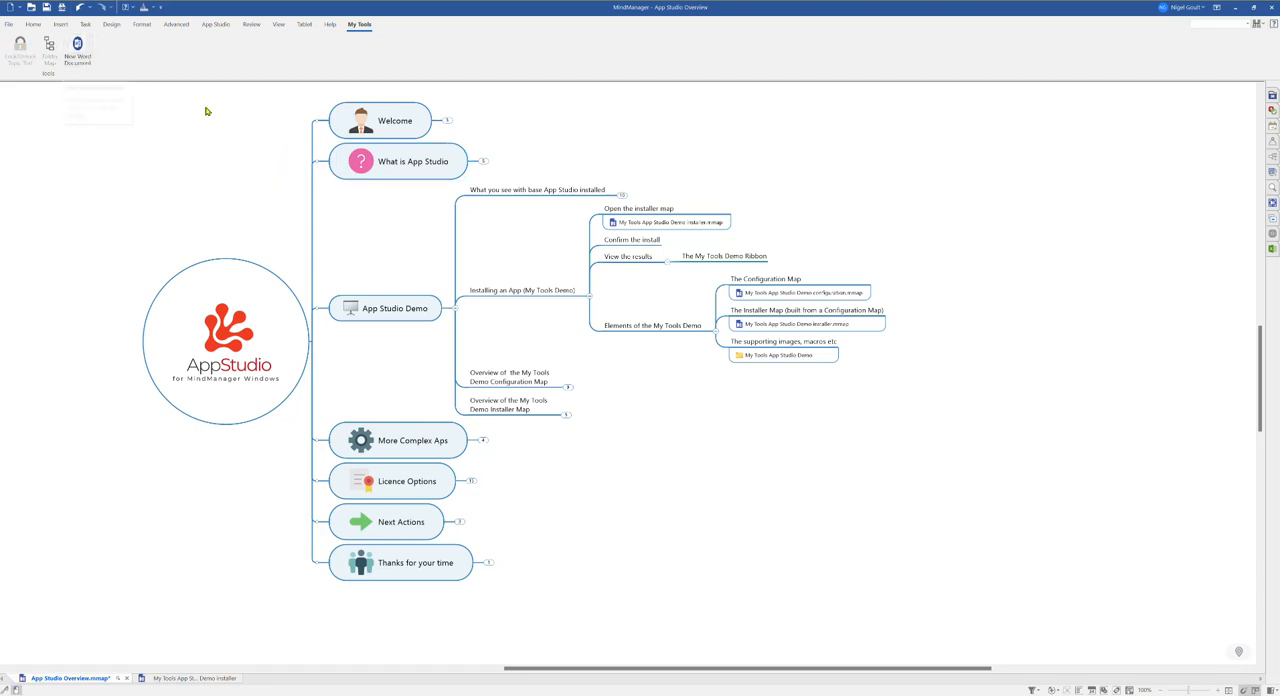
{"action": "left_click_drag", "start_coordinate": [543, 152], "coordinate": [528, 311]}
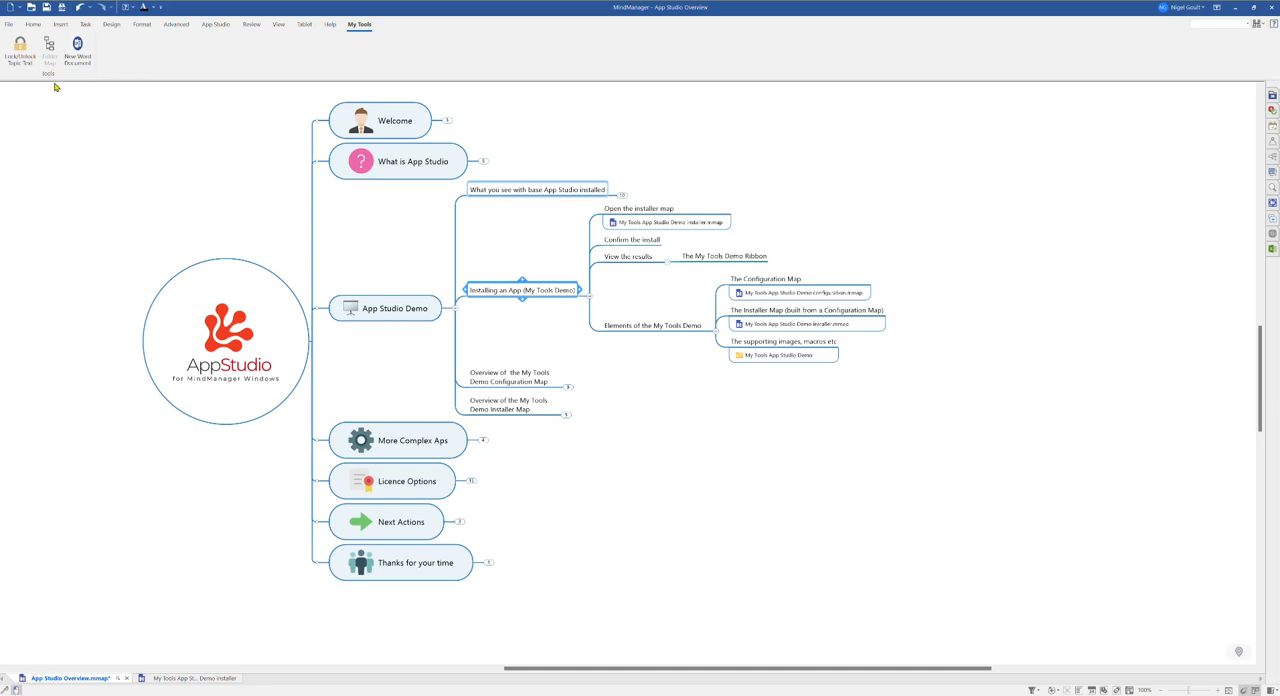
{"action": "left_click", "coordinate": [14, 45]}
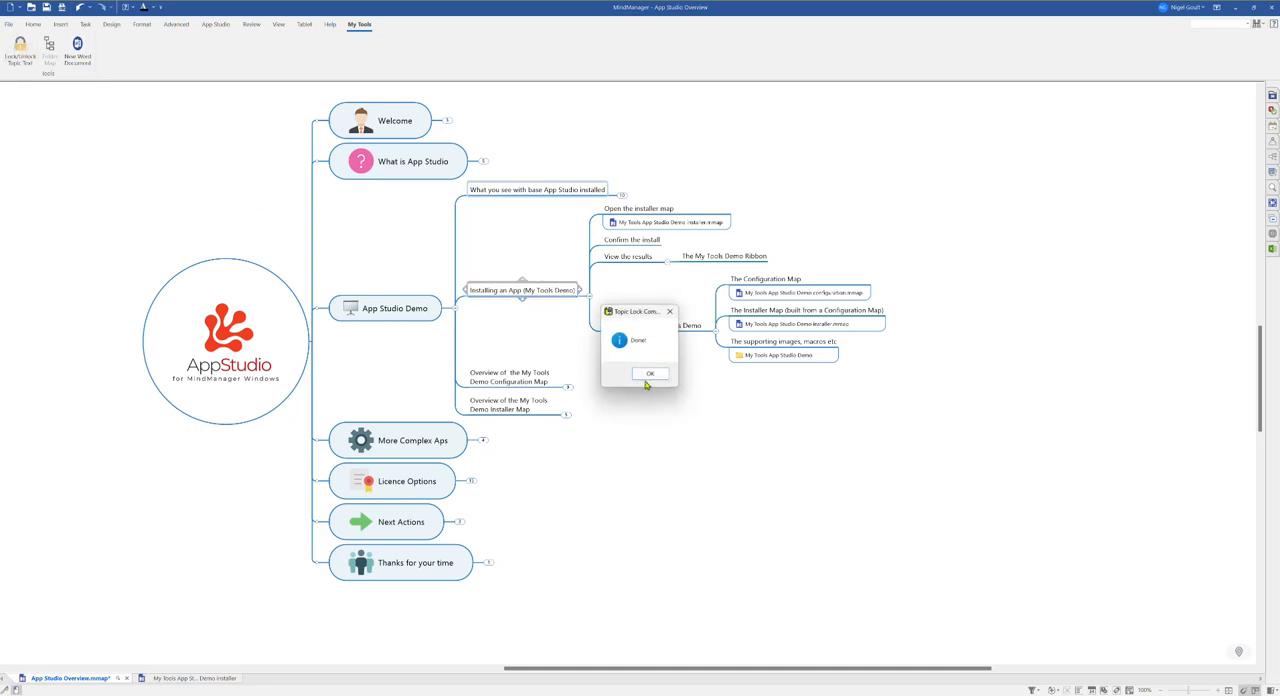
{"action": "left_click", "coordinate": [651, 374]}
Step: Try to edit the text of the two locked topics
{"action": "left_click", "coordinate": [547, 192]}
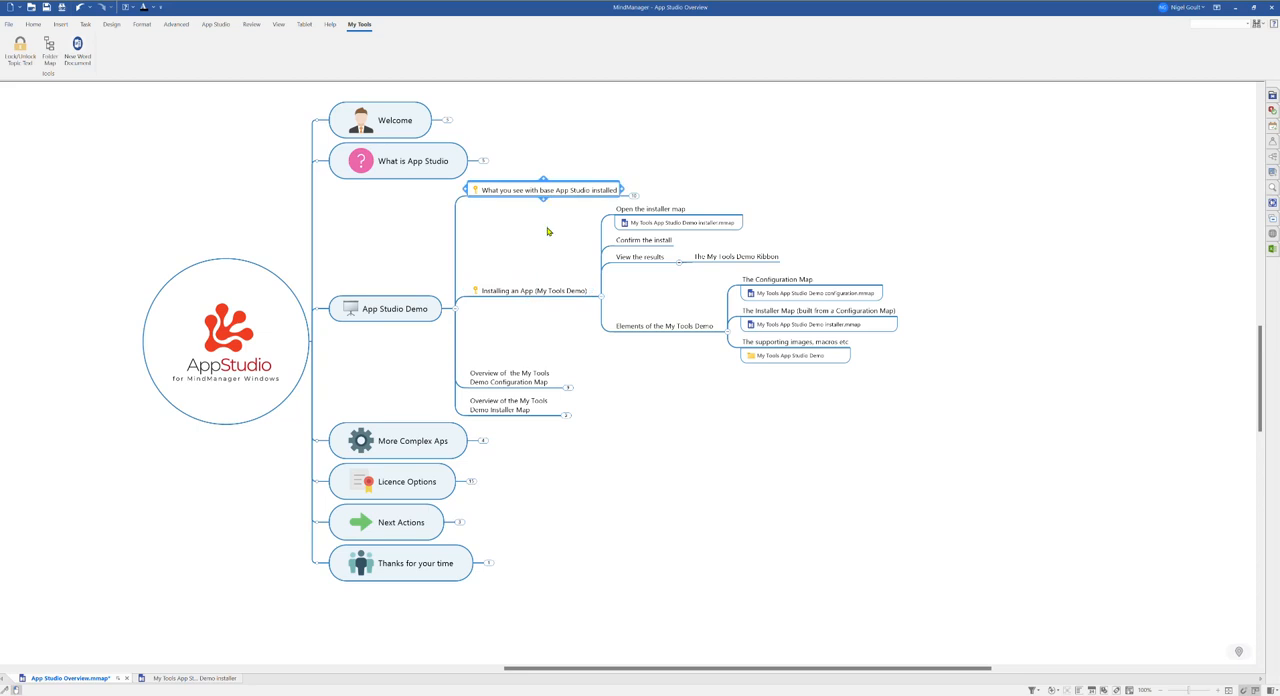
{"action": "key", "text": "F2"}
{"action": "left_click", "coordinate": [548, 232]}
{"action": "left_click", "coordinate": [534, 288]}
{"action": "key", "text": "F2"}
{"action": "left_click", "coordinate": [538, 253]}
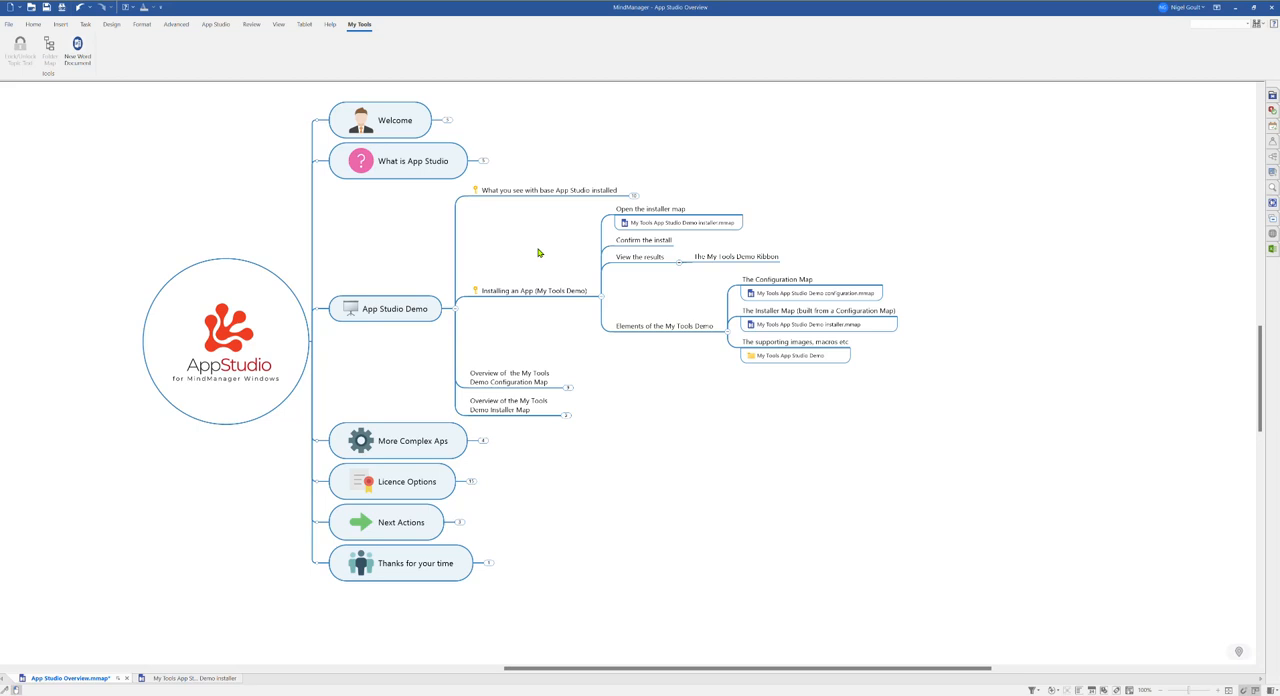
Step: Select the two locked topics and unlock their text with Lock/Unlock Topic Text
{"action": "left_click_drag", "start_coordinate": [534, 150], "coordinate": [528, 292]}
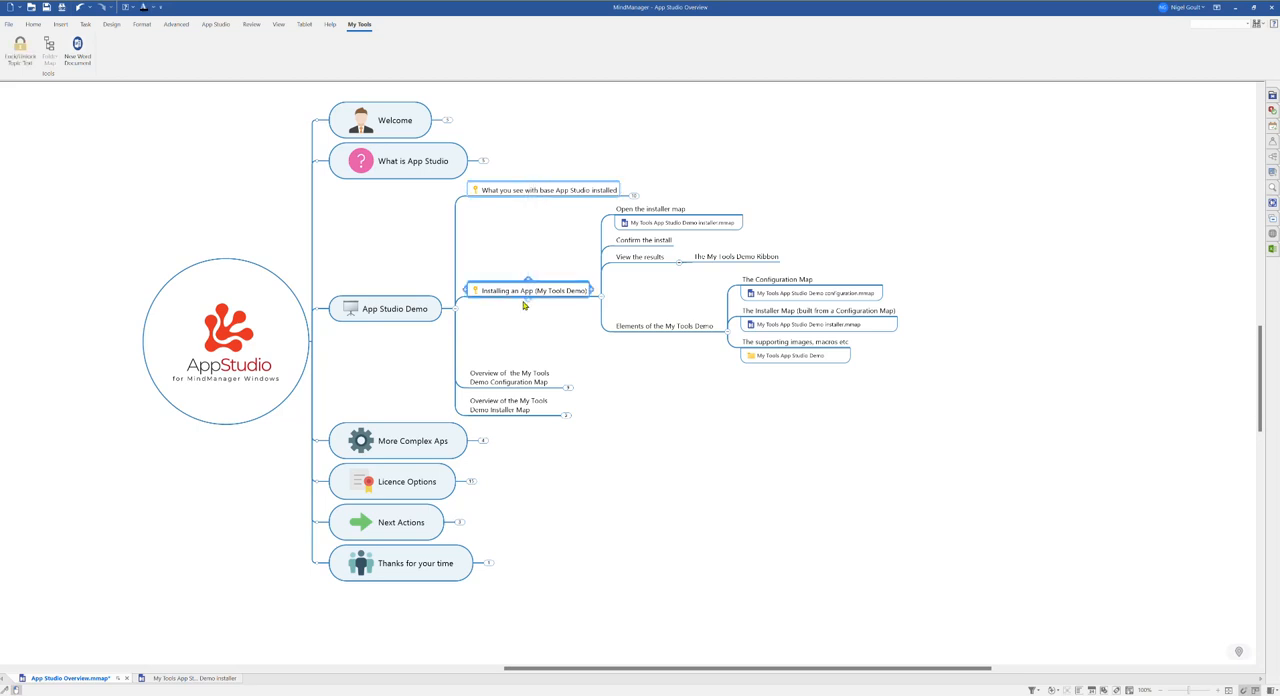
{"action": "left_click", "coordinate": [20, 50]}
{"action": "left_click", "coordinate": [647, 373]}
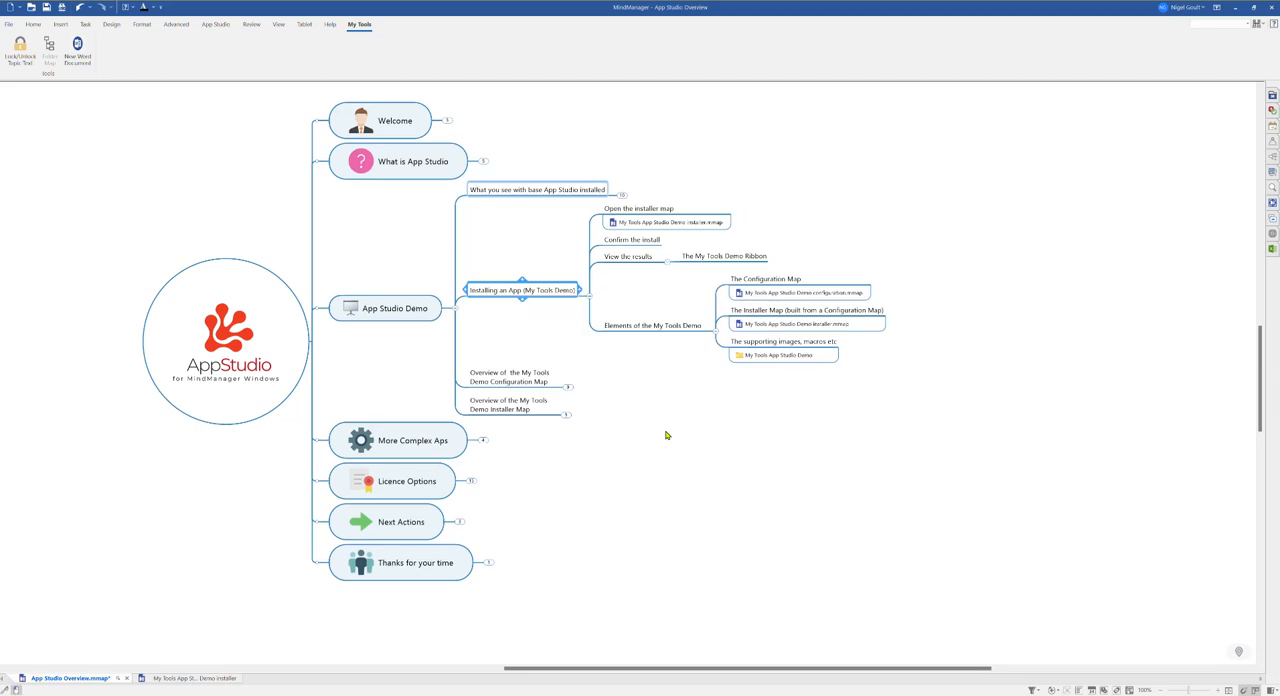
Step: Build a folder map of the 'The supporting images, macros etc' topic's folder with Folder Map, then collapse the added branch
{"action": "left_click", "coordinate": [520, 263]}
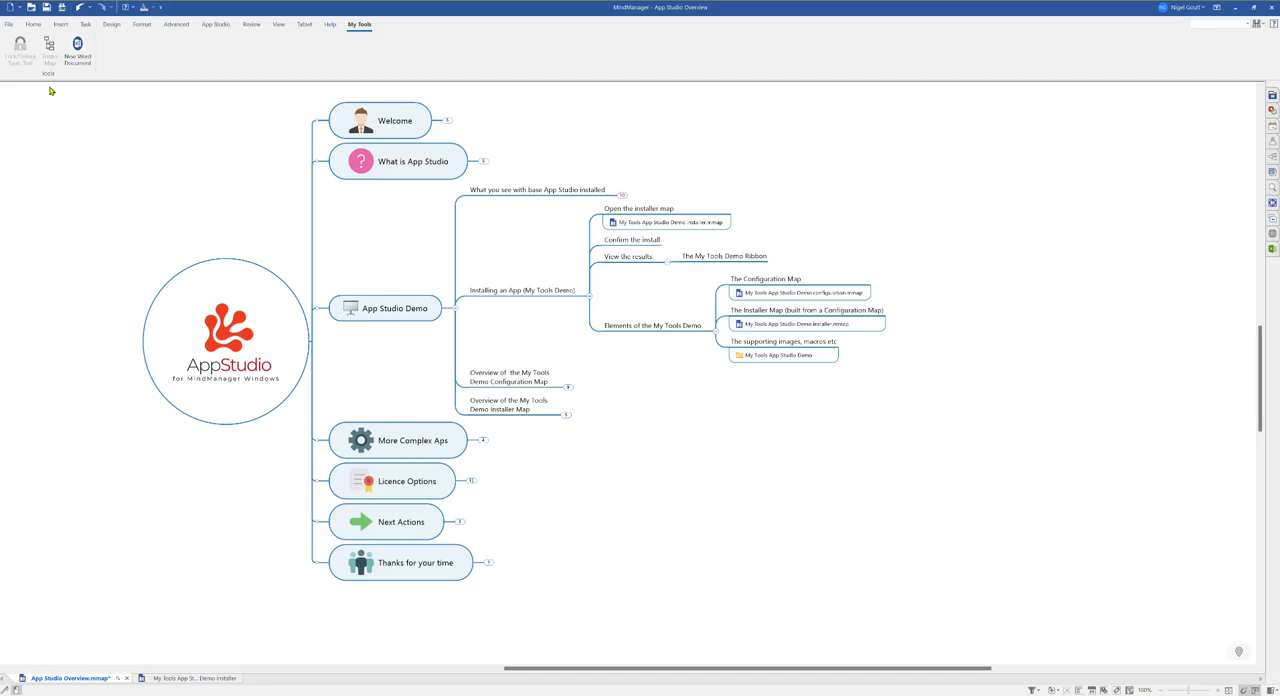
{"action": "left_click", "coordinate": [766, 348]}
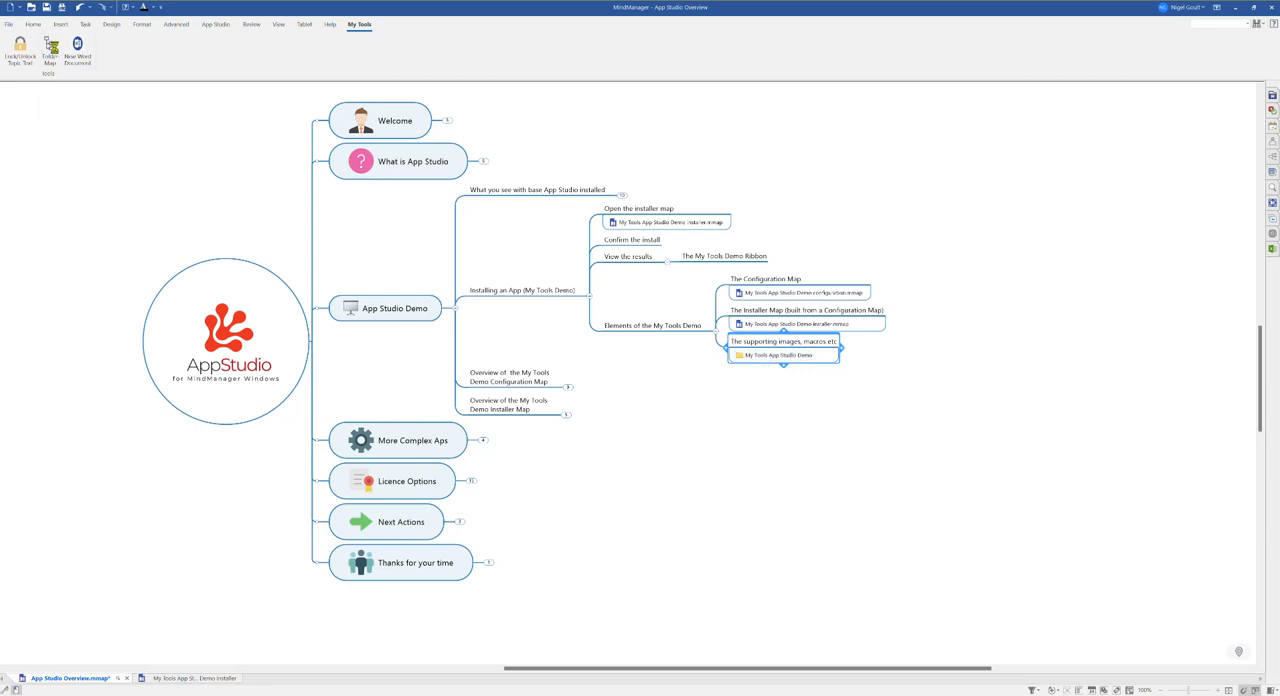
{"action": "left_click", "coordinate": [55, 49]}
{"action": "left_click", "coordinate": [656, 390]}
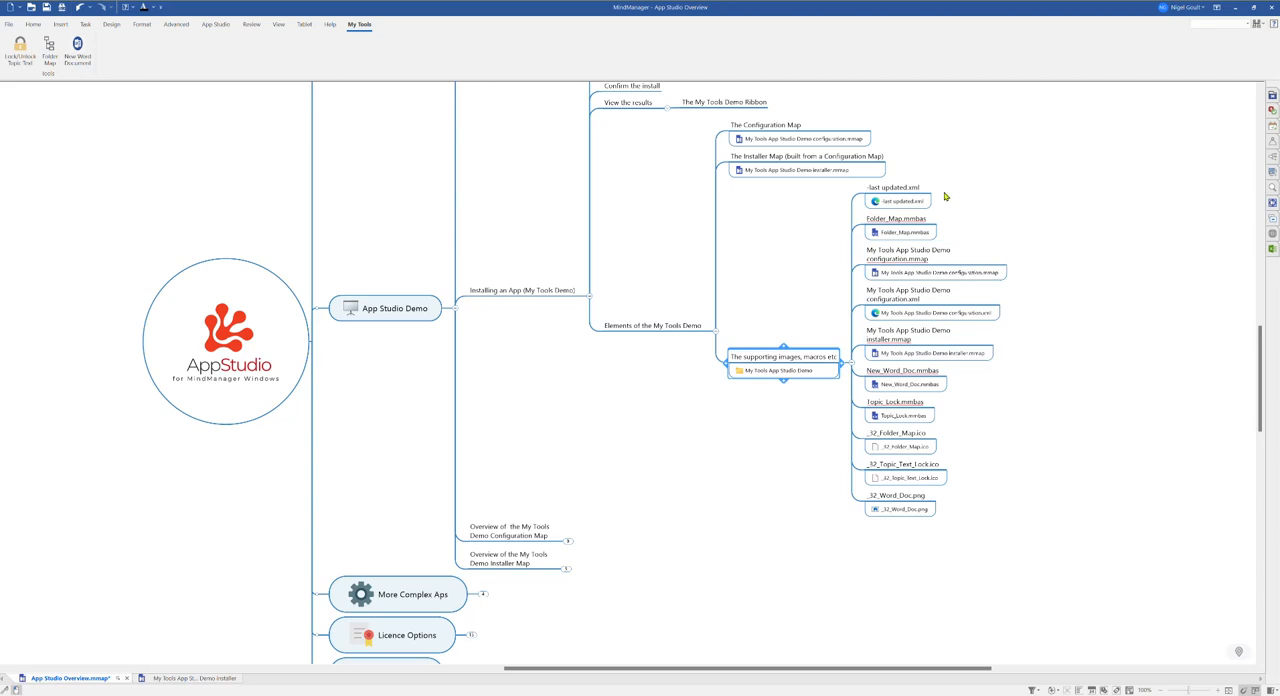
{"action": "left_click", "coordinate": [766, 373]}
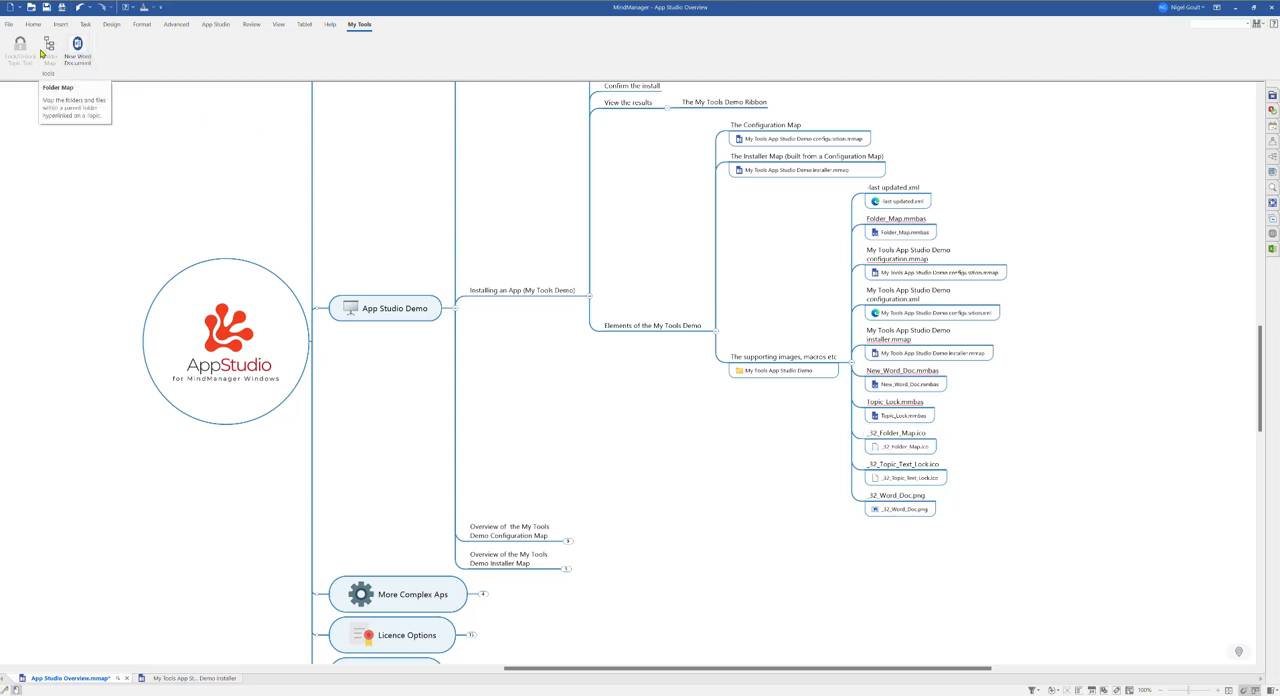
{"action": "left_click", "coordinate": [851, 362]}
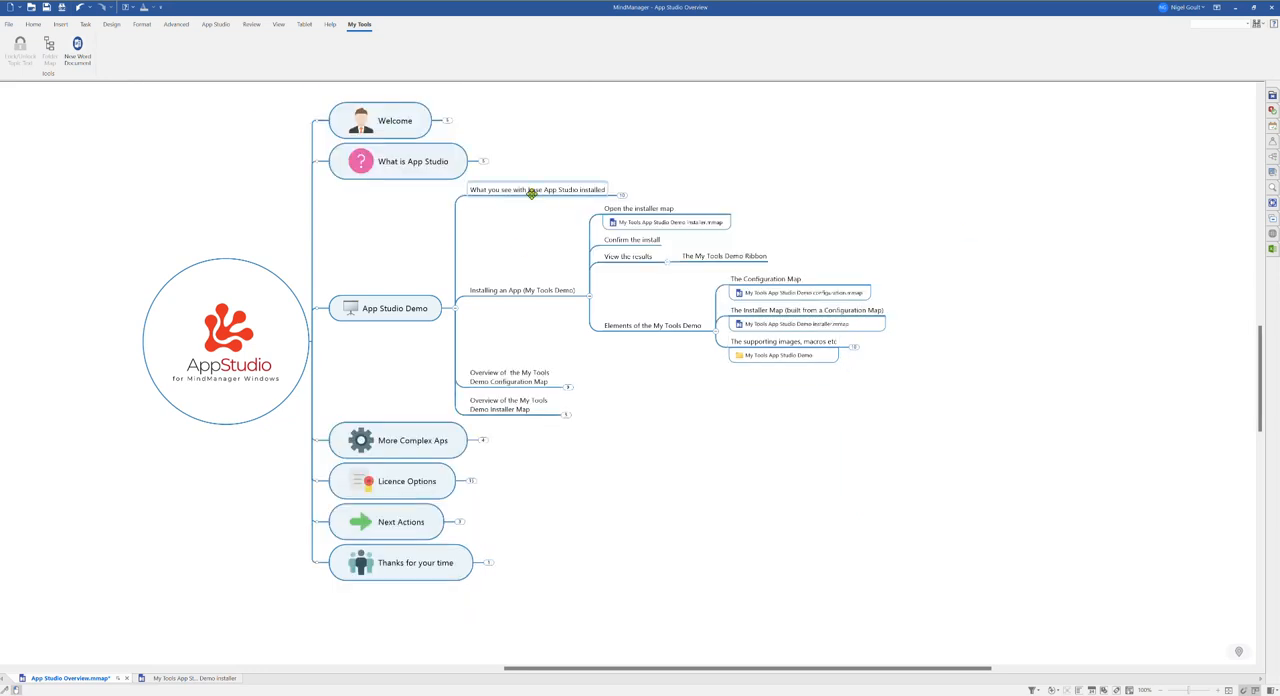
Step: Open a new Word document with the New Word Document tool, then close Word
{"action": "left_click", "coordinate": [79, 46]}
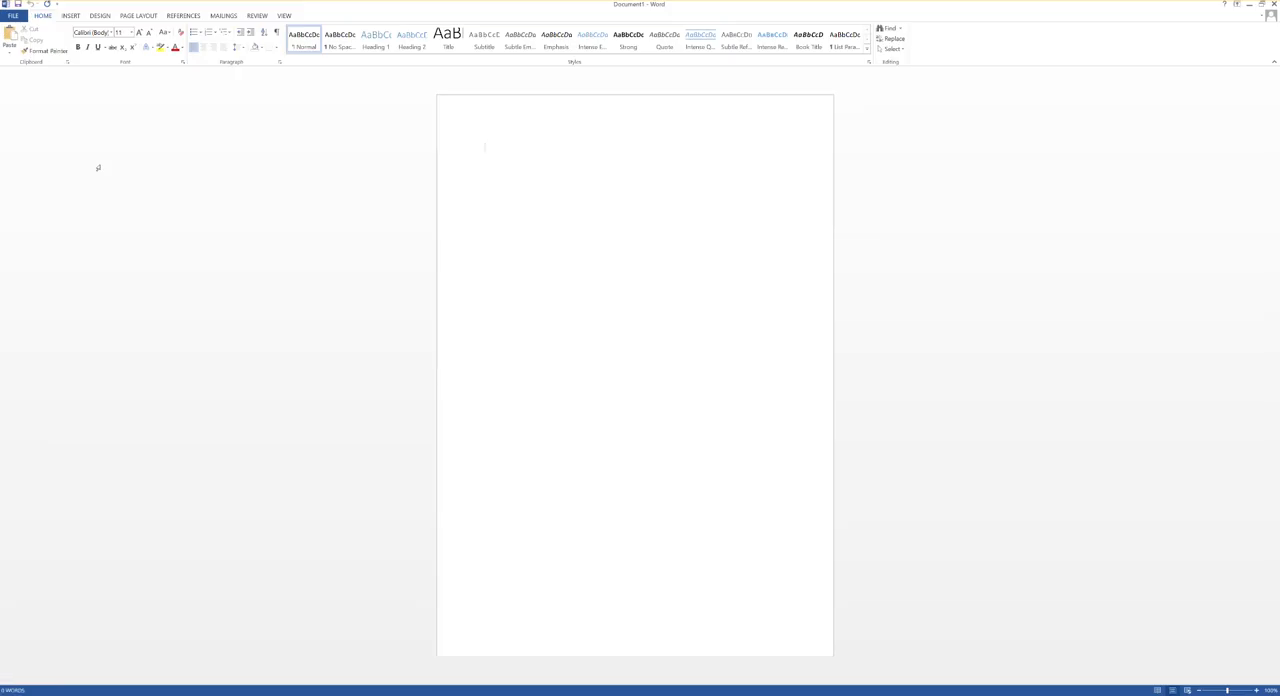
{"action": "left_click", "coordinate": [1273, 5]}
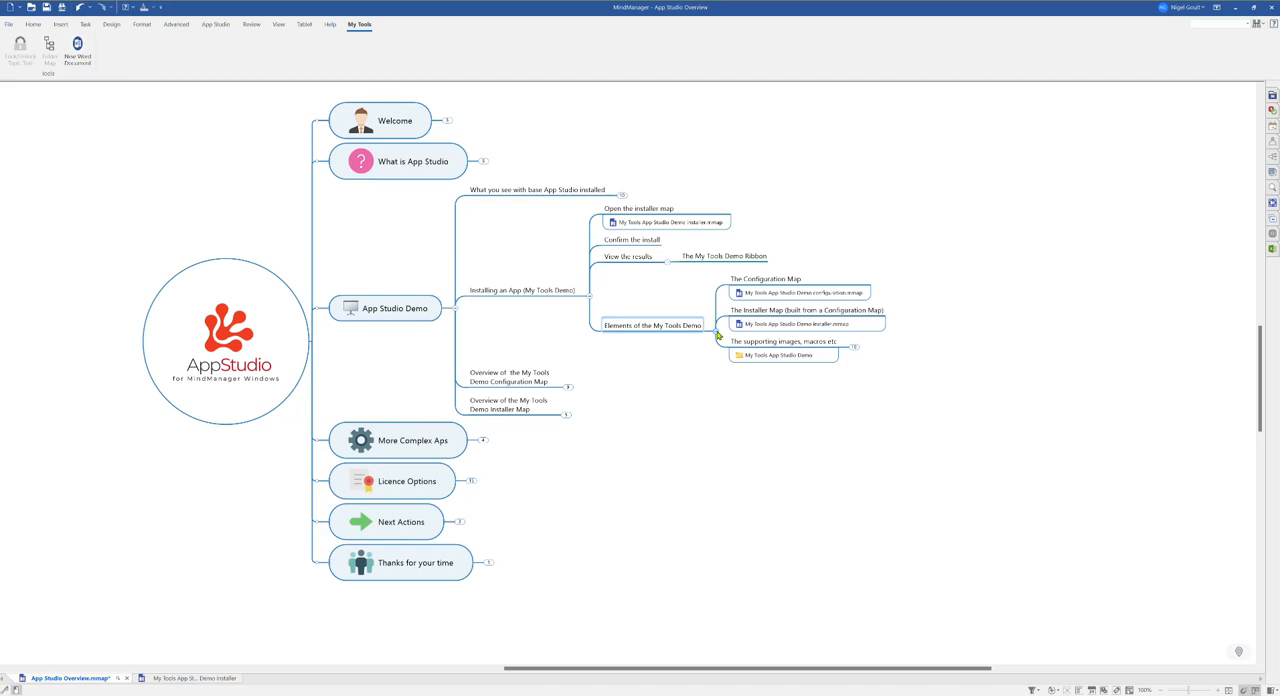
Step: Collapse the 'Installing an App' branch and expand 'Overview of the My Tools Demo Configuration Map' including 'Creating and editing the Configuration Map'
{"action": "left_click", "coordinate": [718, 334]}
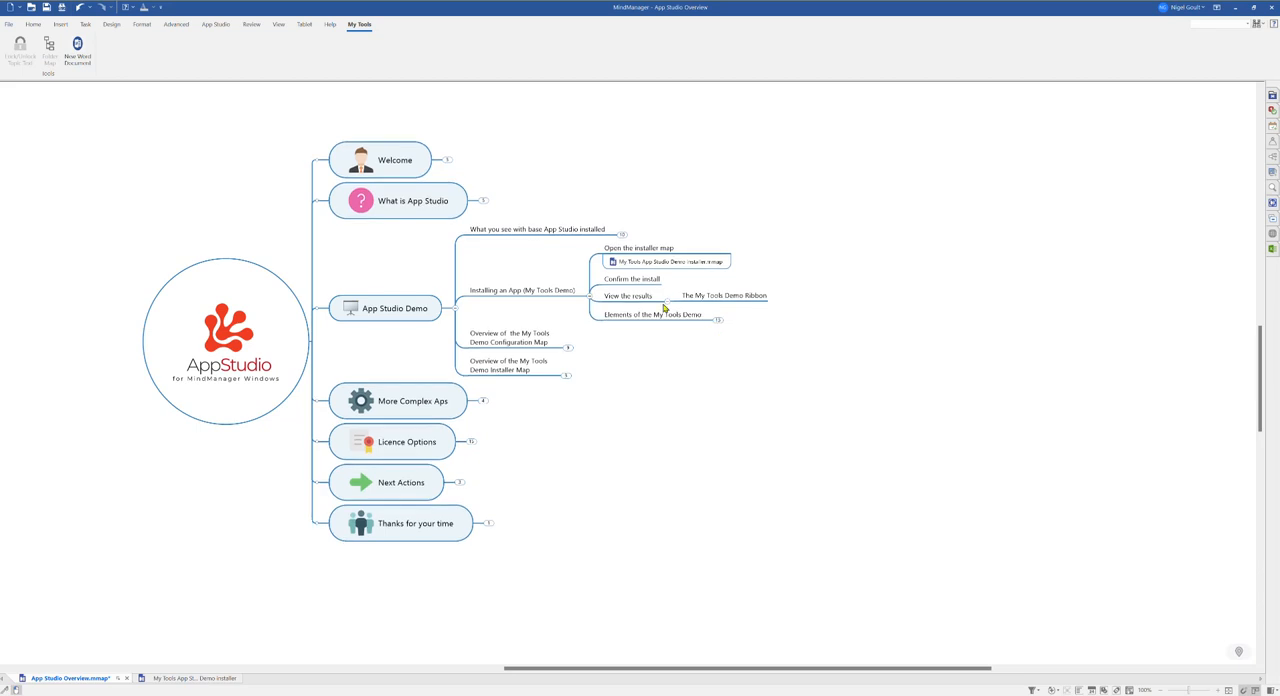
{"action": "left_click", "coordinate": [590, 298]}
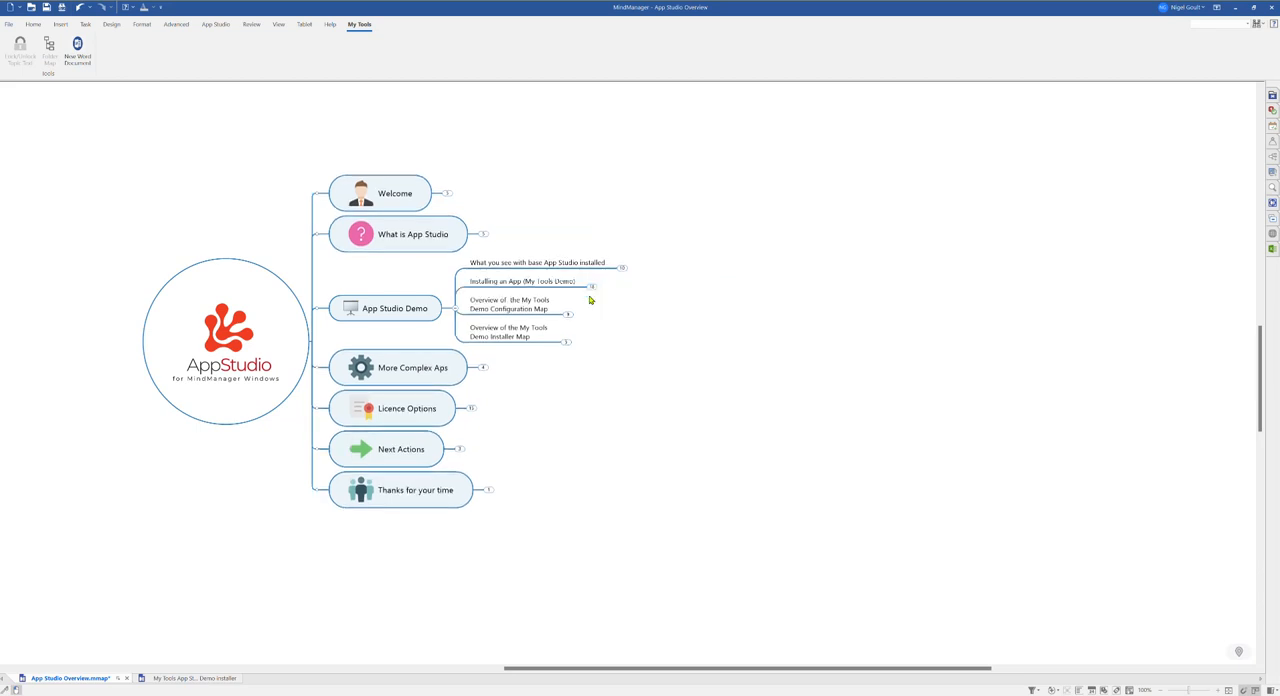
{"action": "left_click", "coordinate": [568, 314]}
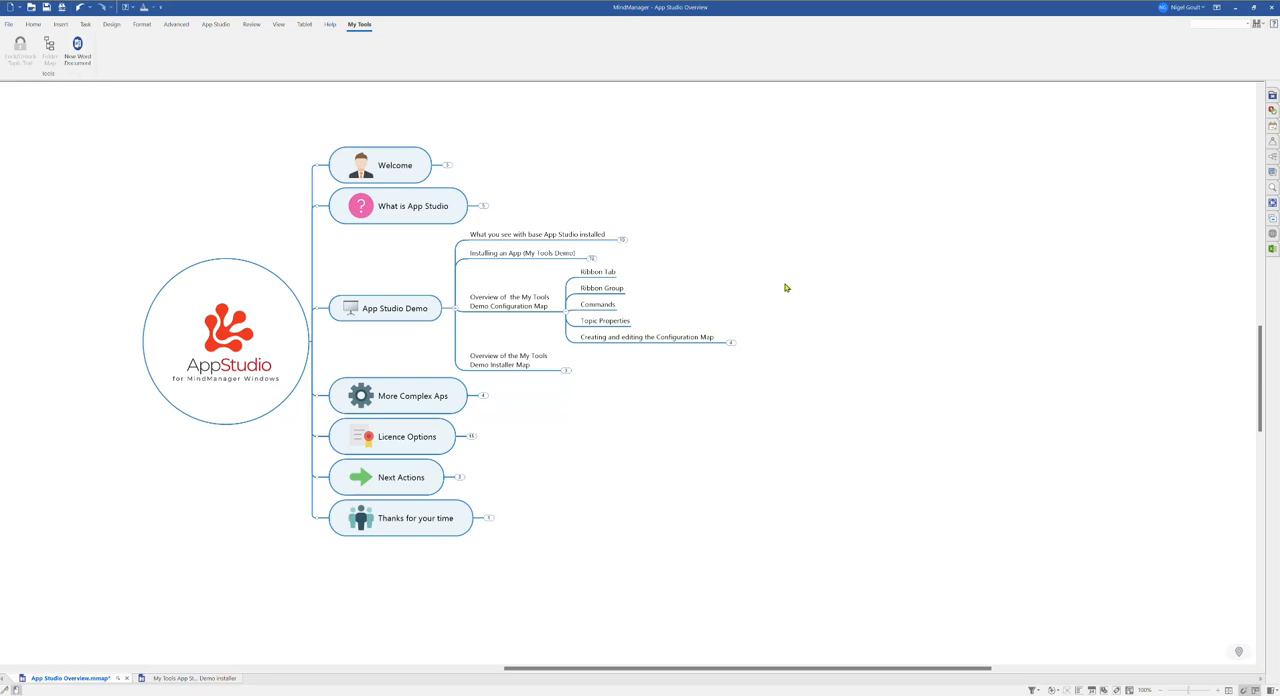
{"action": "left_click", "coordinate": [599, 305]}
{"action": "left_click", "coordinate": [731, 343]}
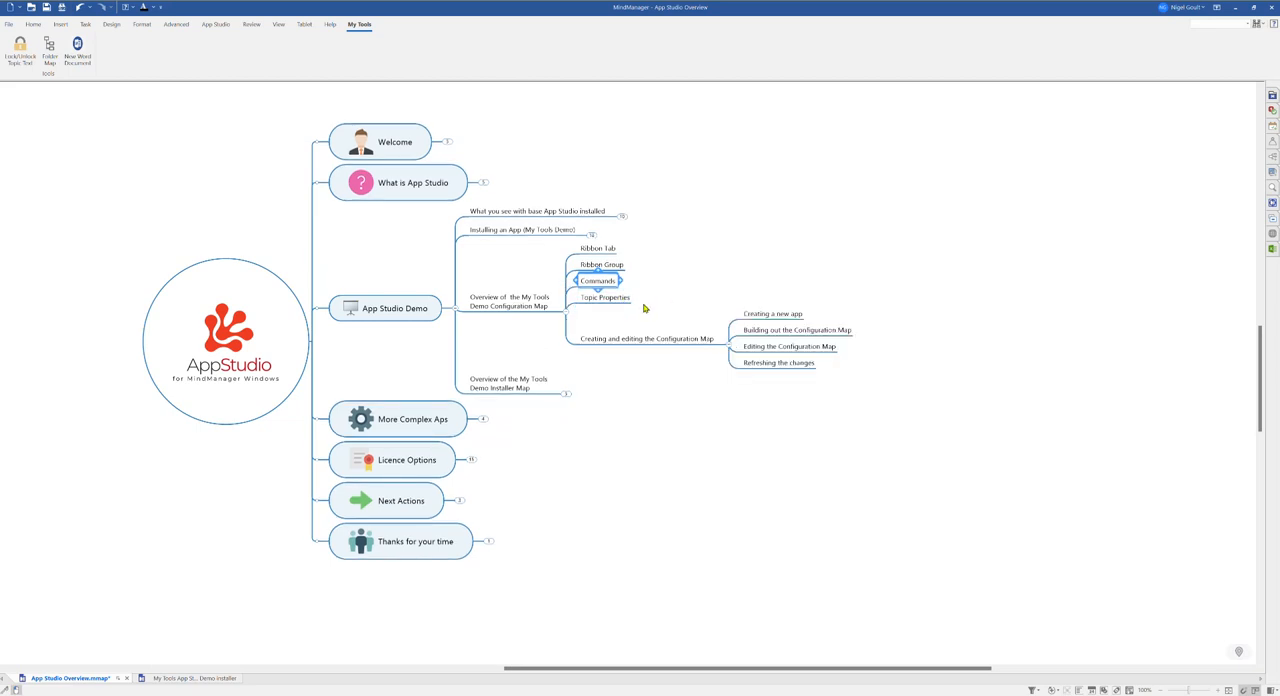
{"action": "left_click_drag", "start_coordinate": [257, 206], "coordinate": [284, 228]}
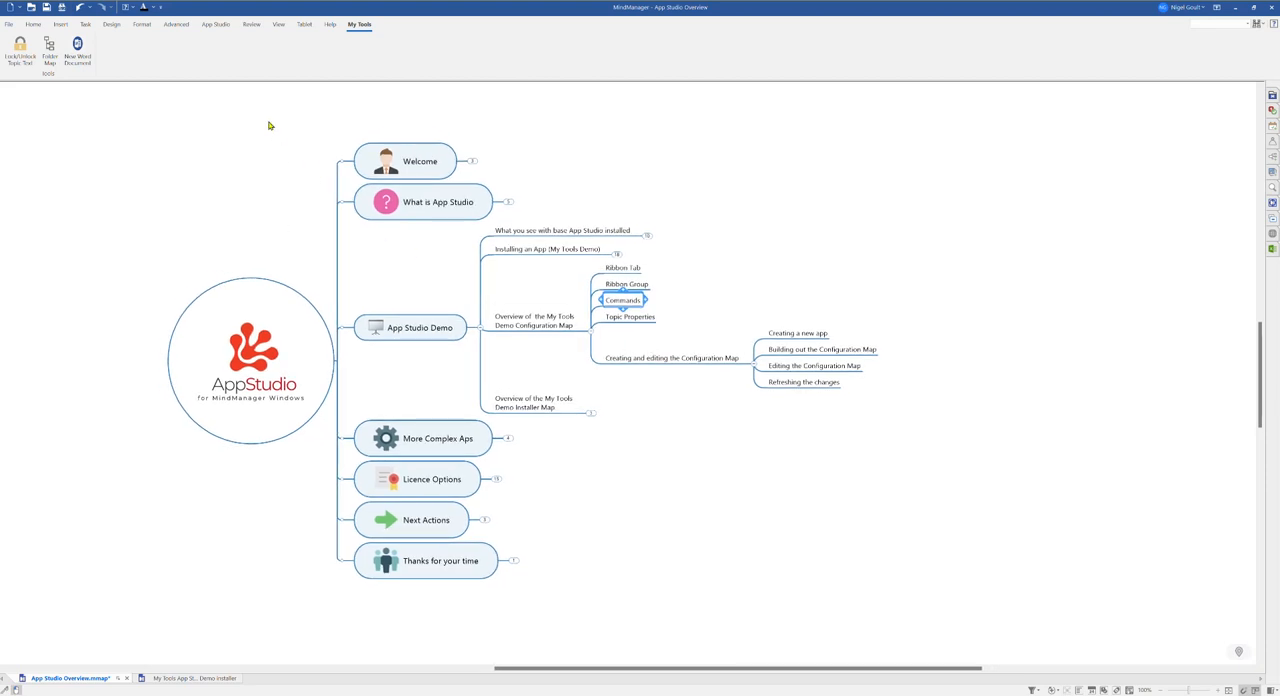
Step: Create a new empty App Studio app named Demo 1
{"action": "left_click", "coordinate": [213, 26]}
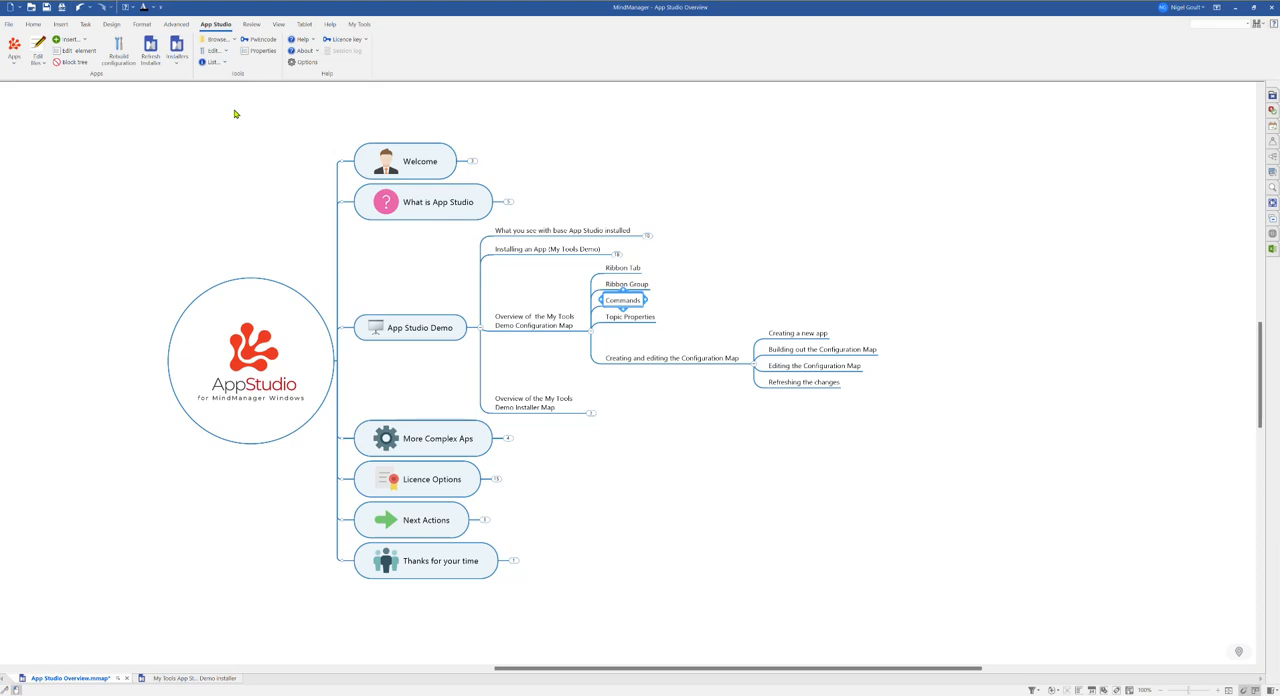
{"action": "left_click", "coordinate": [15, 60]}
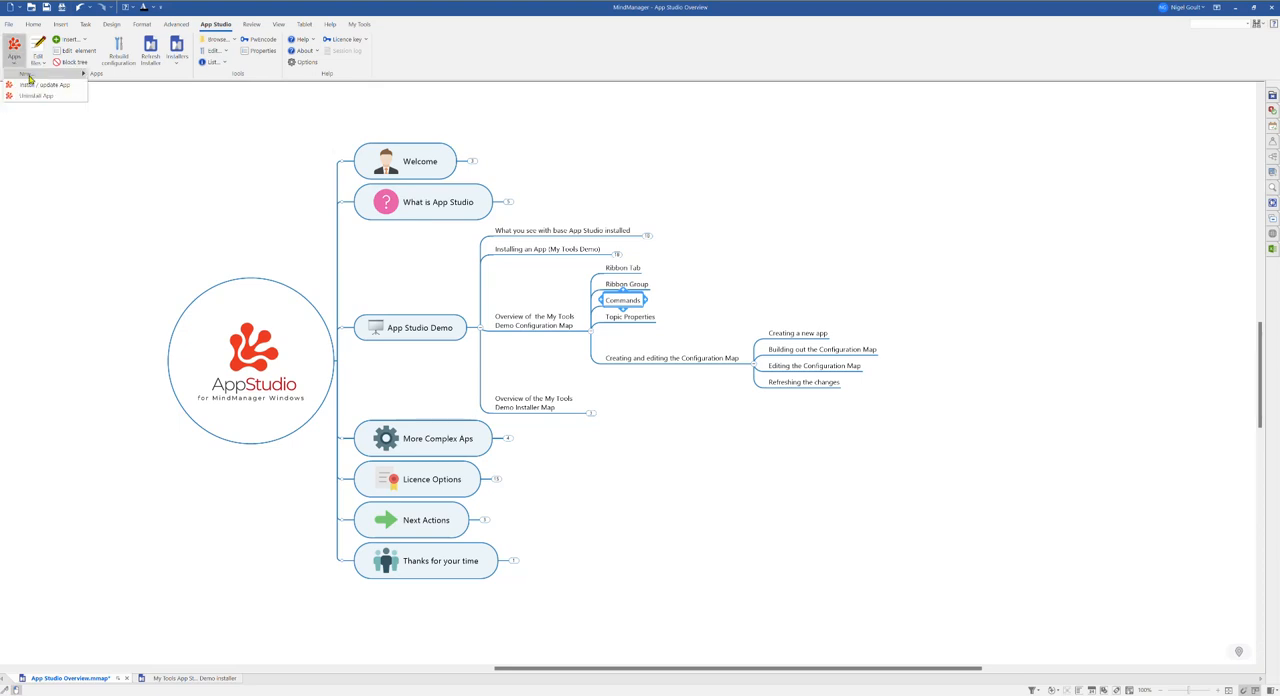
{"action": "mouse_move", "coordinate": [28, 77]}
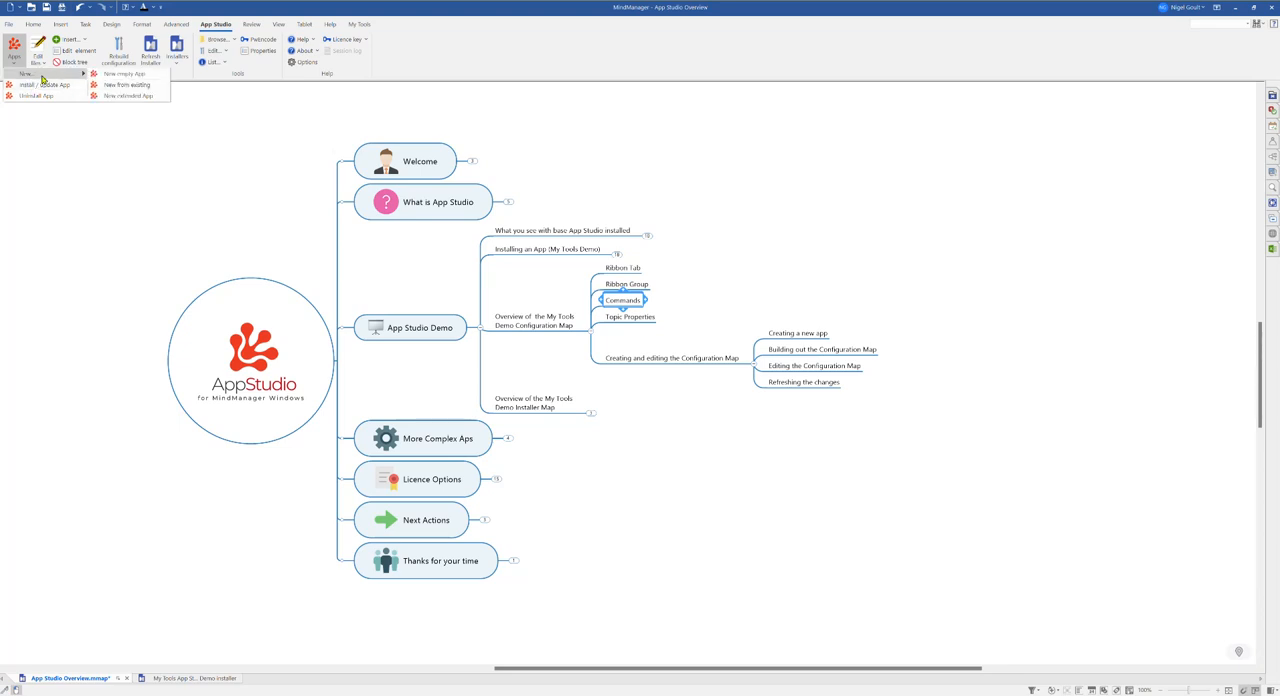
{"action": "left_click", "coordinate": [121, 79]}
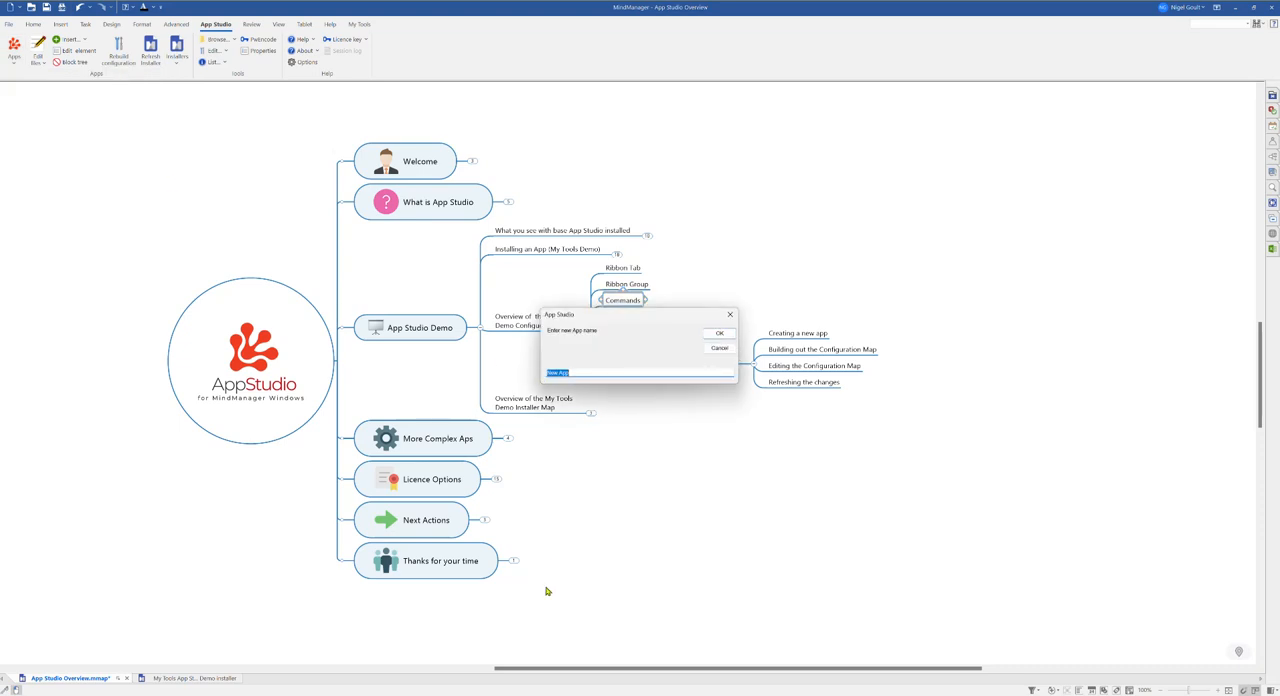
{"action": "type", "text": "Demo 1"}
{"action": "left_click", "coordinate": [720, 335]}
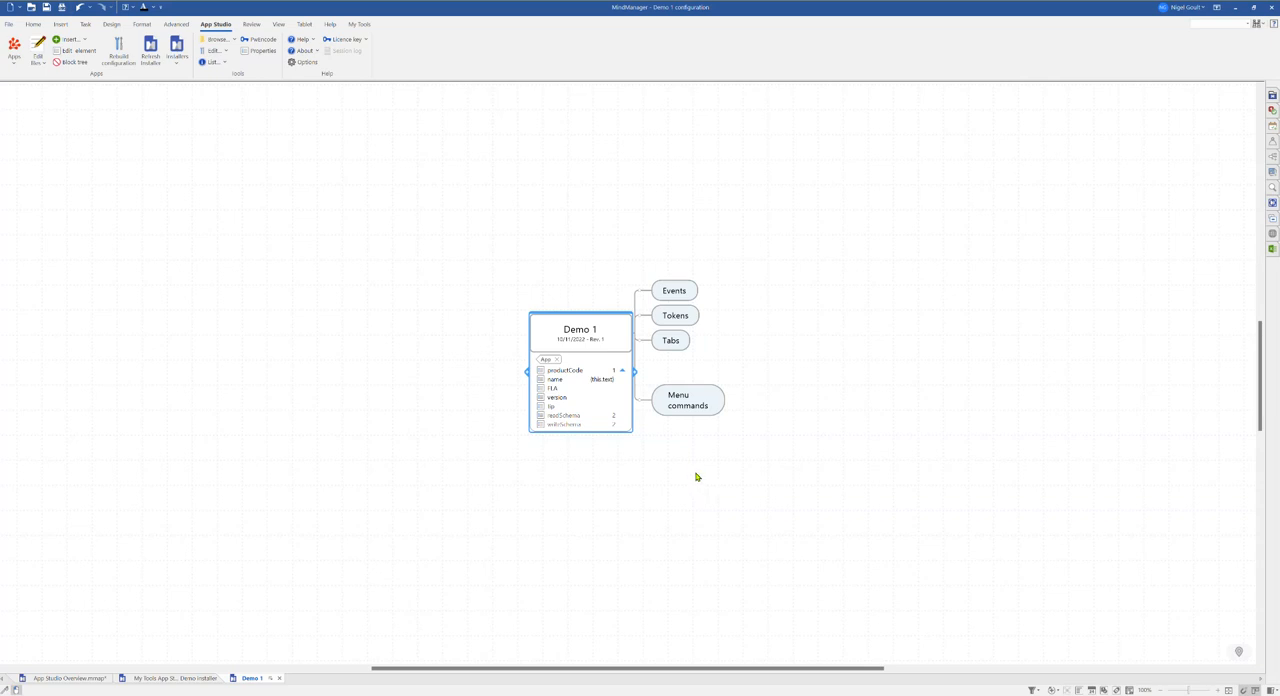
Step: Insert a ribbon tab under the Tabs topic with the caption Demo 1 Tab
{"action": "left_click_drag", "start_coordinate": [694, 477], "coordinate": [614, 475]}
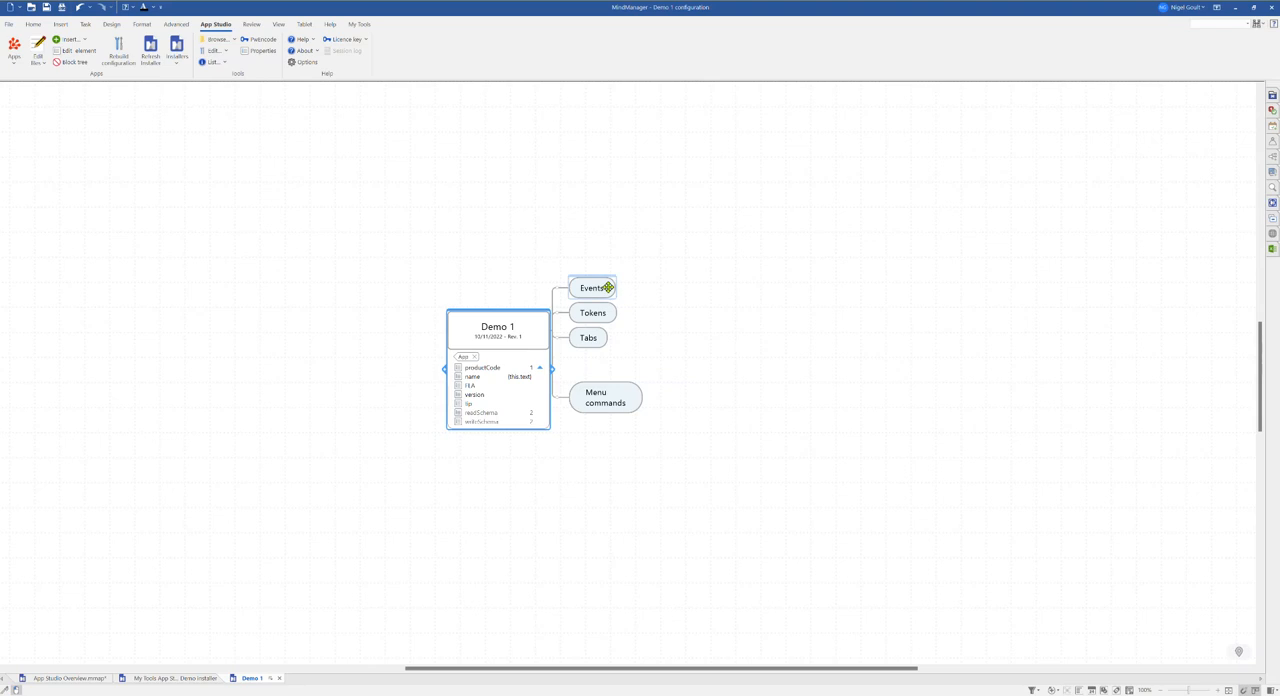
{"action": "left_click", "coordinate": [594, 342]}
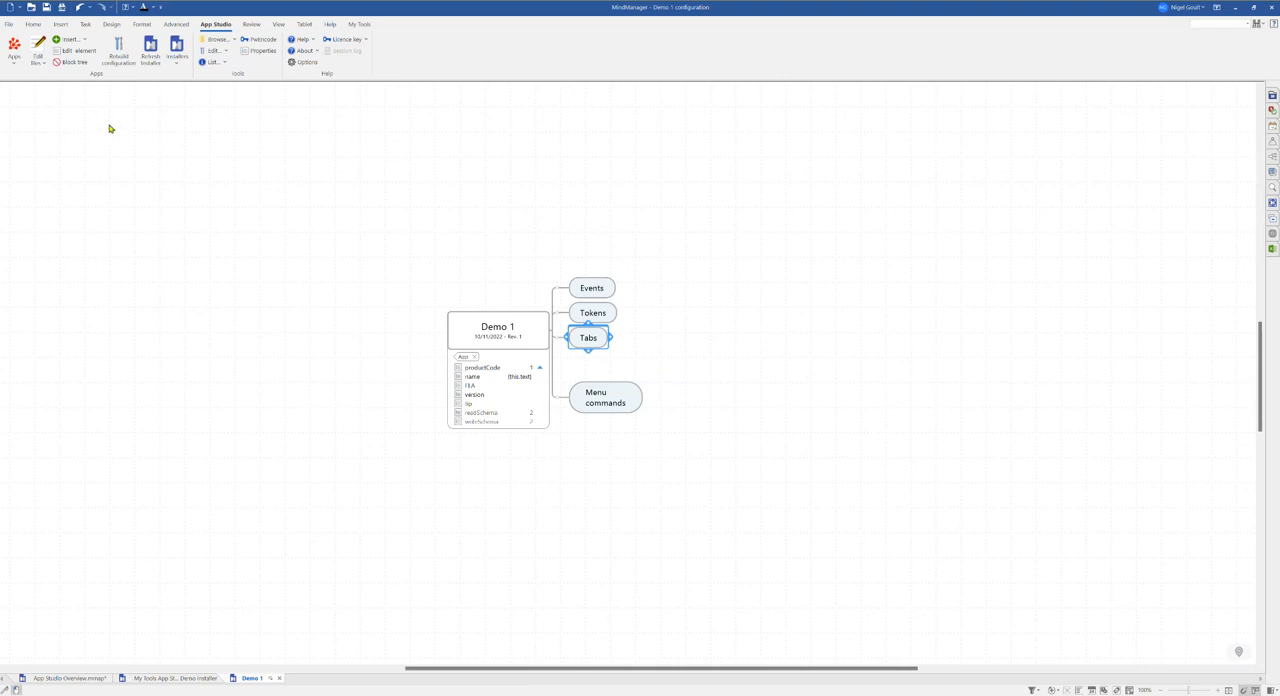
{"action": "left_click", "coordinate": [85, 40]}
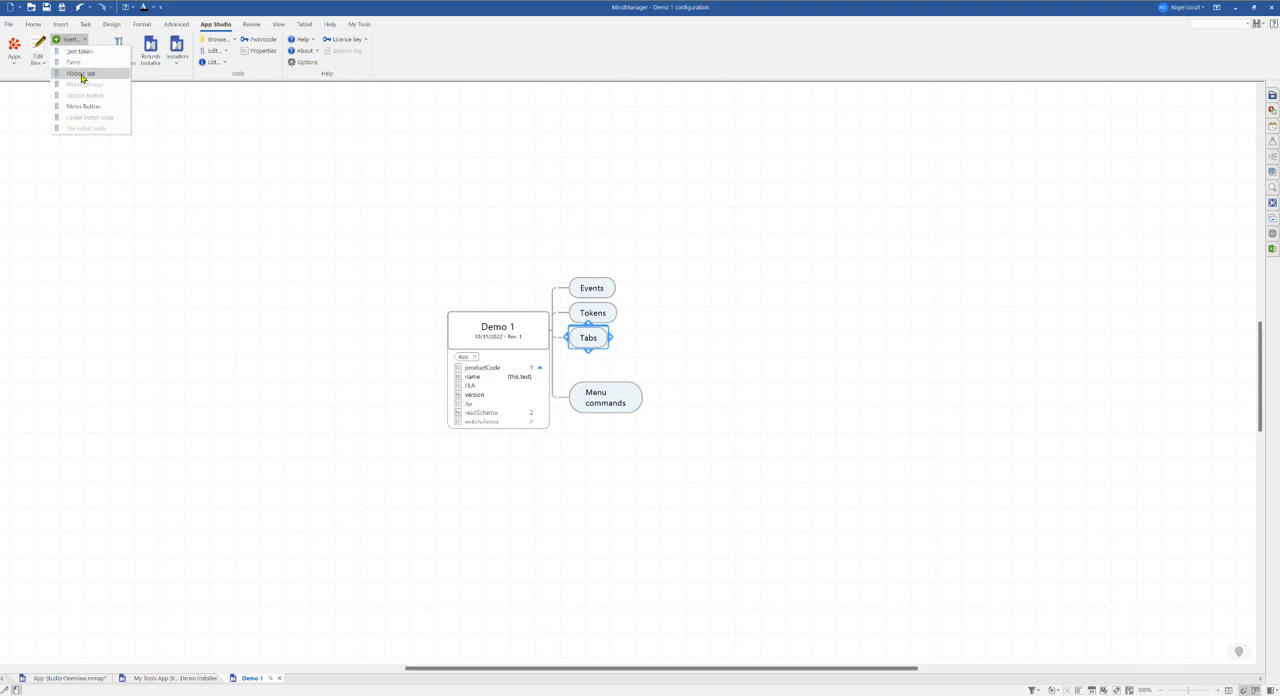
{"action": "left_click", "coordinate": [82, 75]}
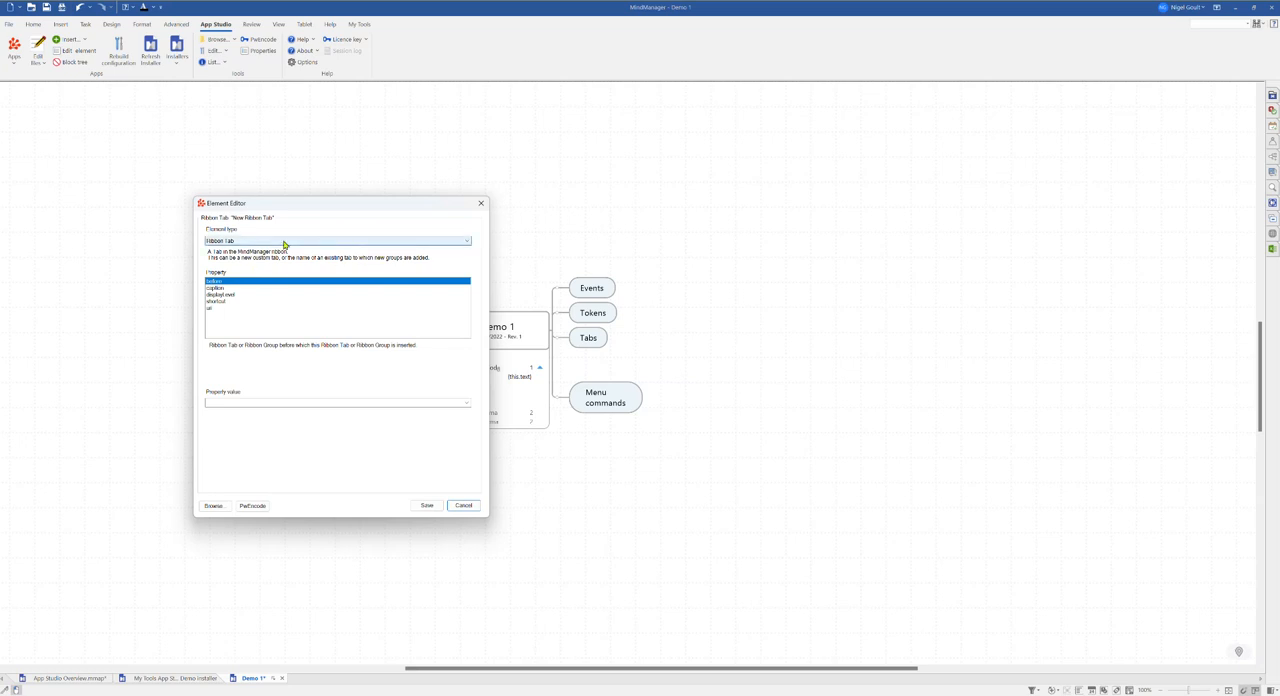
{"action": "left_click", "coordinate": [467, 242]}
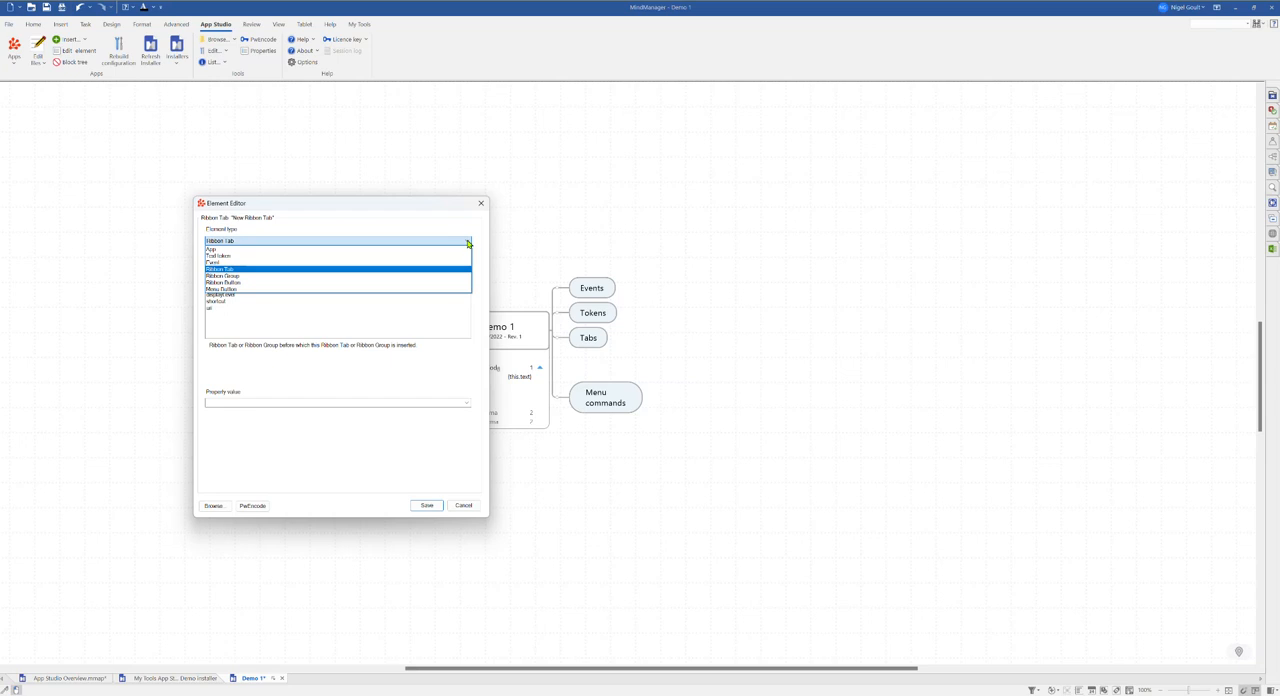
{"action": "left_click", "coordinate": [467, 242]}
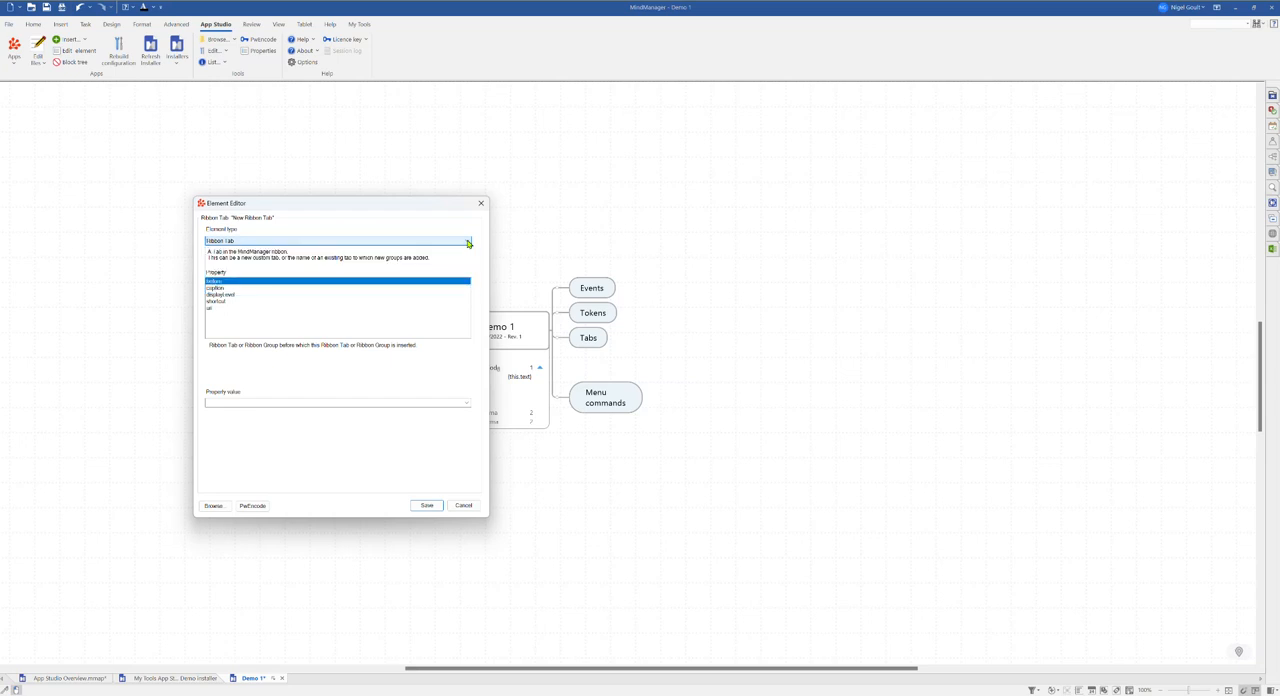
{"action": "left_click", "coordinate": [220, 287]}
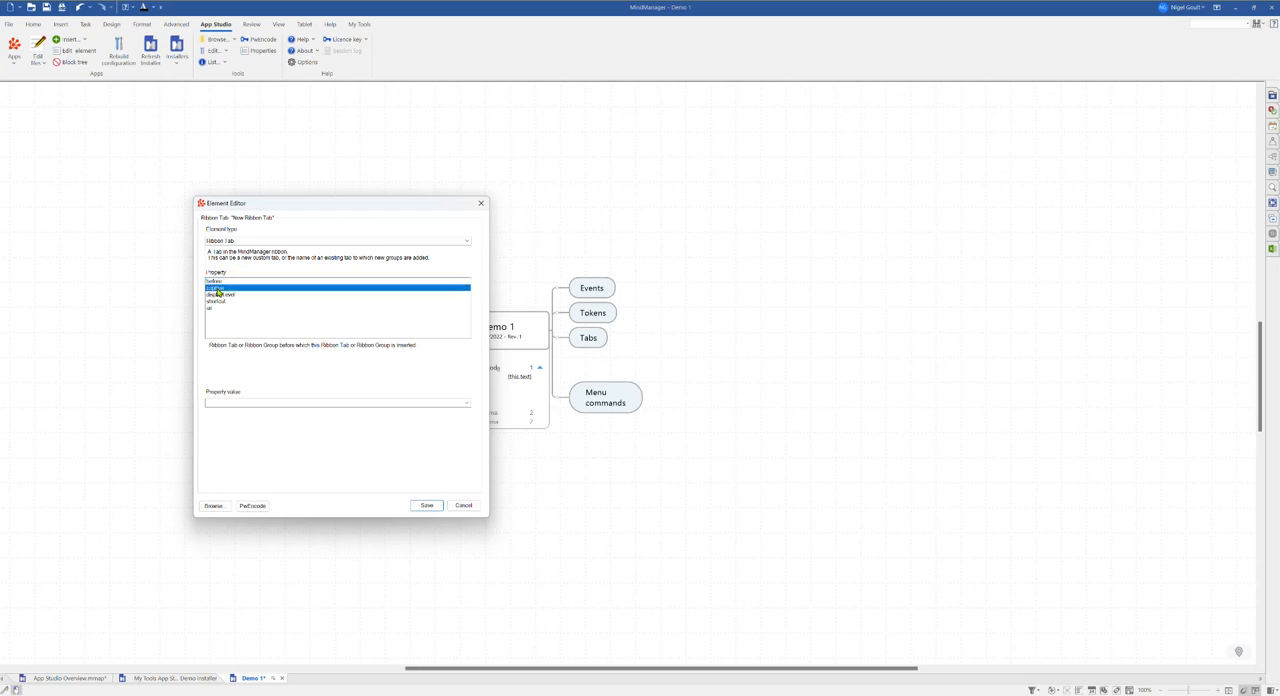
{"action": "left_click", "coordinate": [249, 402]}
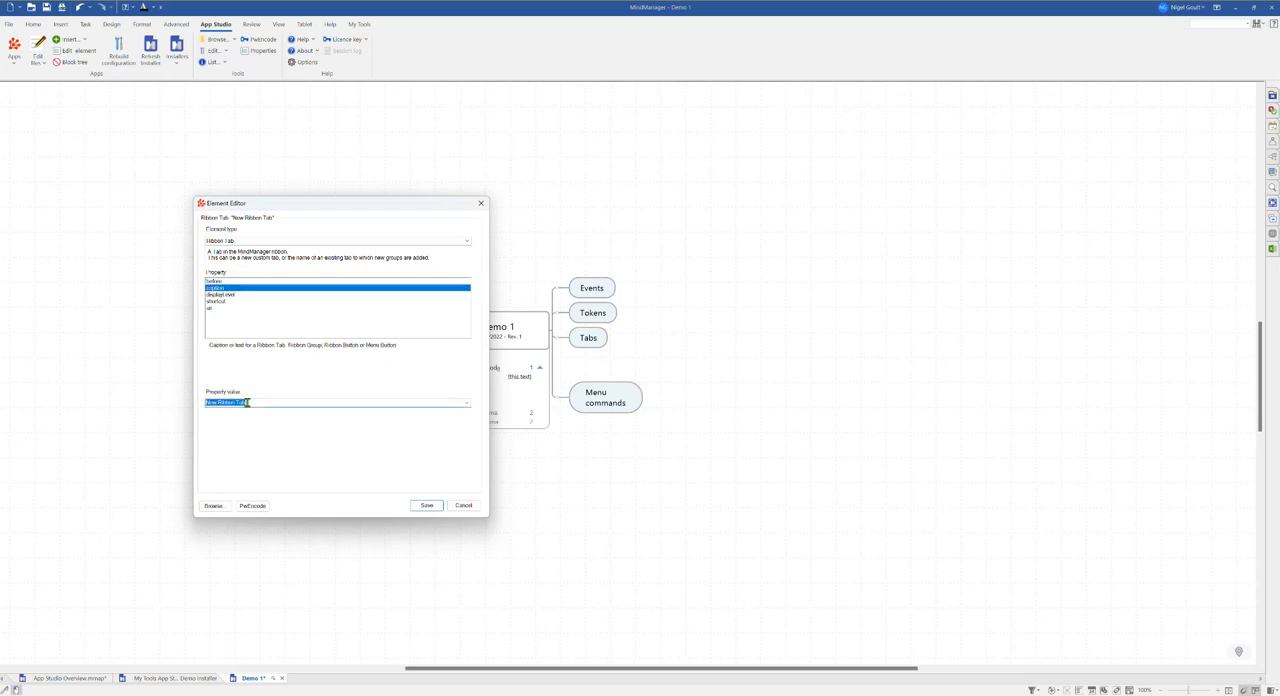
{"action": "type", "text": "M"}
{"action": "left_click", "coordinate": [424, 506]}
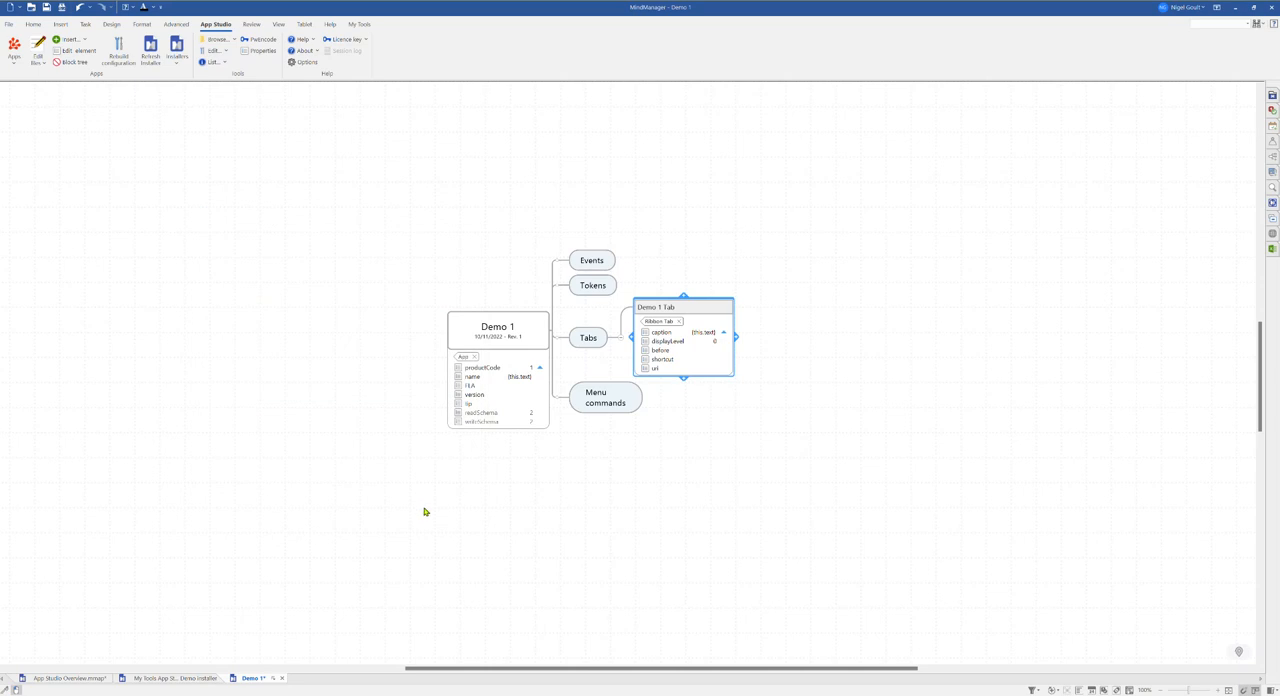
Step: Open the Demo 1 Tab element in the Element Editor to review its properties, then cancel
{"action": "left_click", "coordinate": [701, 342]}
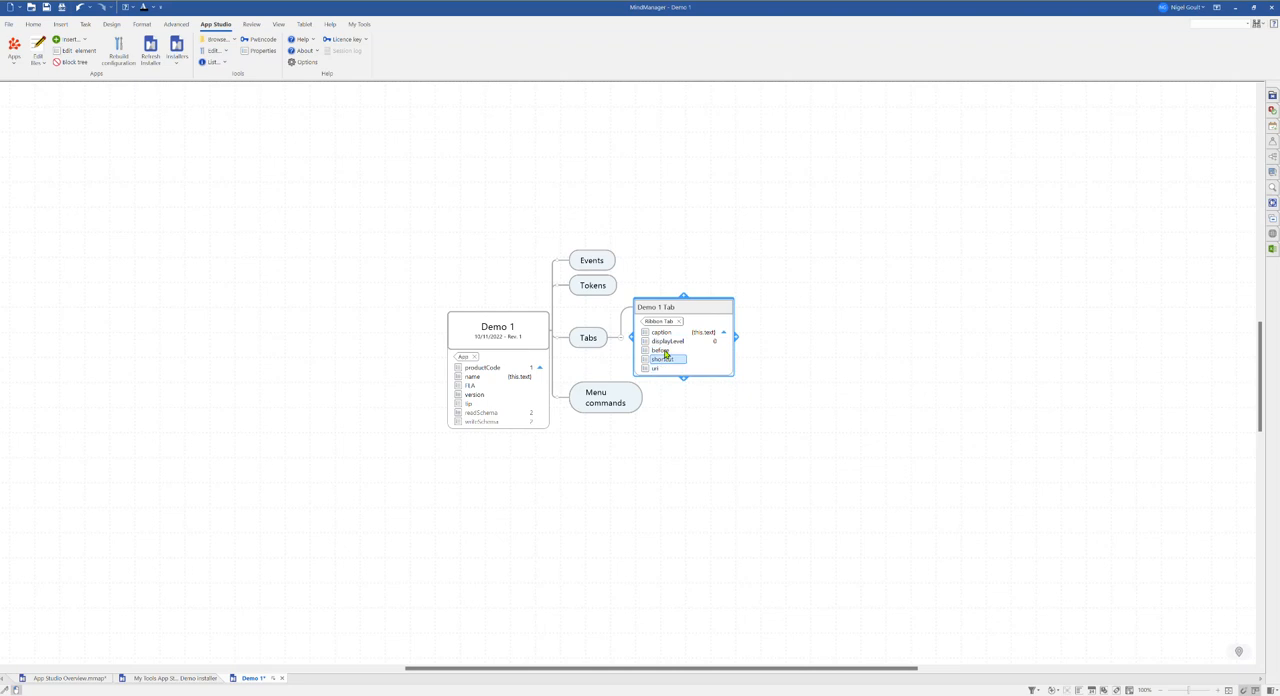
{"action": "left_click", "coordinate": [76, 54]}
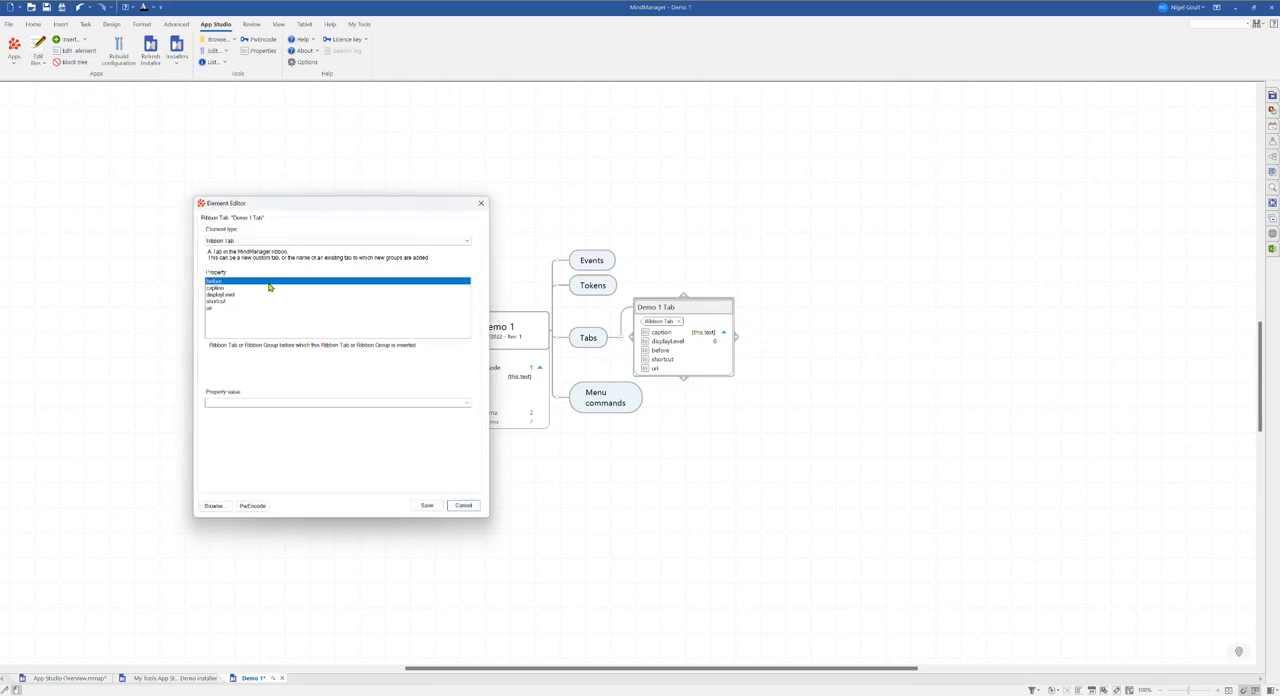
{"action": "left_click", "coordinate": [466, 506]}
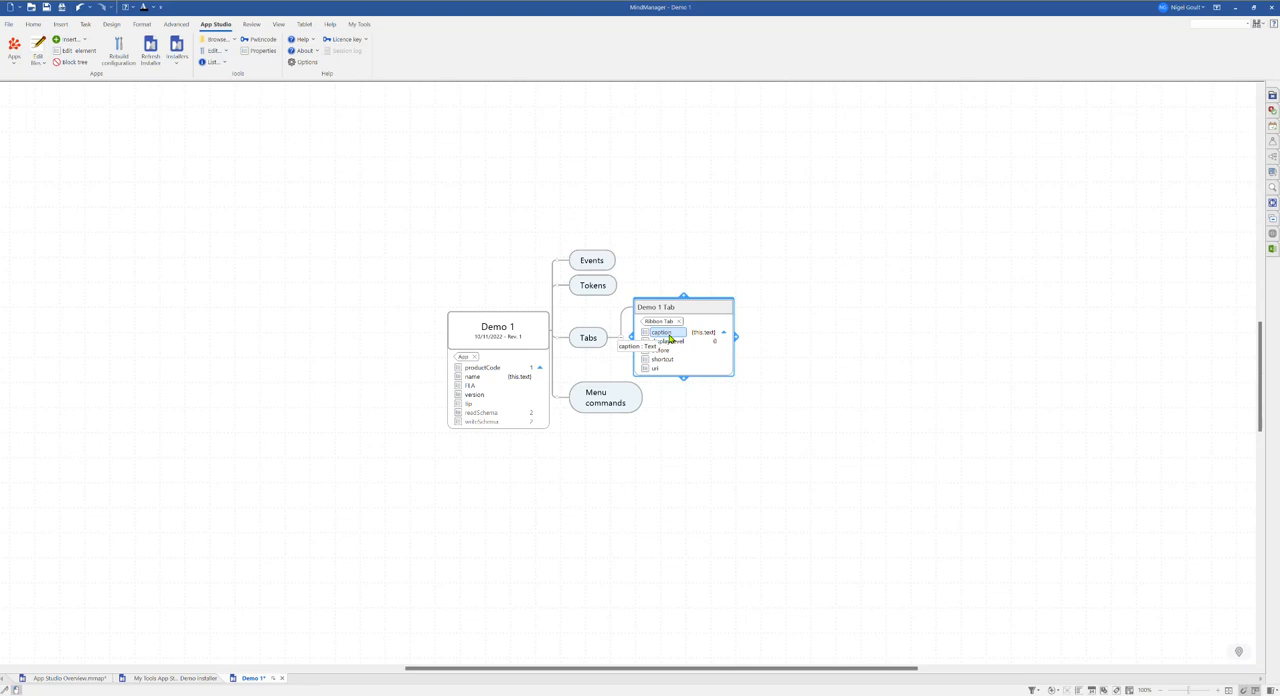
Step: Insert a ribbon group under Demo 1 Tab with the caption Group 1
{"action": "left_click", "coordinate": [700, 350]}
{"action": "left_click", "coordinate": [84, 41]}
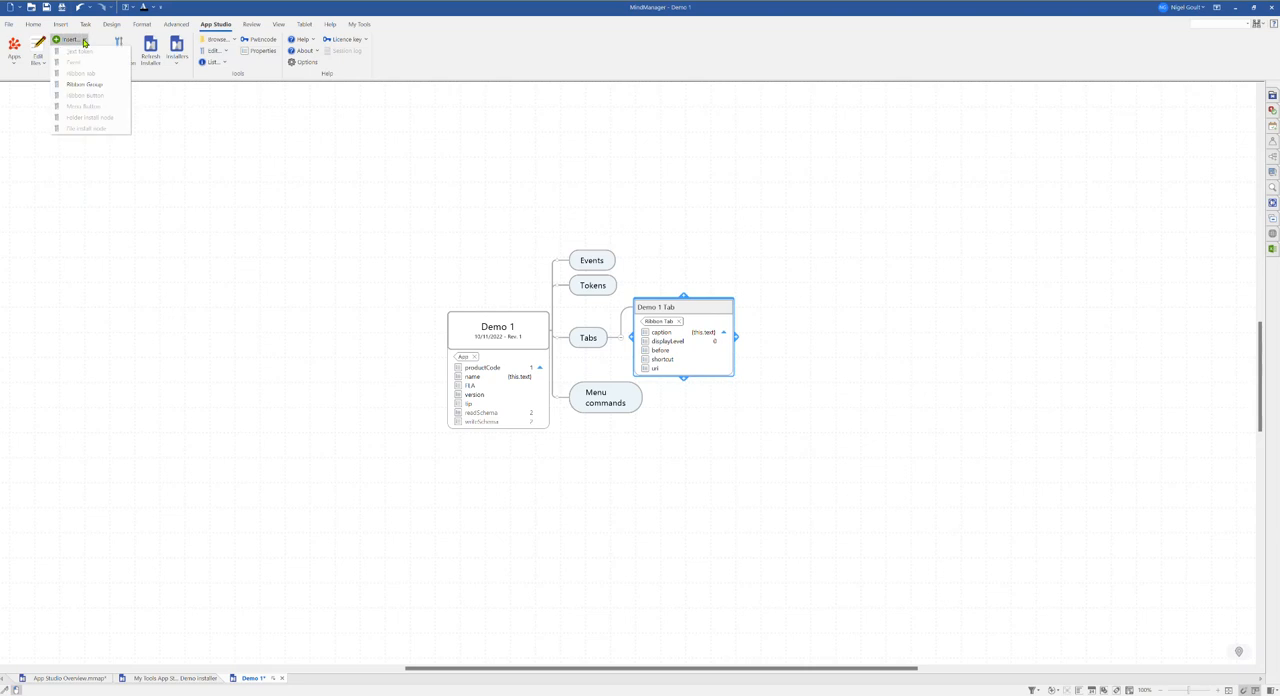
{"action": "left_click", "coordinate": [80, 87]}
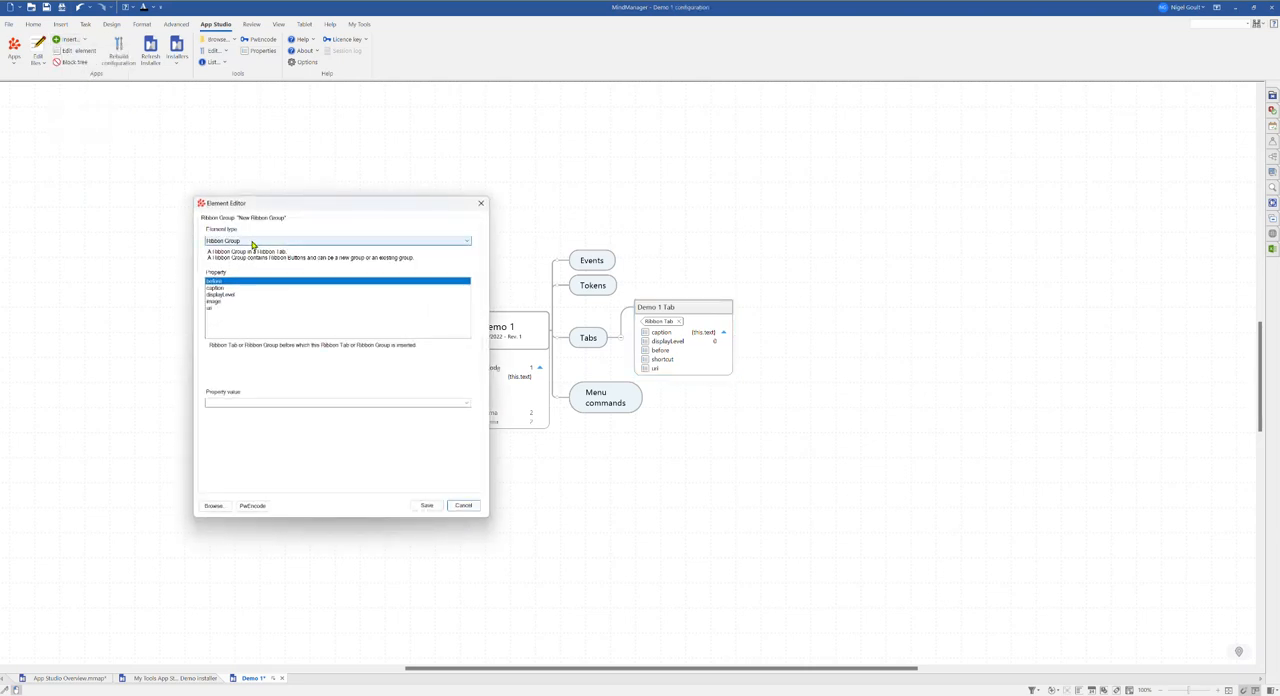
{"action": "left_click", "coordinate": [222, 288]}
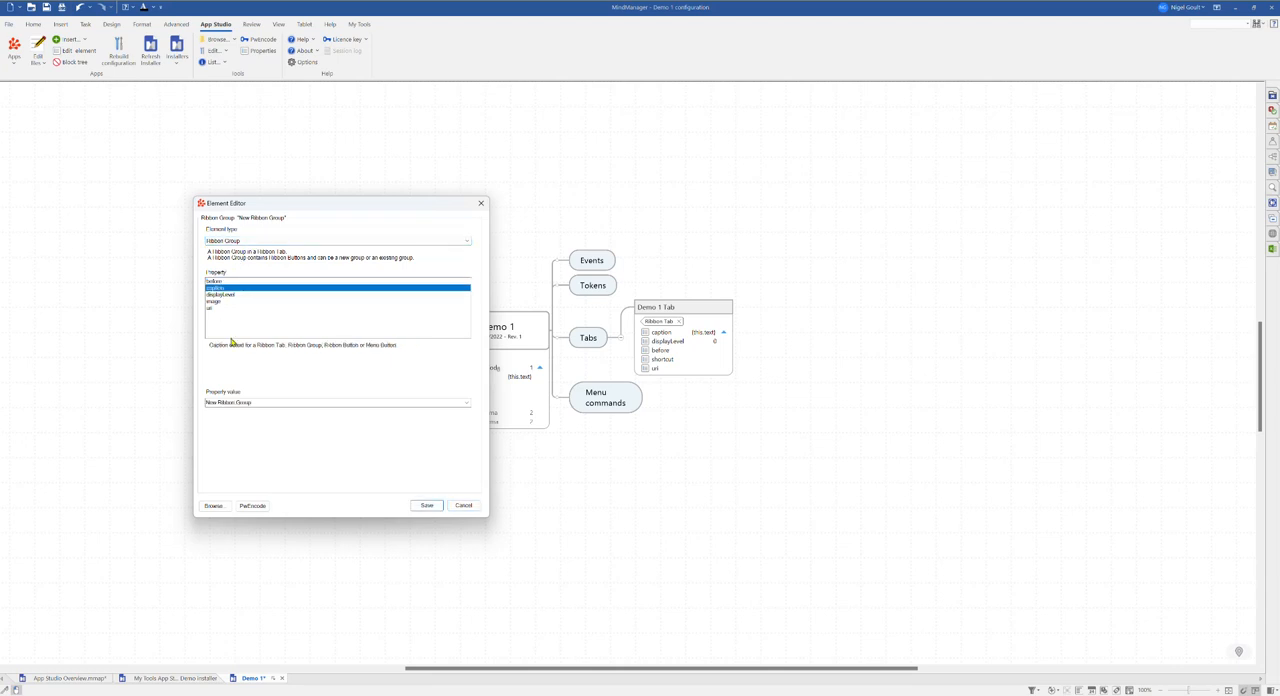
{"action": "left_click", "coordinate": [257, 402]}
{"action": "key", "text": "BackSpace"}
{"action": "type", "text": "Q"}
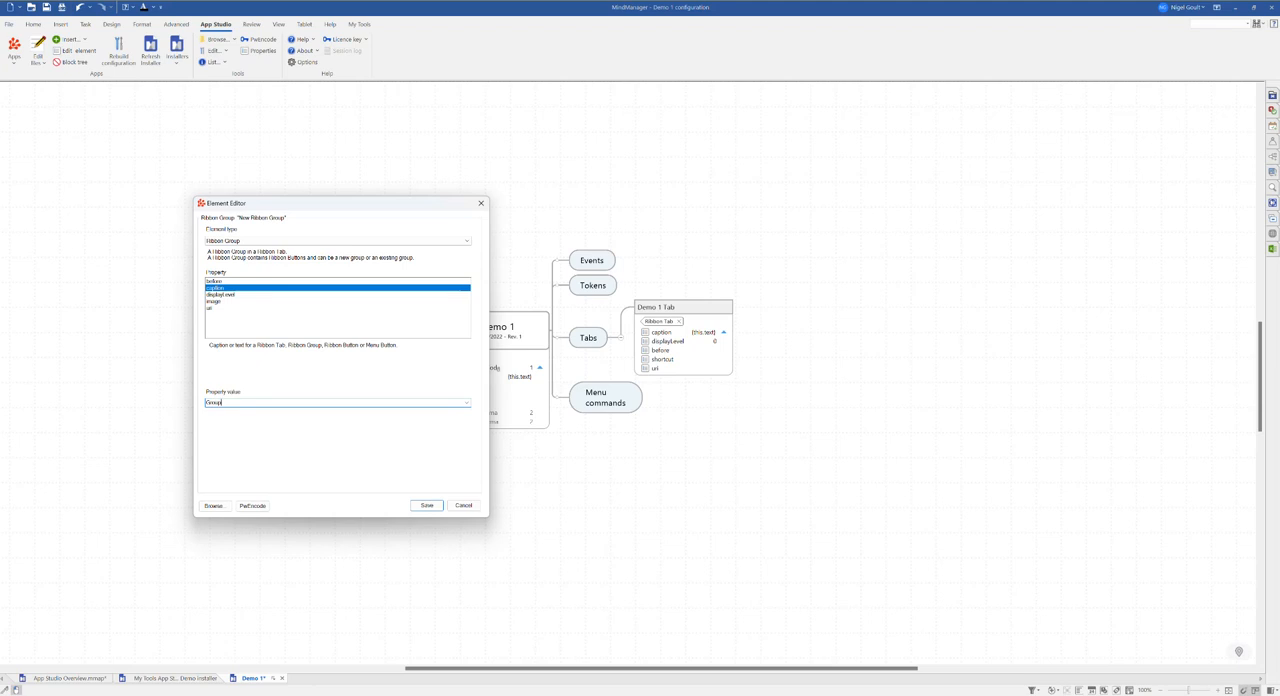
{"action": "left_click", "coordinate": [426, 506]}
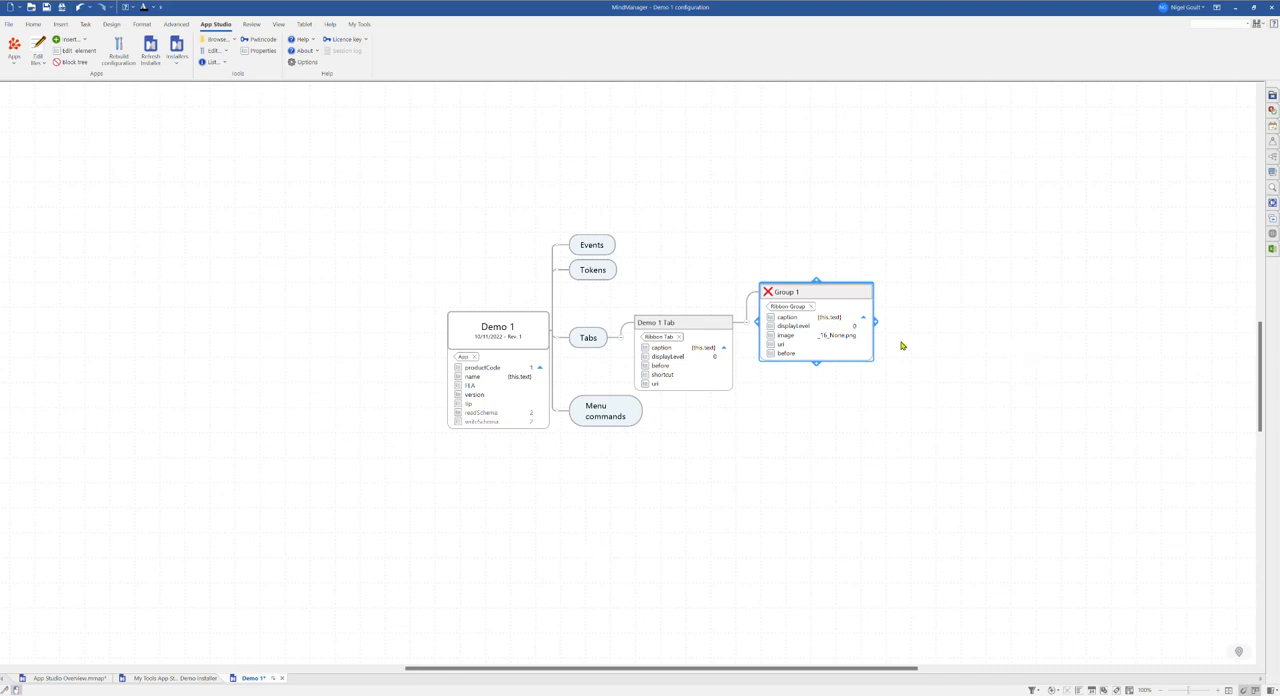
Step: Insert a ribbon button under Group 1 and set its caption to Olympic Website
{"action": "left_click", "coordinate": [866, 268]}
{"action": "left_click", "coordinate": [787, 298]}
{"action": "left_click", "coordinate": [84, 40]}
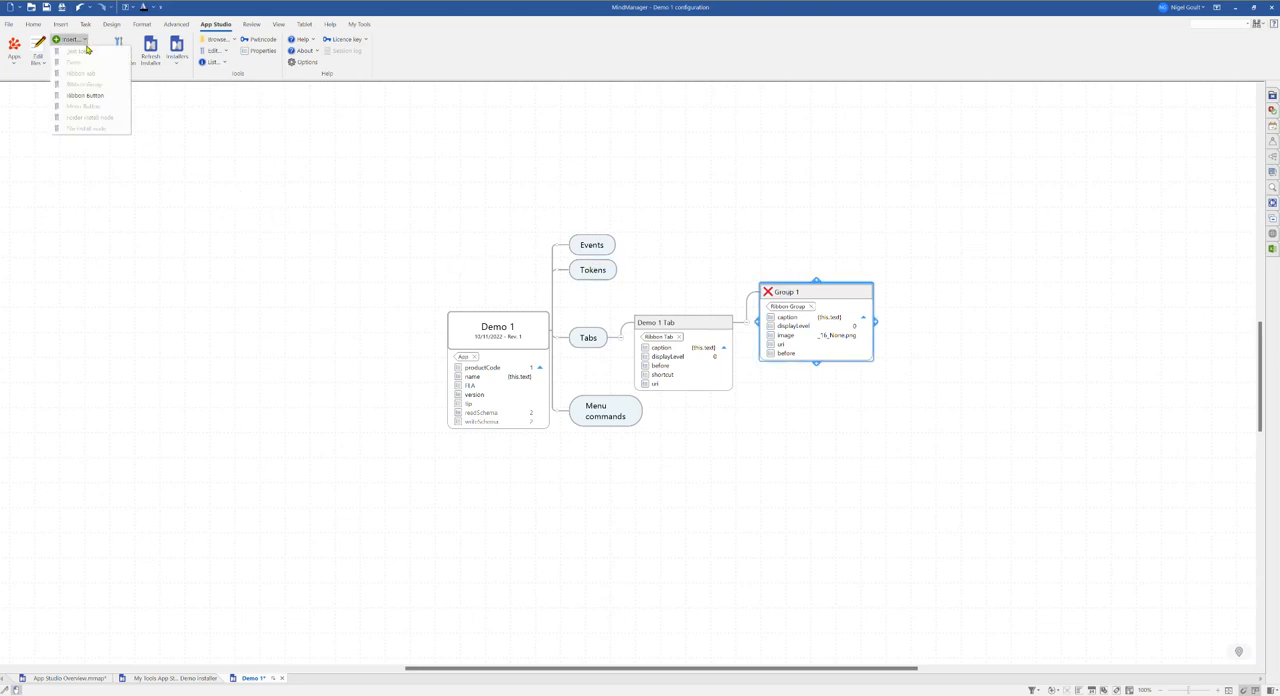
{"action": "left_click", "coordinate": [85, 97]}
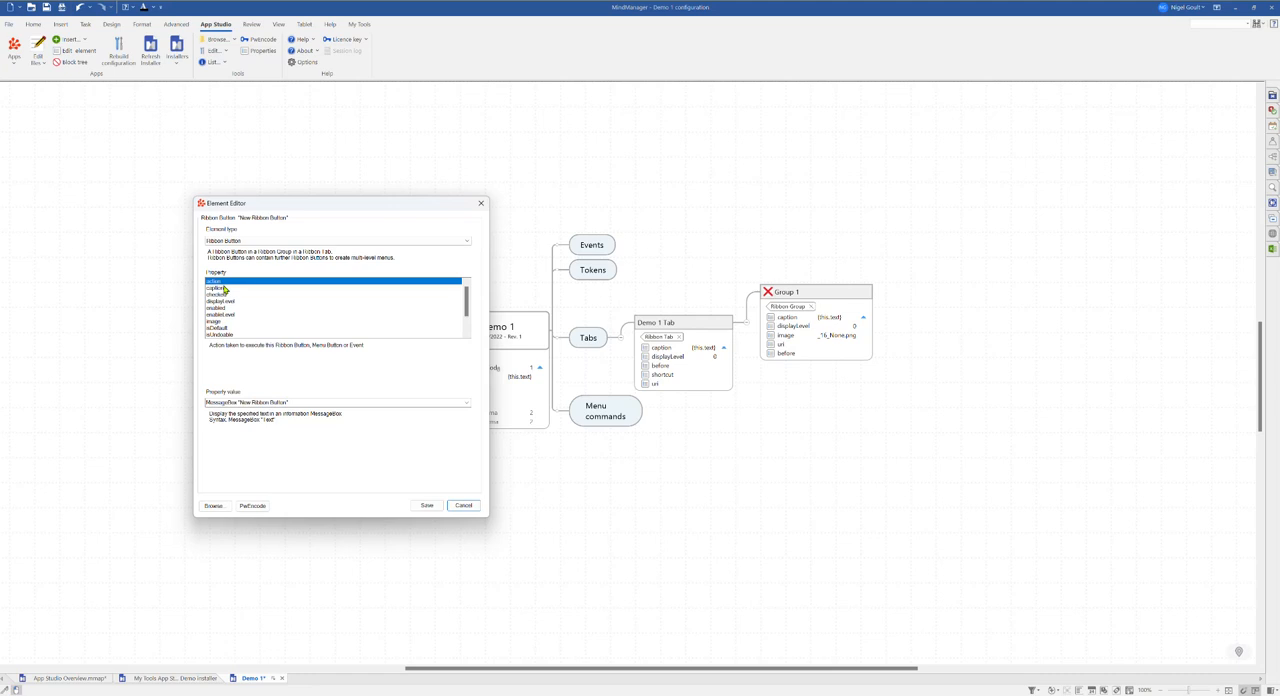
{"action": "left_click", "coordinate": [225, 289]}
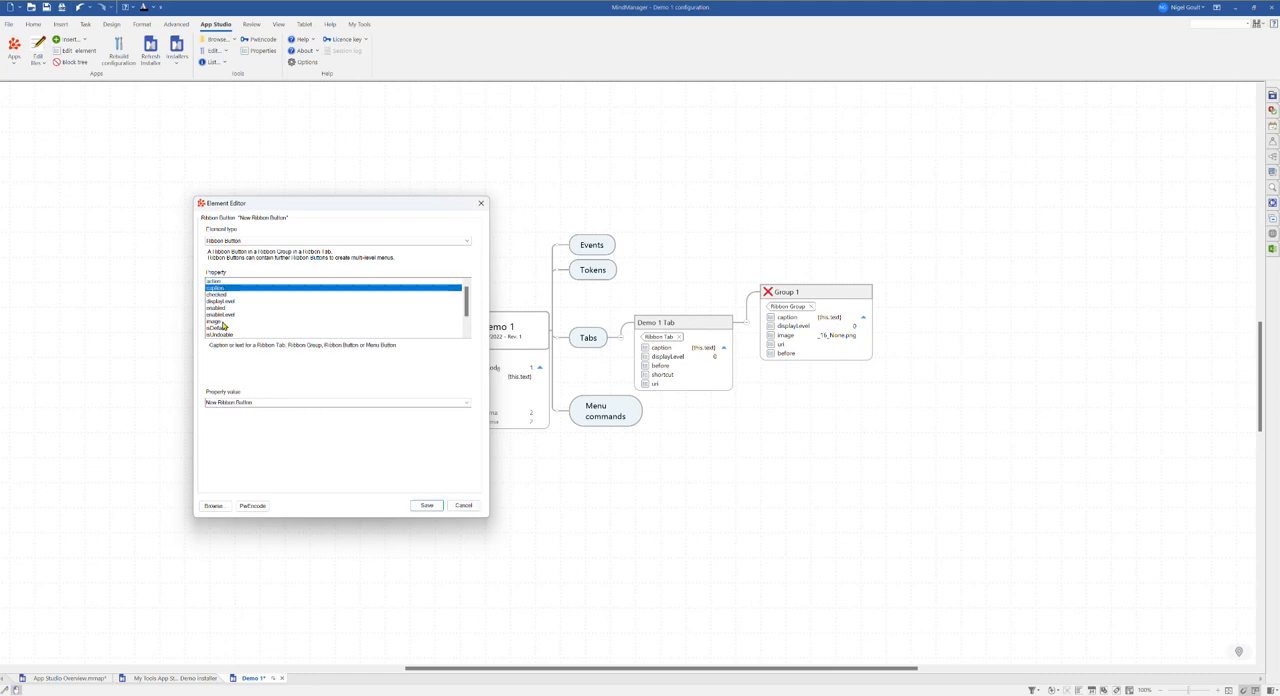
{"action": "triple_click", "coordinate": [257, 401]}
{"action": "type", "text": "Openpic Worl"}
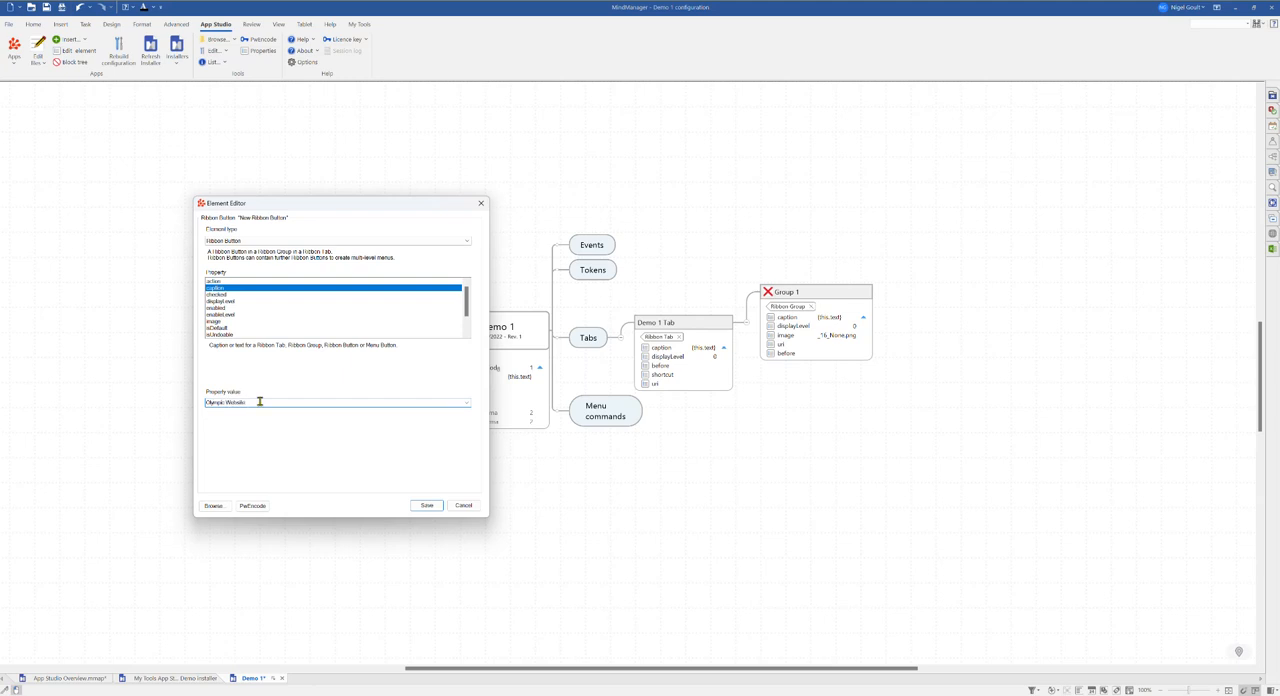
Step: Review the button's enabled condition options and its image property
{"action": "left_click", "coordinate": [222, 309]}
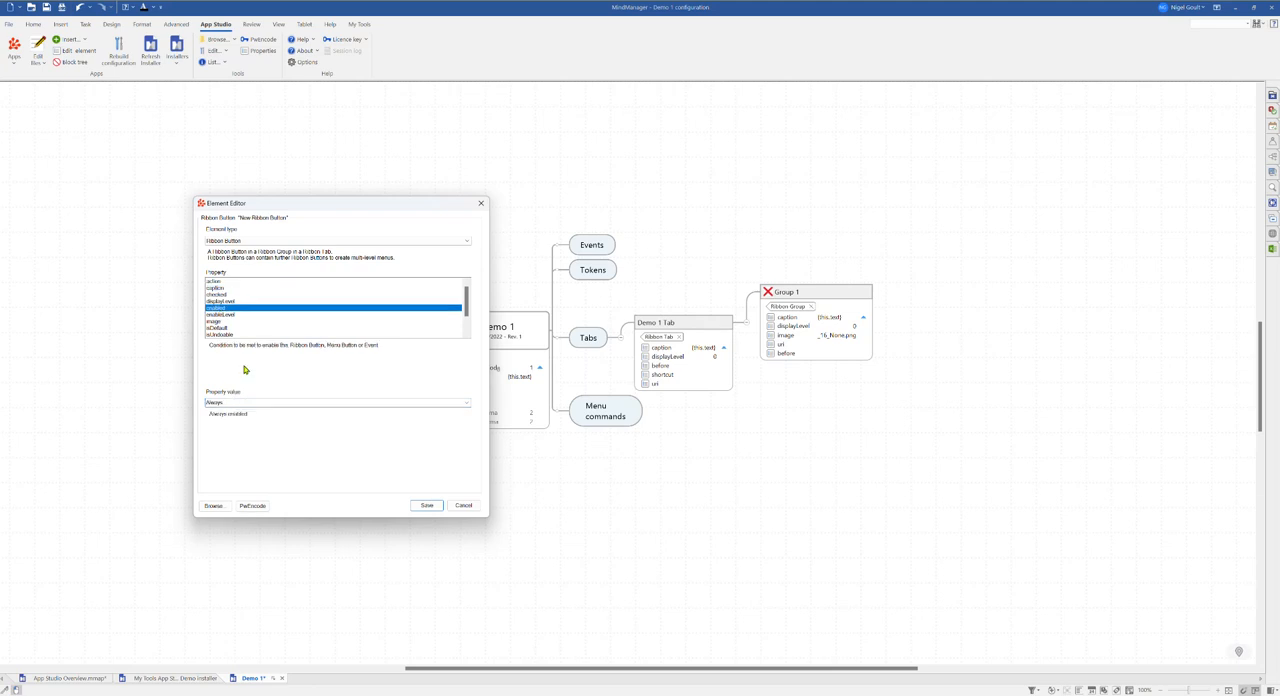
{"action": "left_click", "coordinate": [467, 404]}
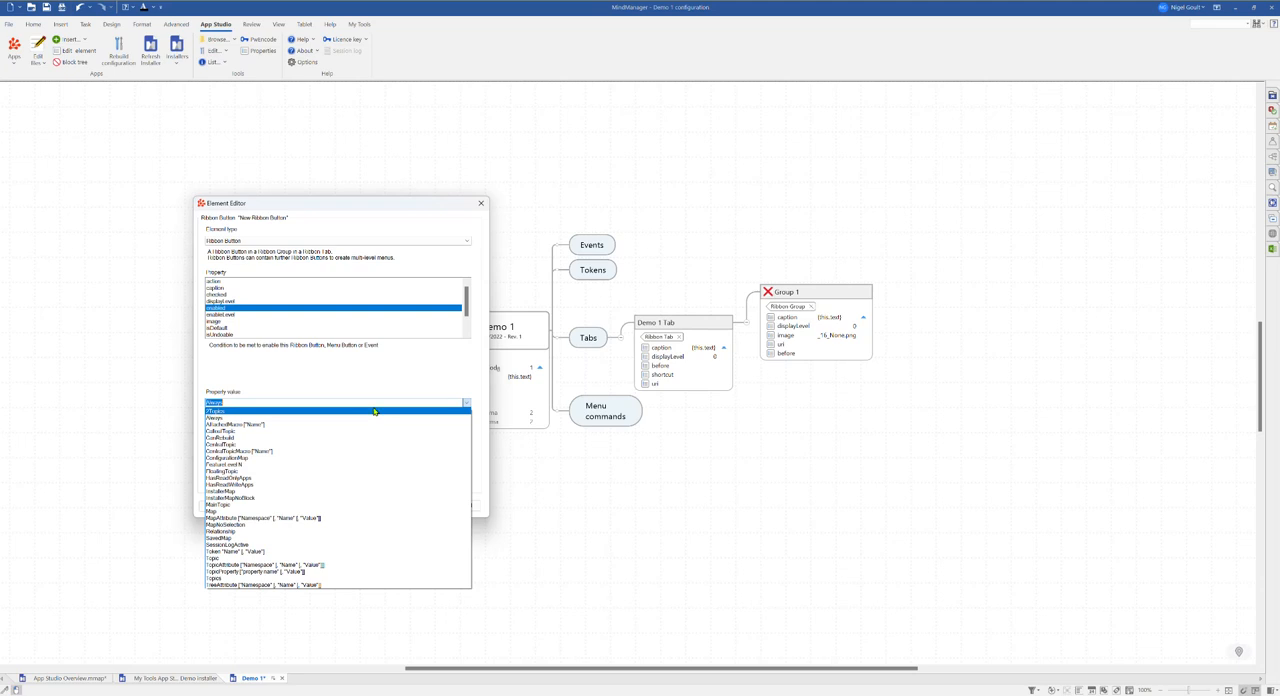
{"action": "left_click", "coordinate": [348, 378]}
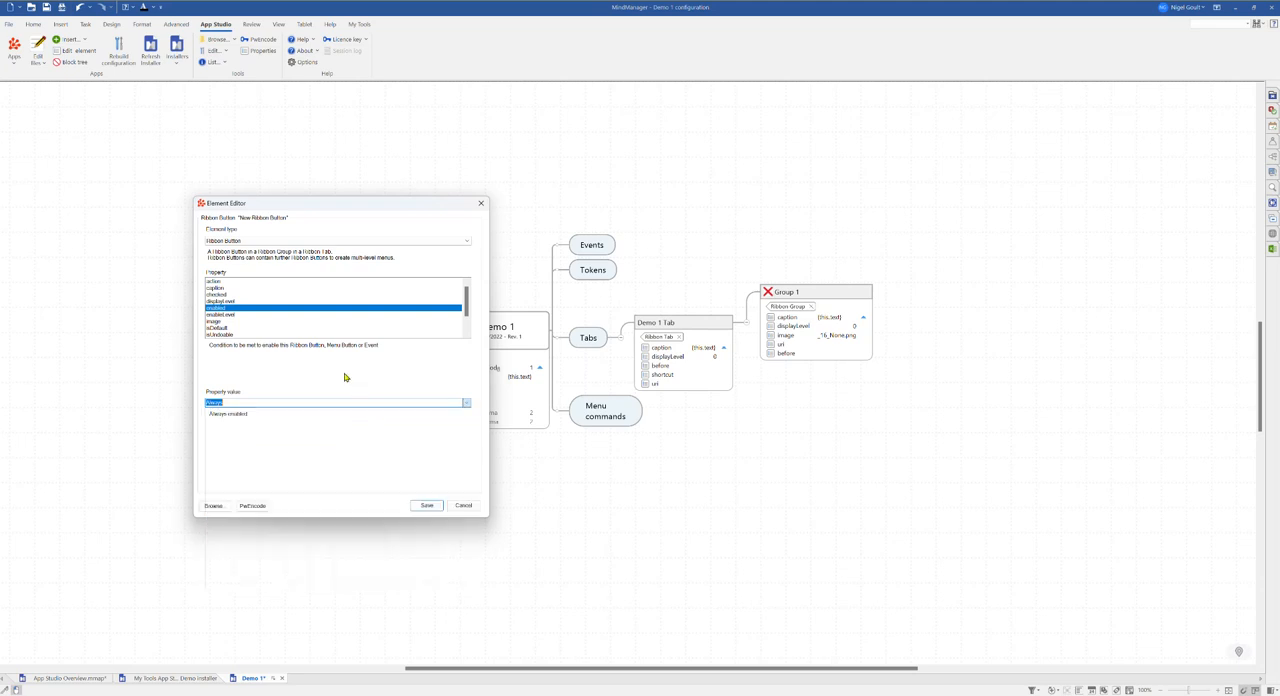
{"action": "left_click", "coordinate": [217, 322]}
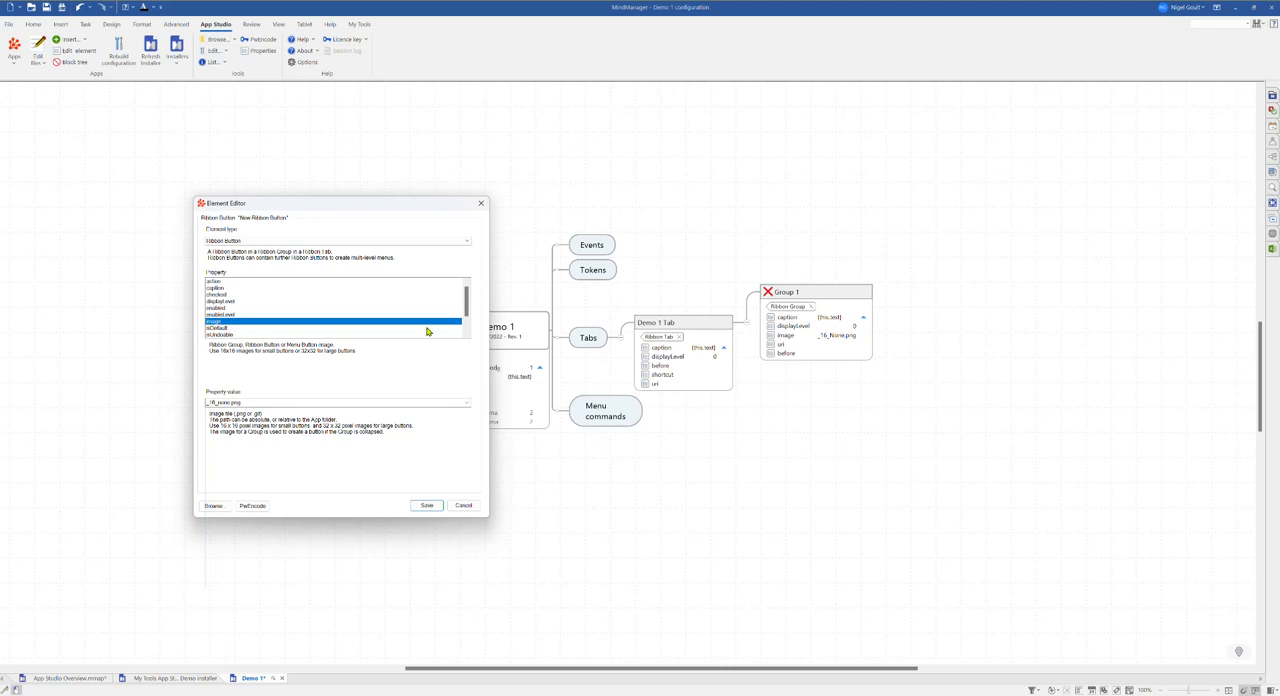
Step: Set the button's tip to Visit Olympic Website
{"action": "left_click_drag", "start_coordinate": [467, 307], "coordinate": [469, 320]}
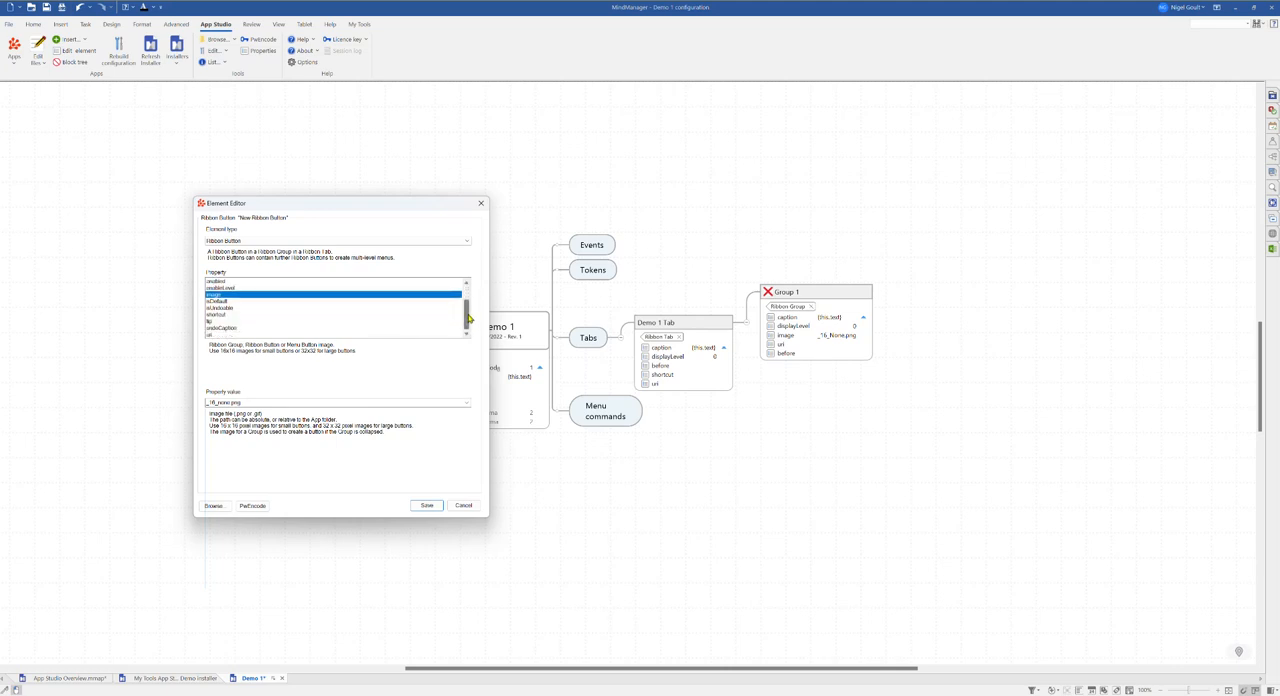
{"action": "left_click", "coordinate": [210, 322]}
{"action": "left_click", "coordinate": [240, 403]}
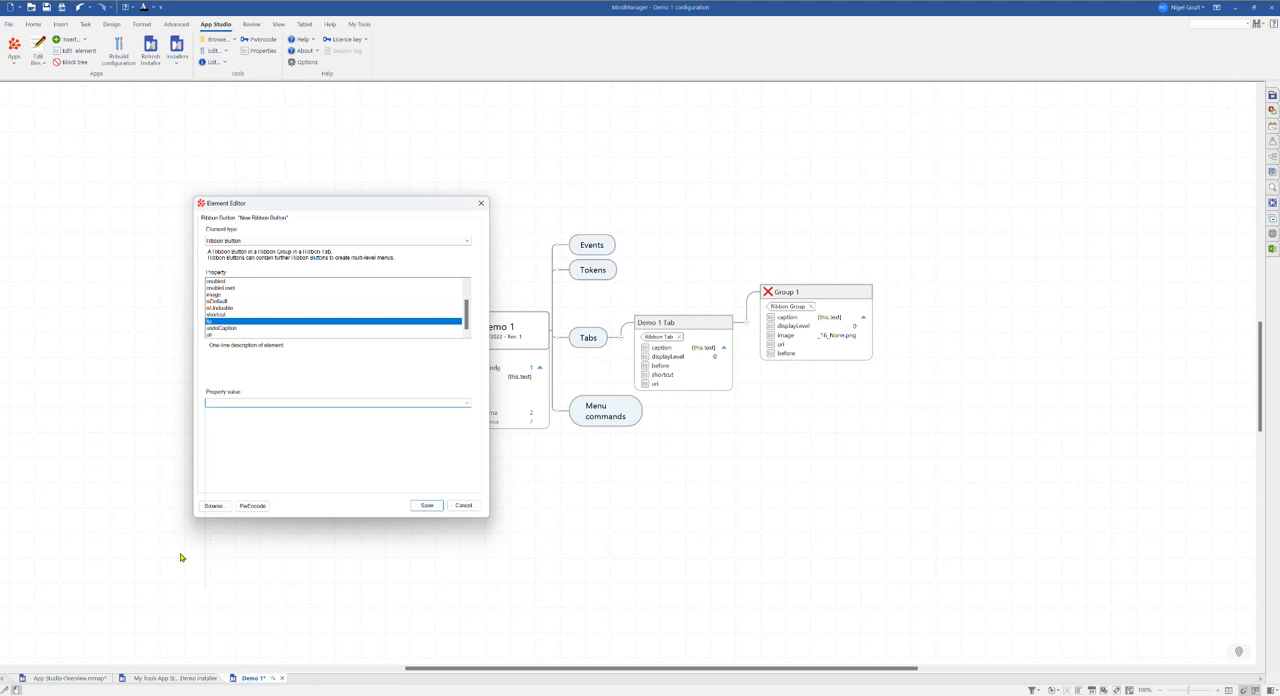
{"action": "type", "text": "M"}
{"action": "left_click_drag", "start_coordinate": [466, 316], "coordinate": [466, 287]}
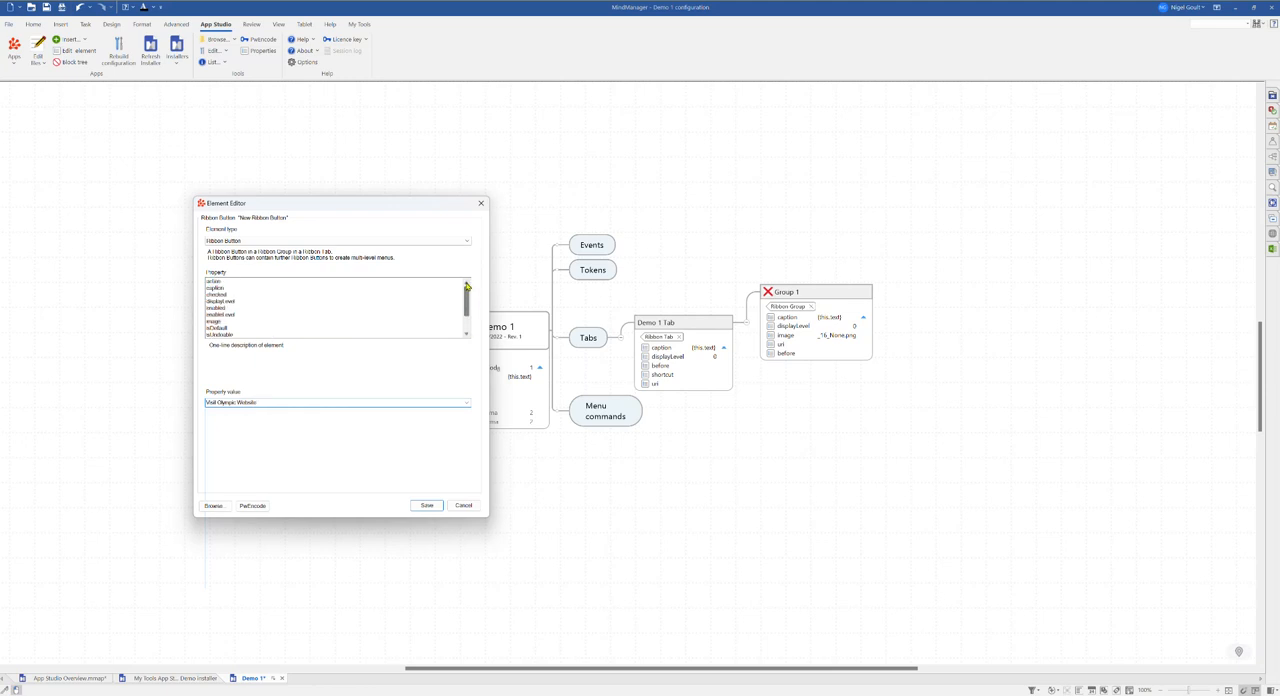
{"action": "left_click", "coordinate": [217, 283]}
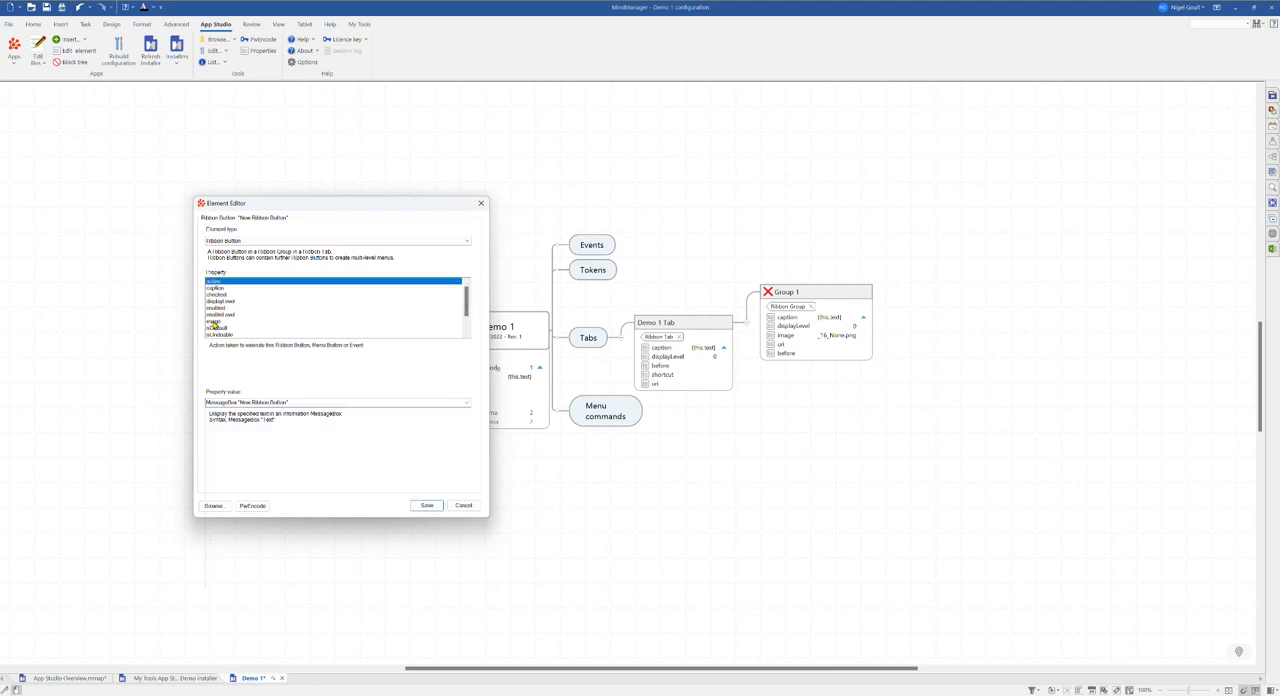
{"action": "left_click", "coordinate": [466, 403]}
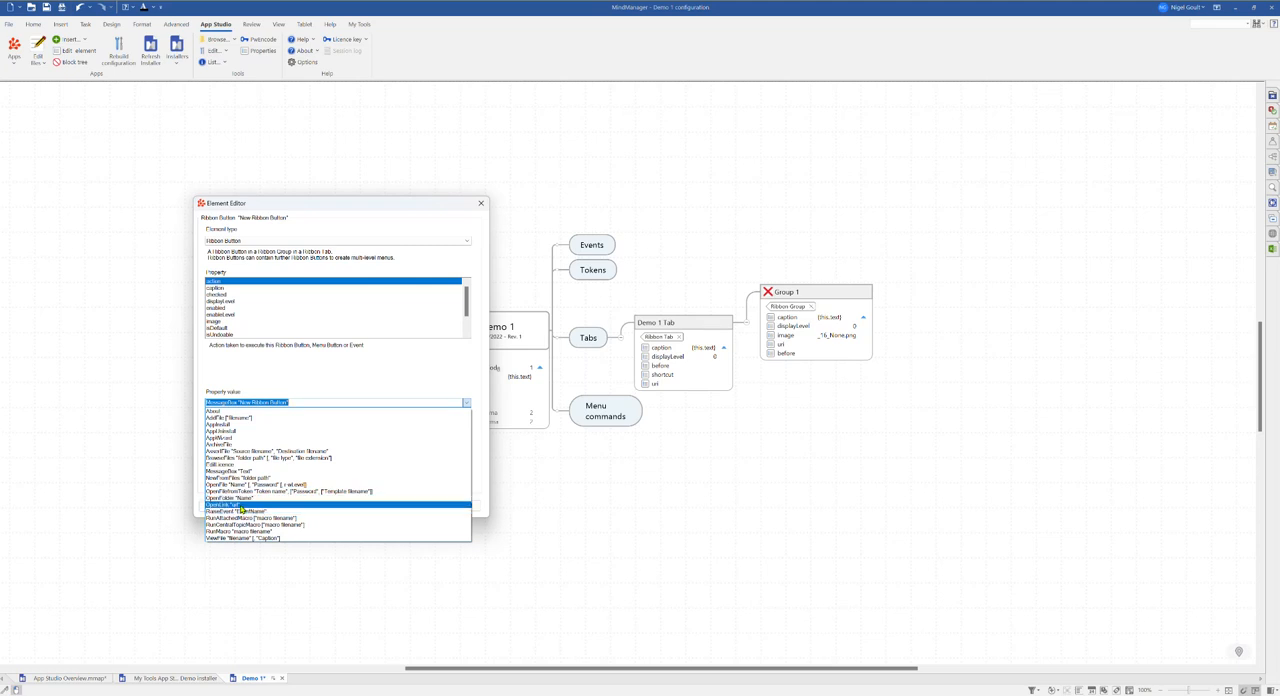
{"action": "left_click", "coordinate": [241, 509]}
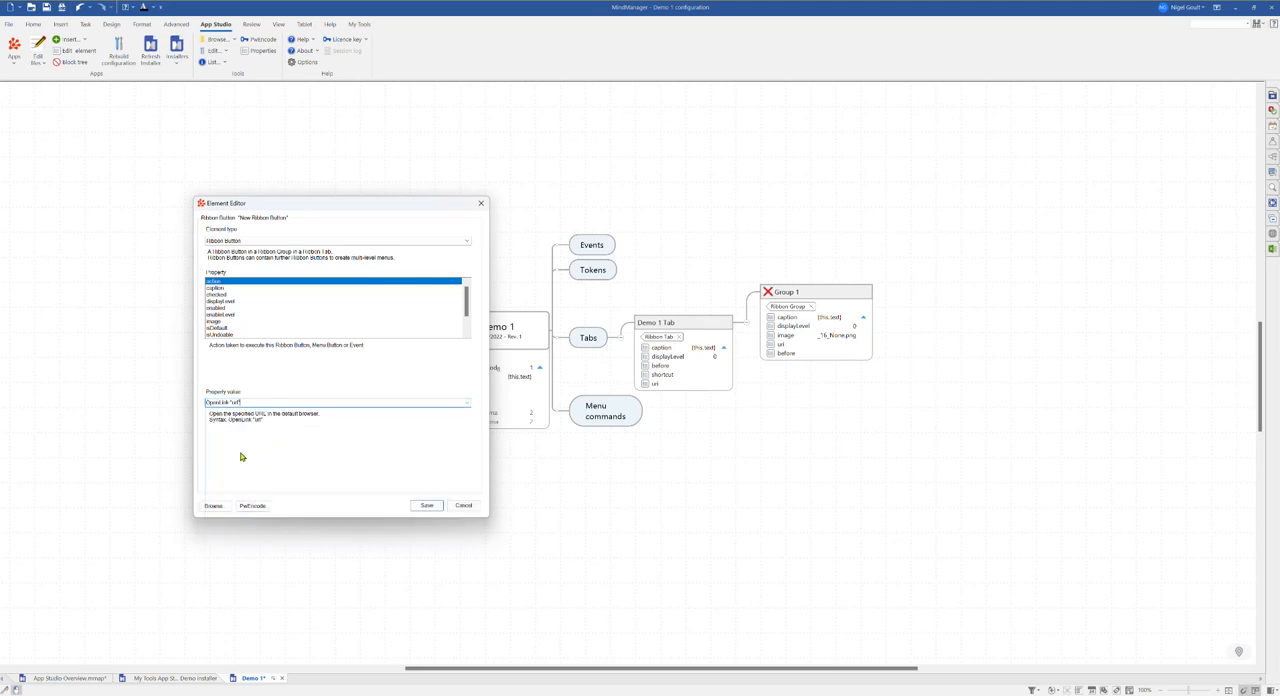
{"action": "type", "text": "https://www.olympic-limited.co.uk"}
{"action": "left_click", "coordinate": [426, 506]}
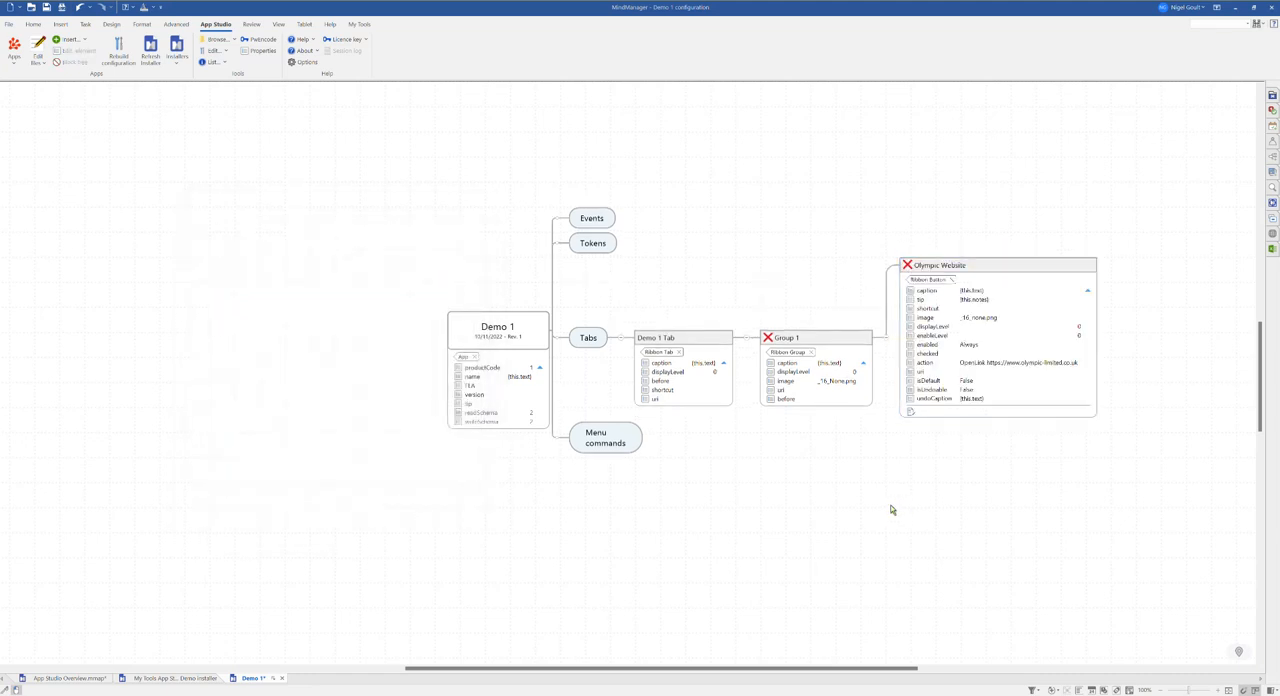
Step: Copy the Olympic Website button and paste a duplicate under Group 1
{"action": "left_click_drag", "start_coordinate": [723, 516], "coordinate": [381, 519]}
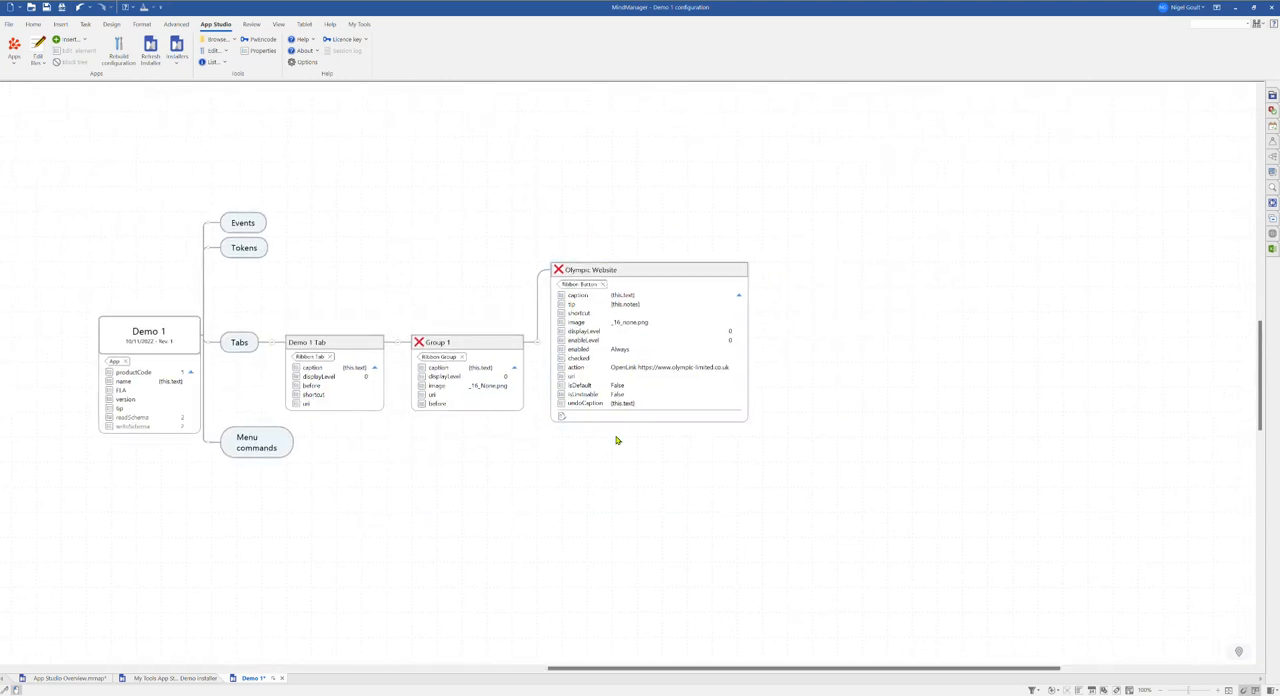
{"action": "left_click", "coordinate": [667, 272]}
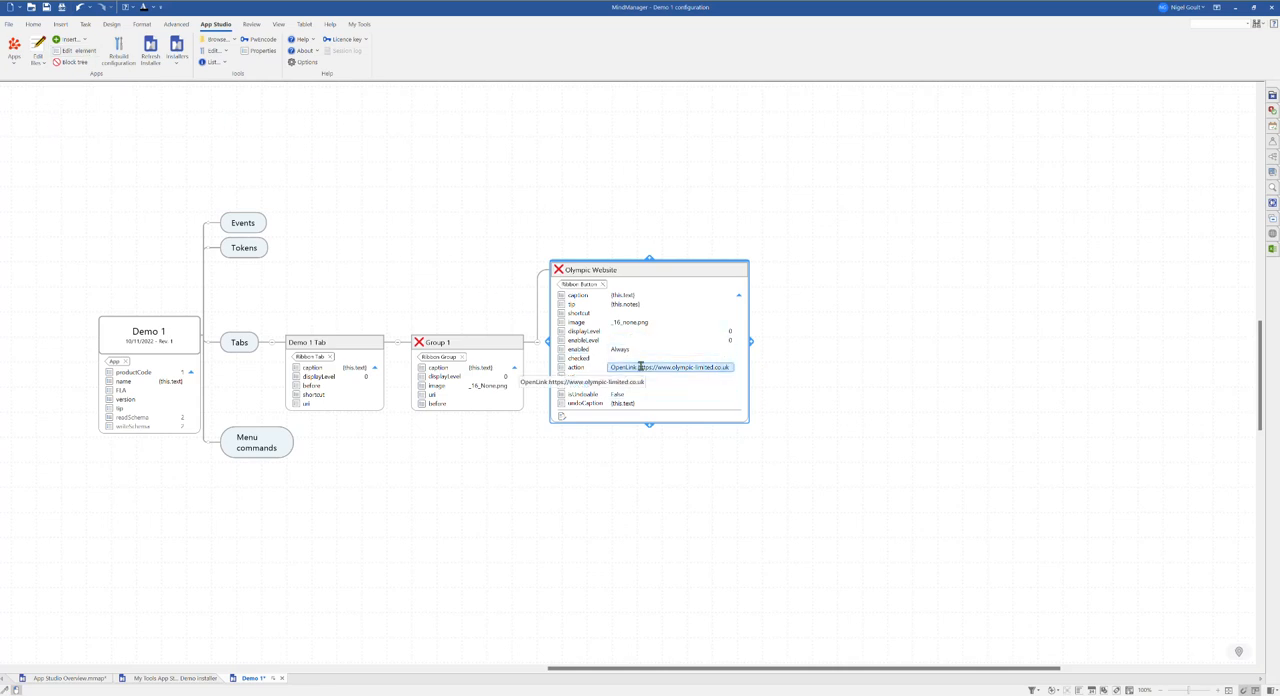
{"action": "left_click_drag", "start_coordinate": [408, 257], "coordinate": [531, 246]}
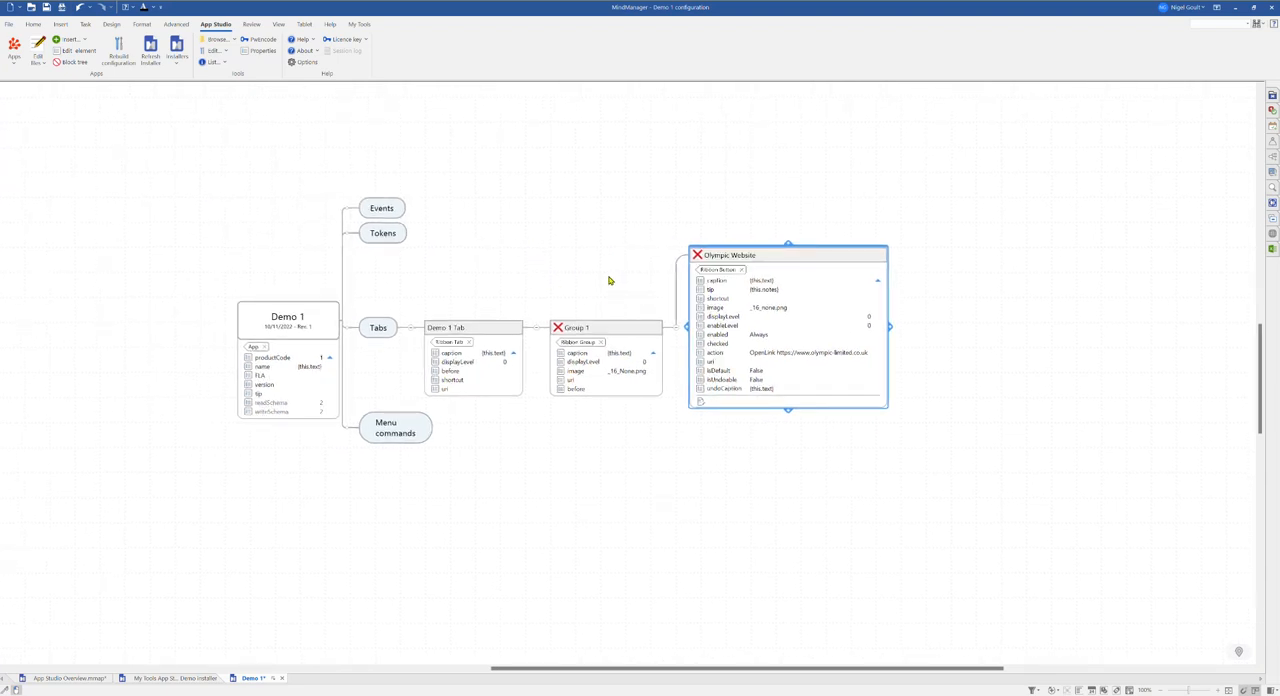
{"action": "left_click", "coordinate": [618, 238]}
{"action": "left_click", "coordinate": [767, 254]}
{"action": "left_click", "coordinate": [619, 334]}
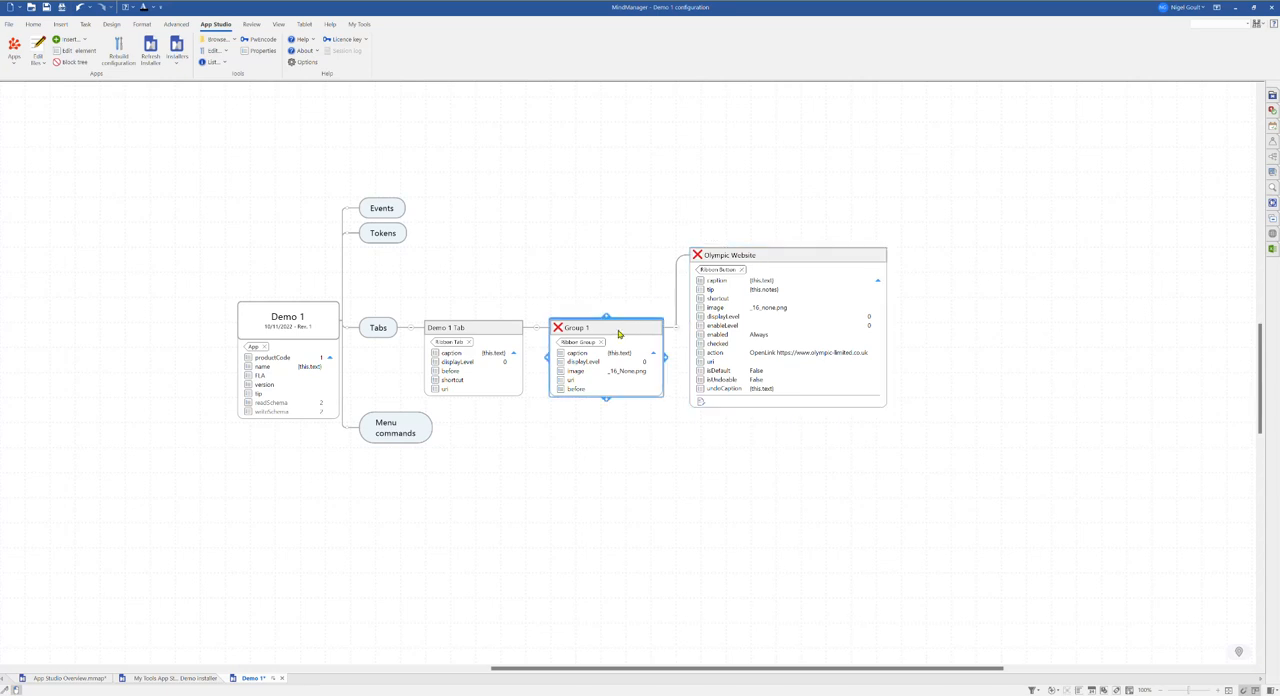
{"action": "key", "text": "ctrl+v"}
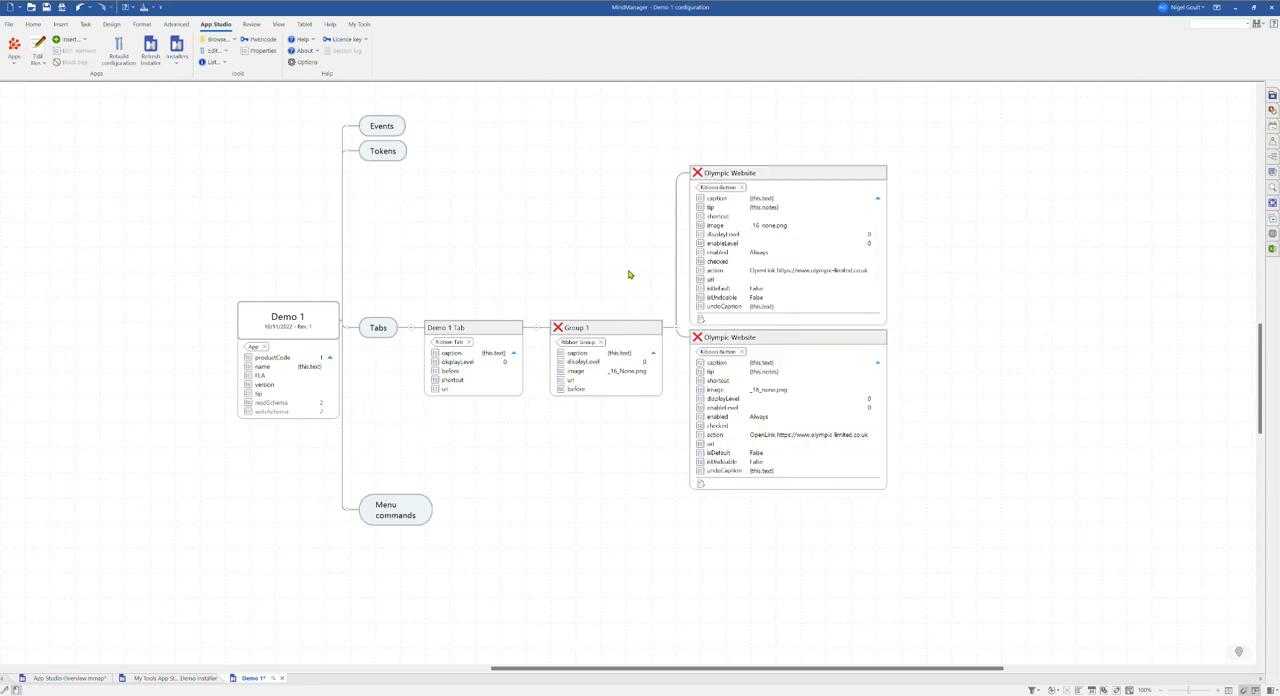
Step: Collapse the property lists of both Olympic Website buttons
{"action": "left_click", "coordinate": [877, 362]}
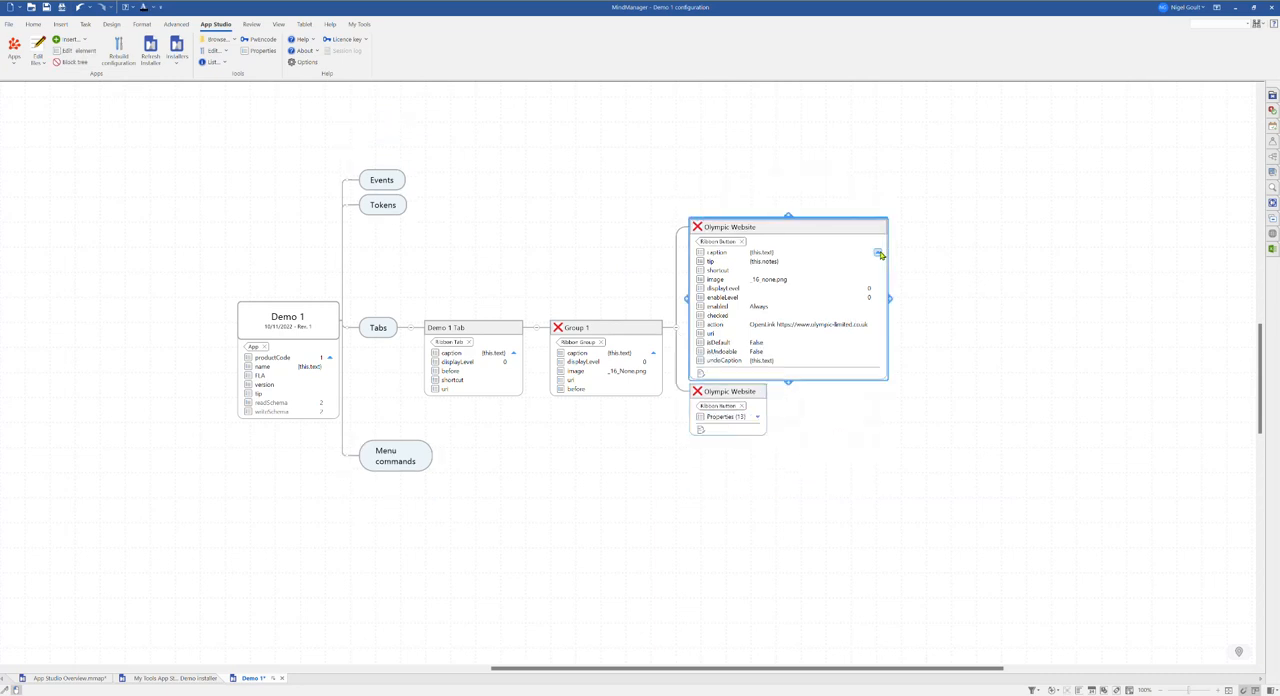
{"action": "left_click", "coordinate": [877, 253]}
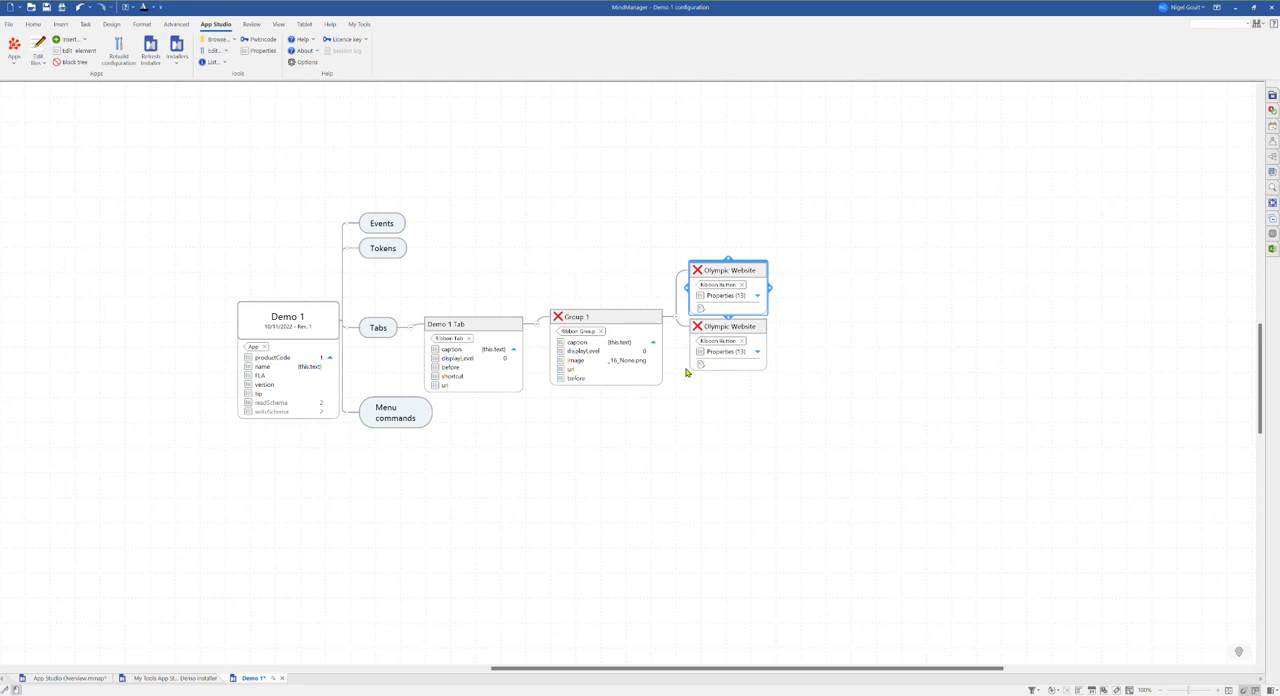
{"action": "left_click", "coordinate": [600, 270]}
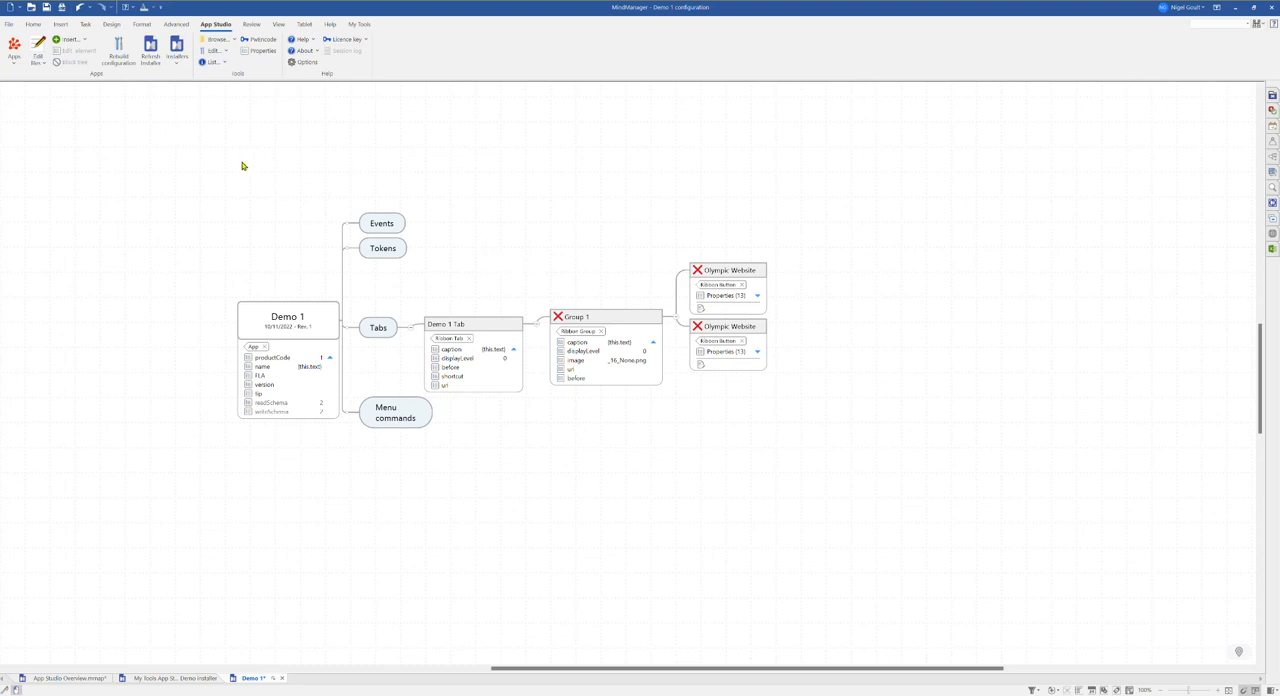
{"action": "left_click_drag", "start_coordinate": [583, 266], "coordinate": [603, 278]}
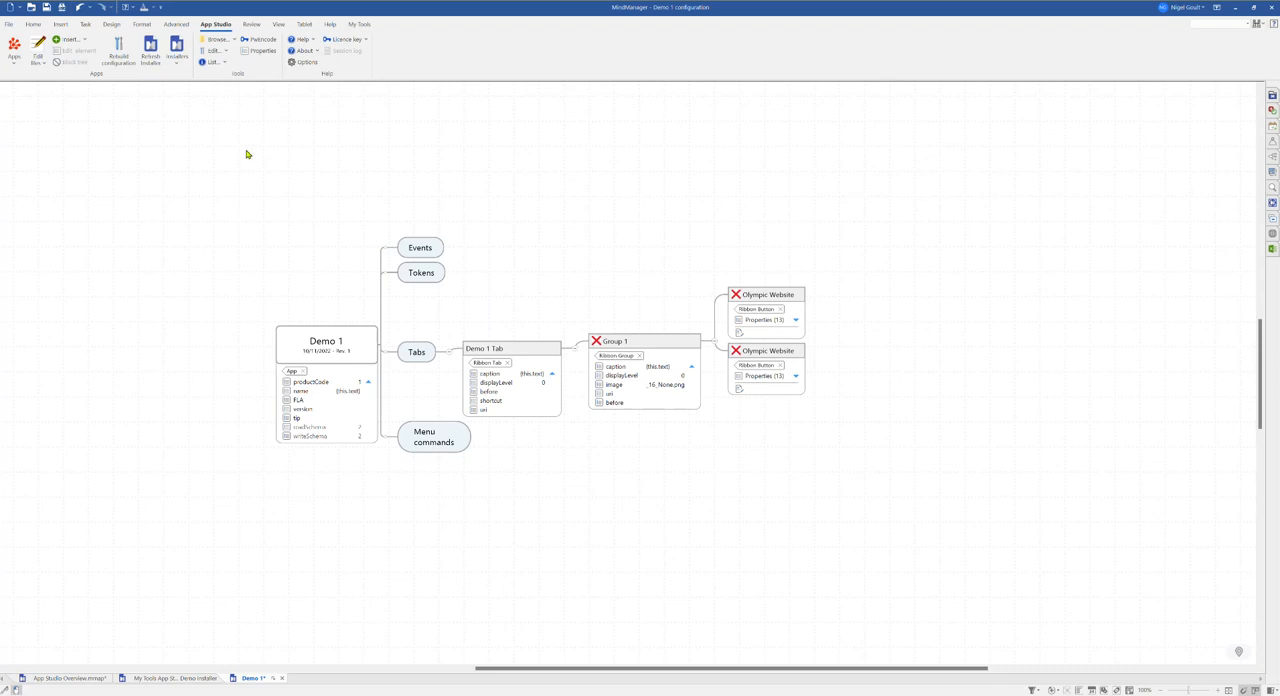
Step: Rebuild the app configuration and close the rebuild log
{"action": "left_click", "coordinate": [124, 50]}
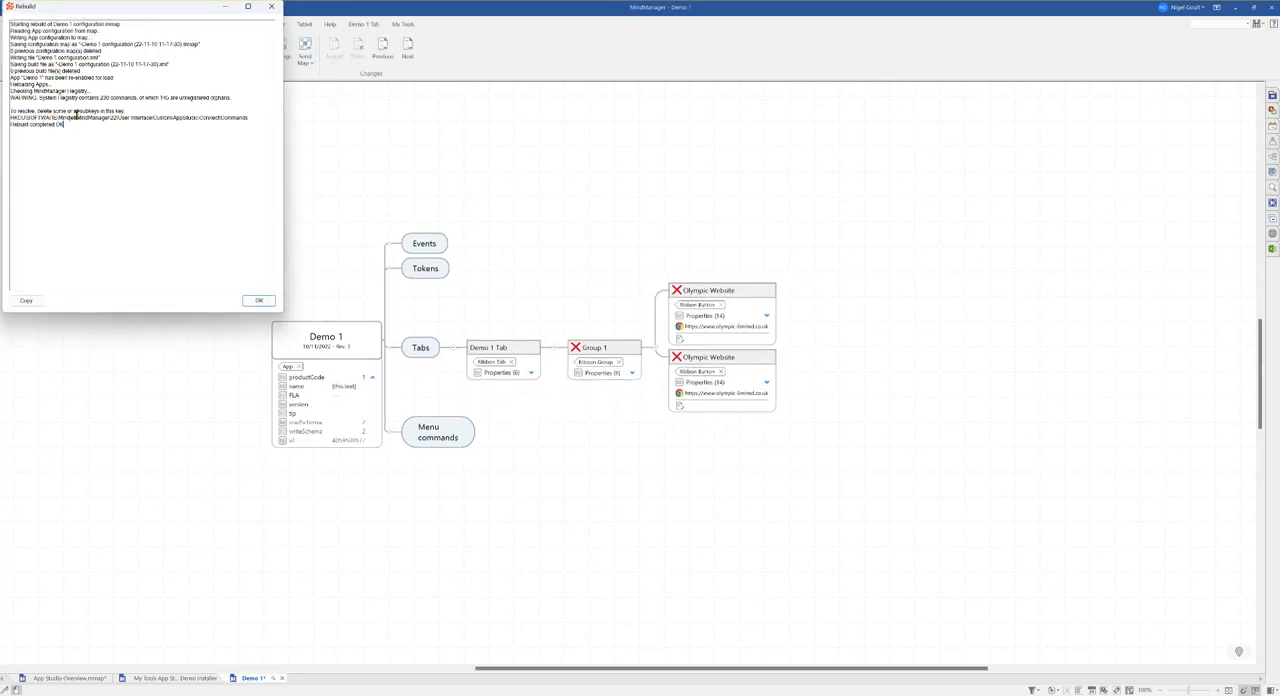
{"action": "left_click_drag", "start_coordinate": [63, 126], "coordinate": [10, 110]}
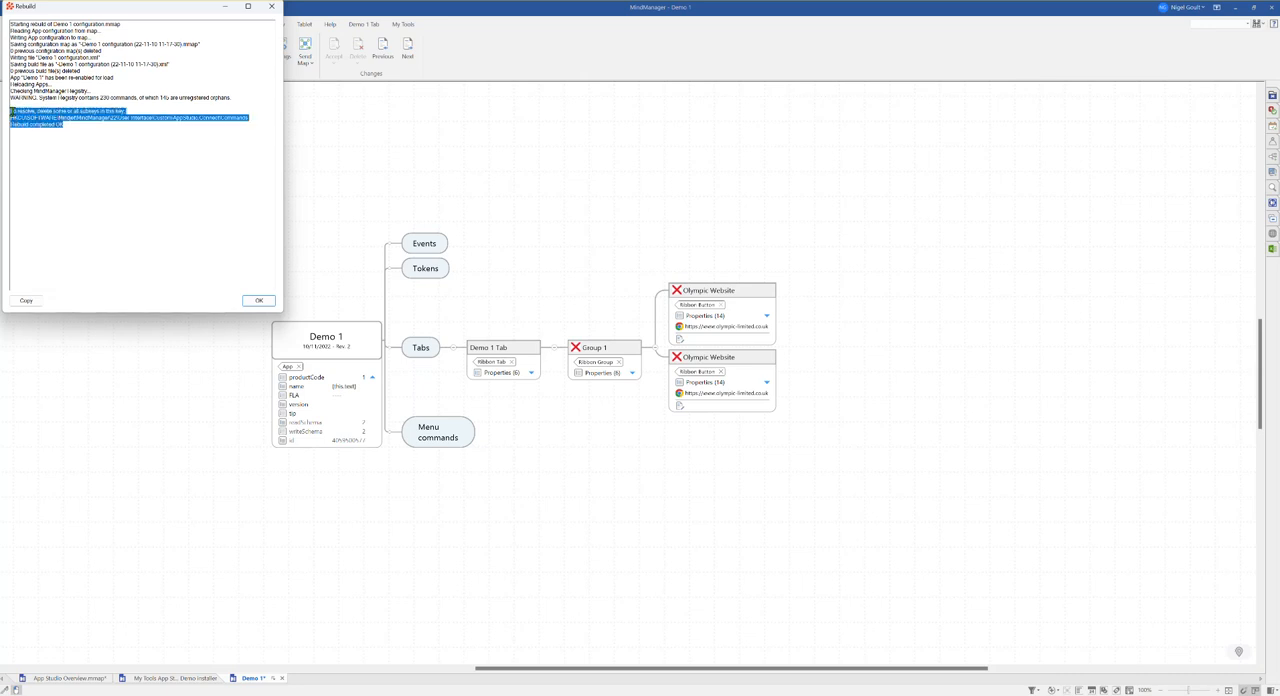
{"action": "left_click", "coordinate": [257, 301]}
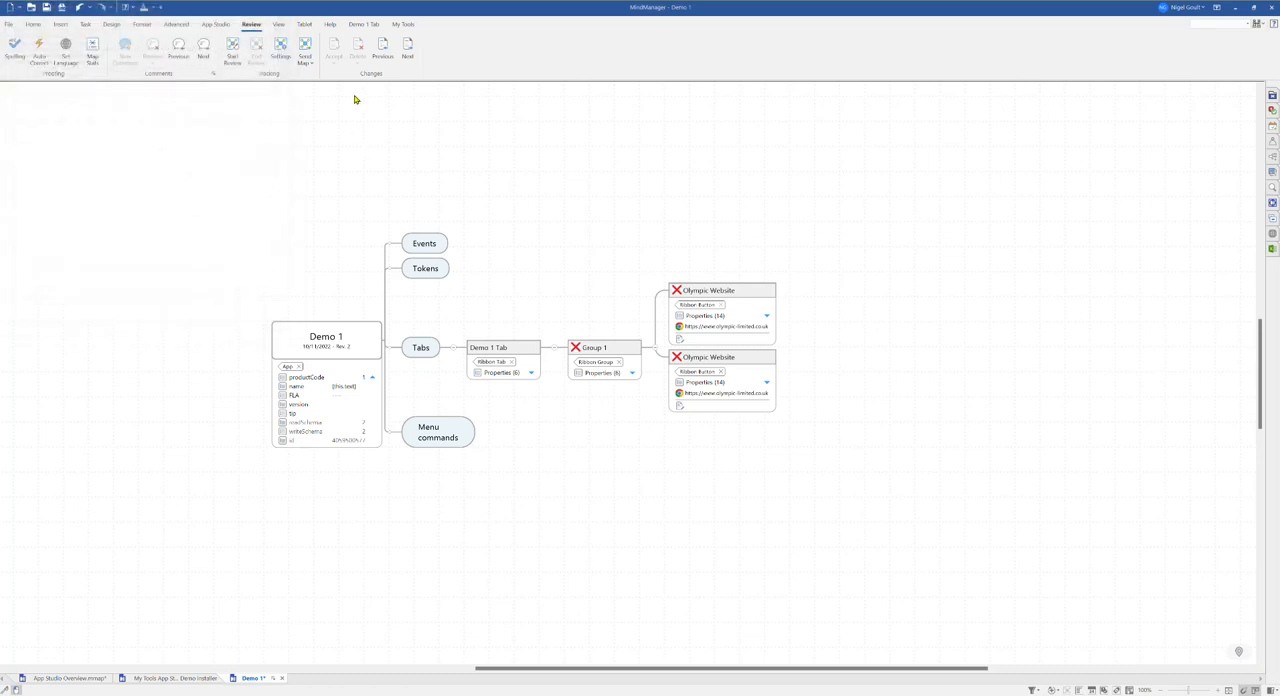
Step: Test the Olympic Website button on the Demo 1 Tab ribbon and close the opened browser
{"action": "left_click", "coordinate": [363, 25]}
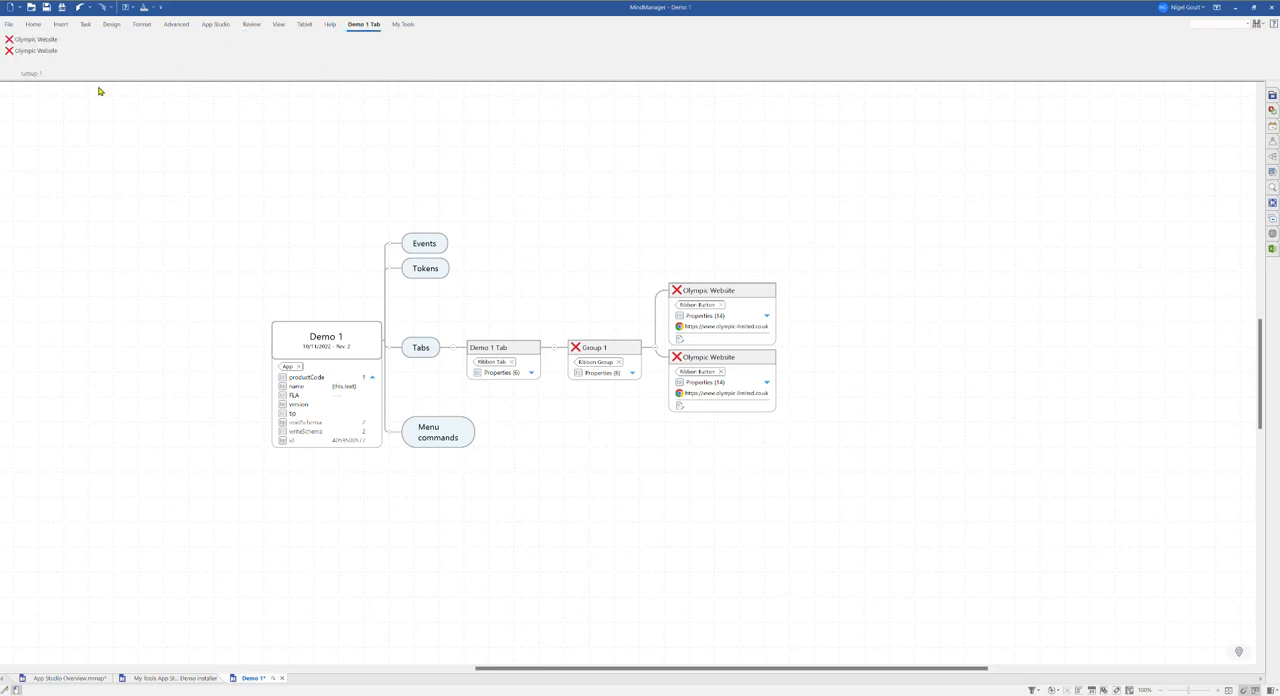
{"action": "left_click", "coordinate": [45, 44]}
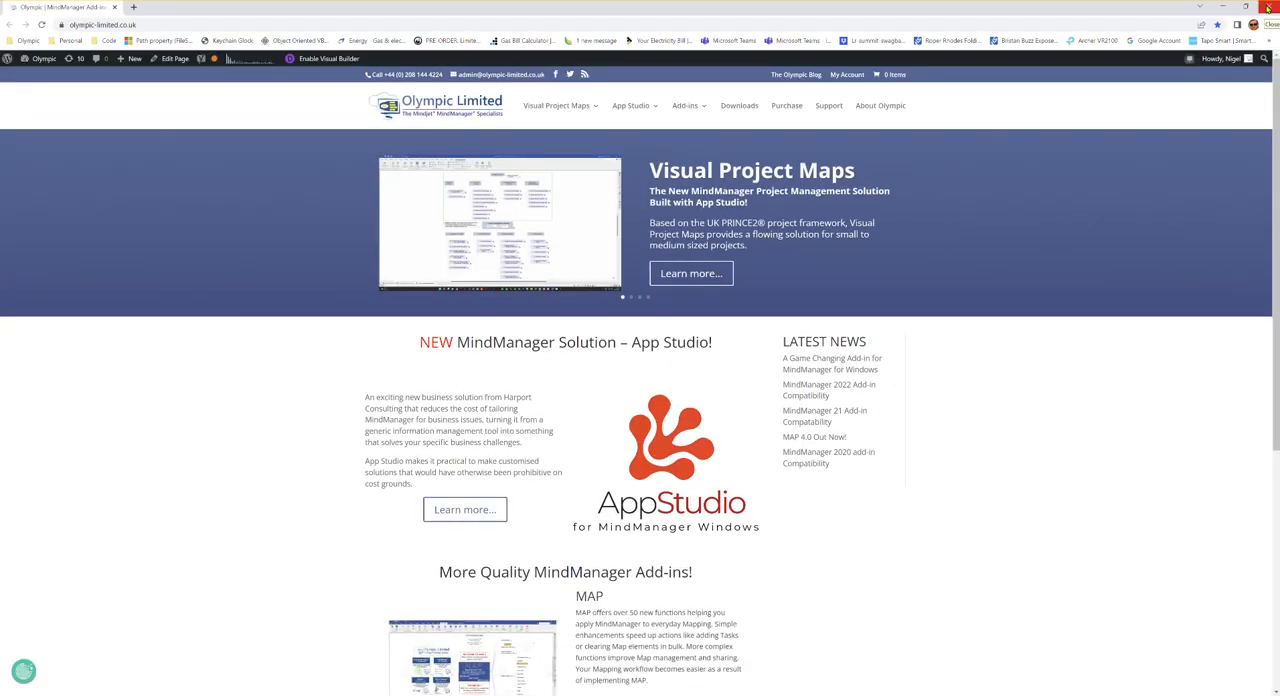
{"action": "left_click", "coordinate": [1268, 7]}
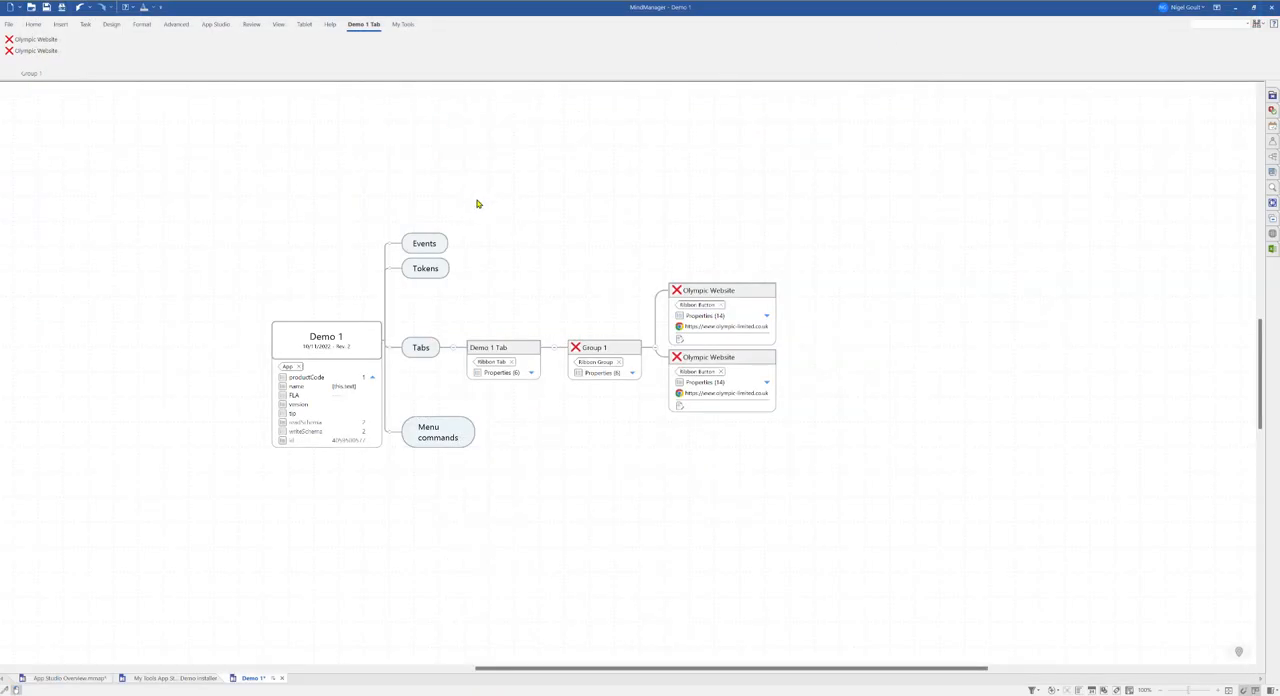
{"action": "left_click_drag", "start_coordinate": [494, 220], "coordinate": [522, 242]}
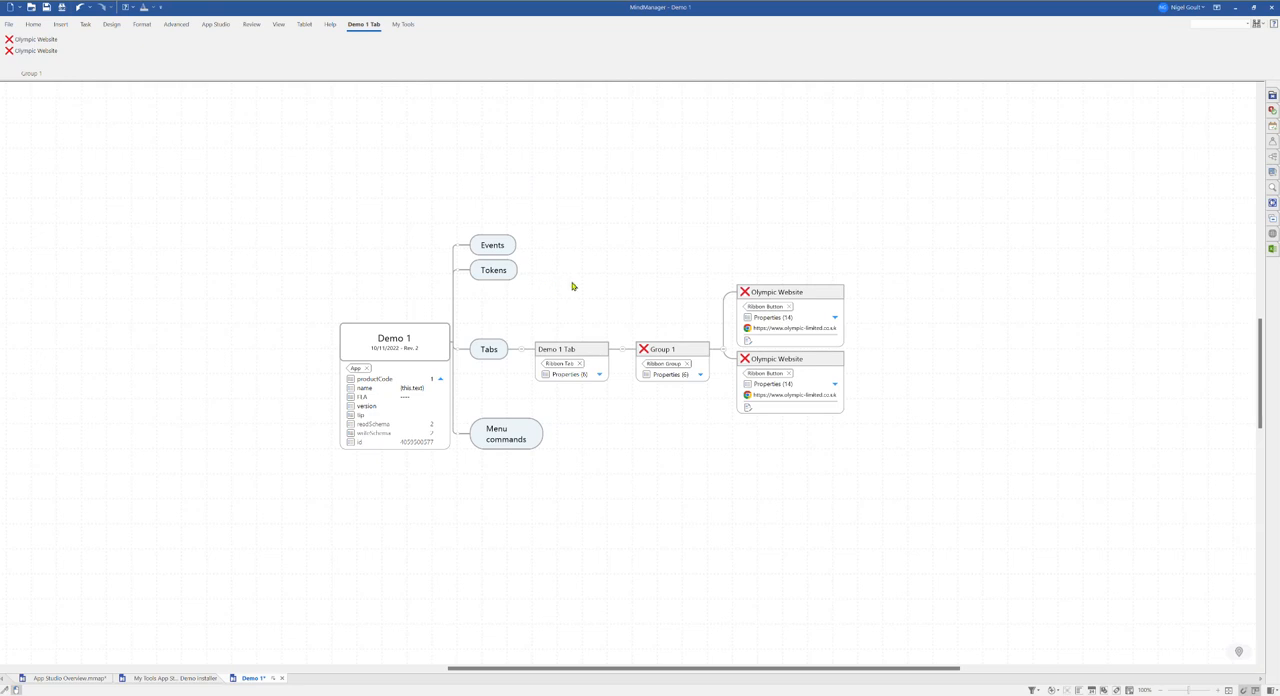
{"action": "left_click", "coordinate": [62, 678]}
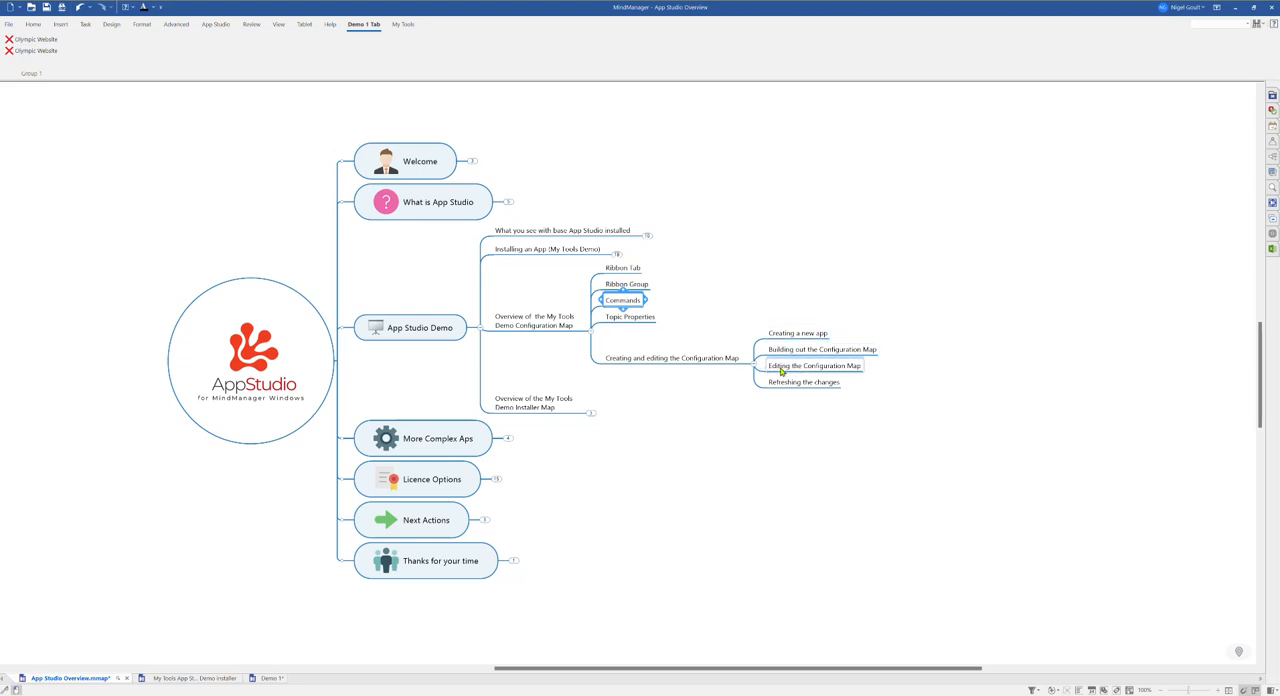
{"action": "left_click", "coordinate": [256, 680]}
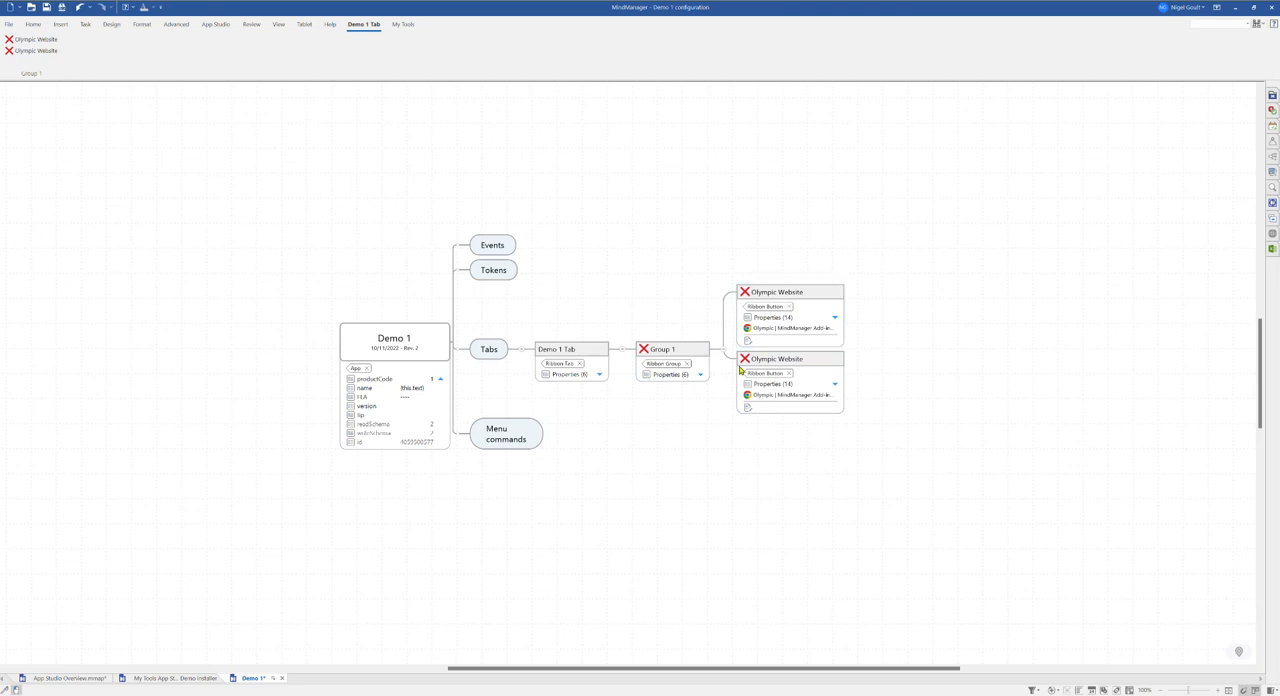
Step: Copy the second Olympic Website button and paste another copy under Group 1
{"action": "left_click", "coordinate": [812, 363]}
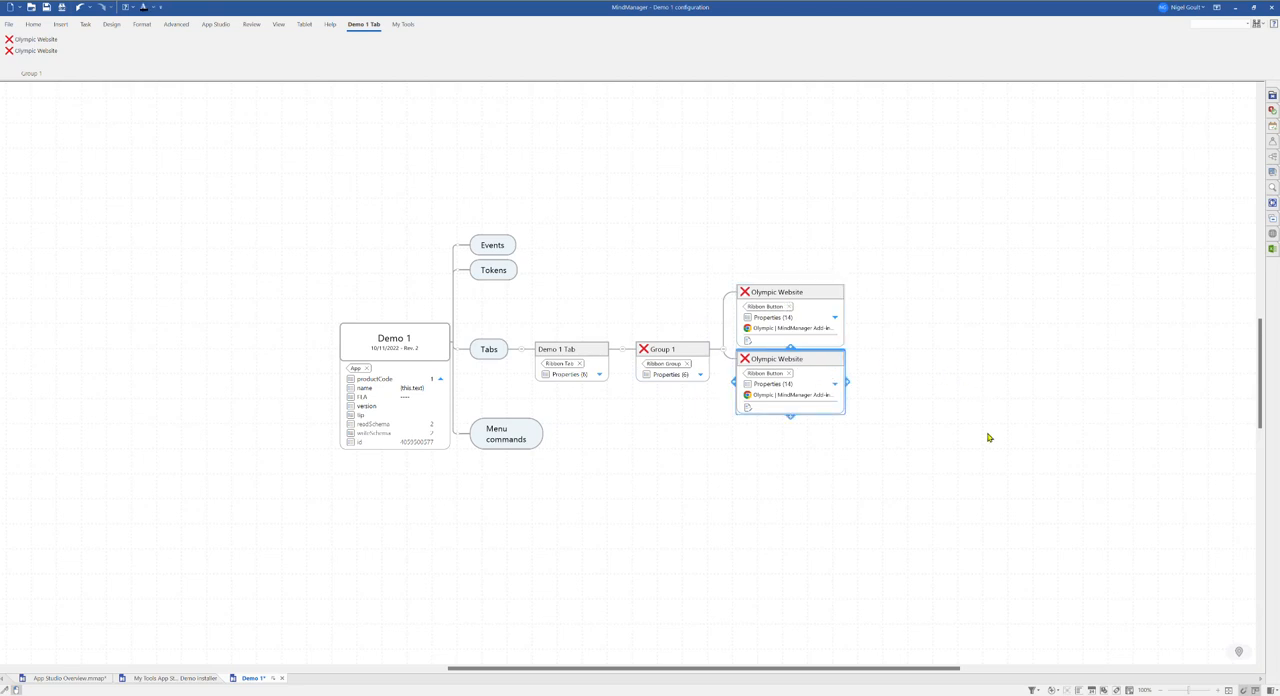
{"action": "left_click", "coordinate": [660, 349]}
{"action": "key", "text": "ctrl+v"}
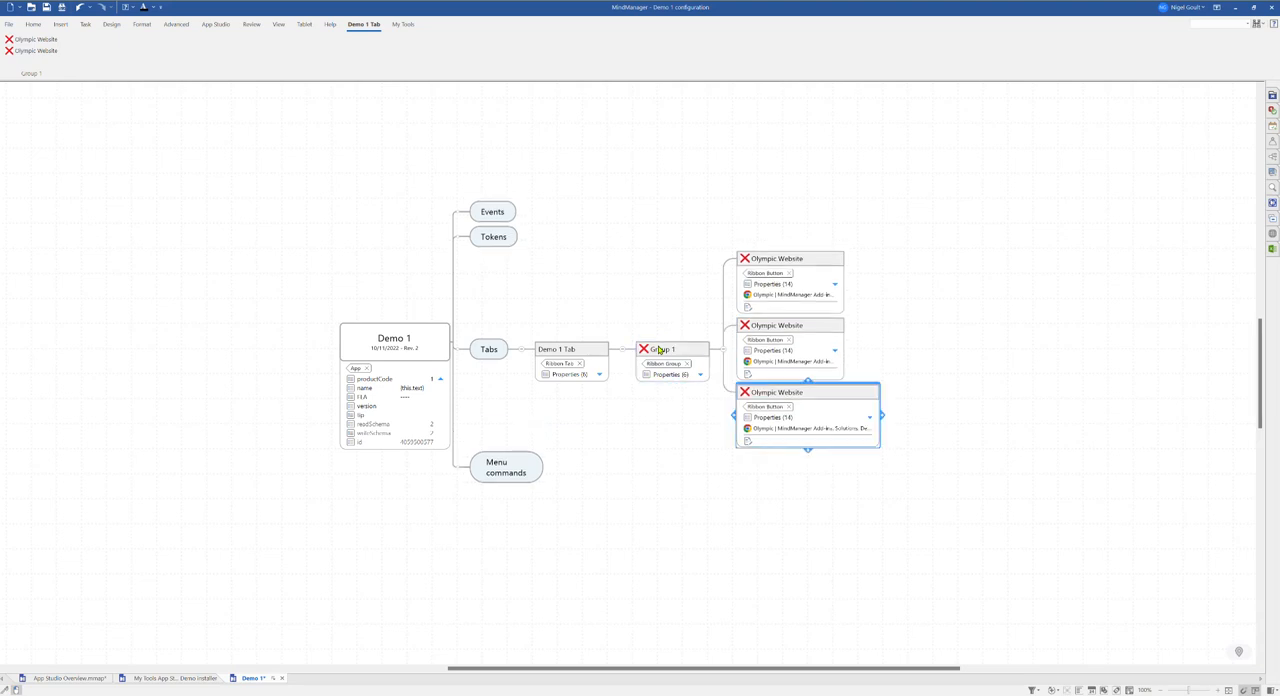
Step: Rebuild the app configuration and check the three Olympic Website buttons on the Demo 1 Tab ribbon
{"action": "left_click", "coordinate": [899, 362]}
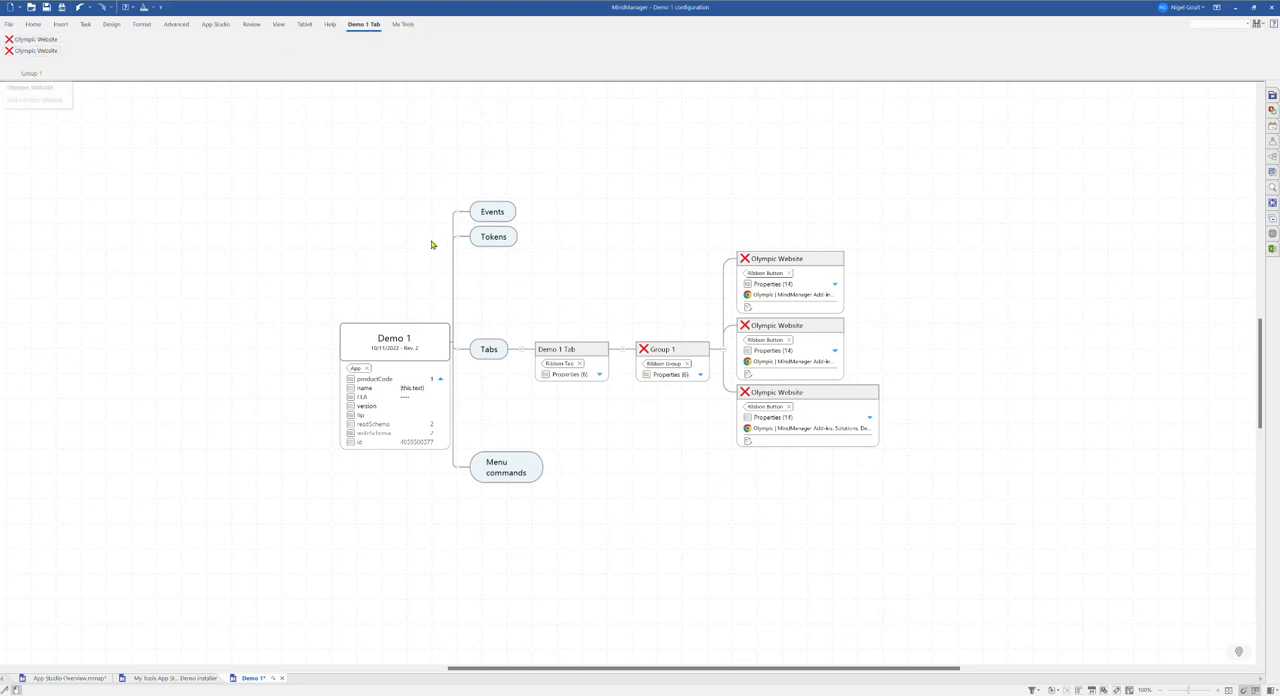
{"action": "left_click", "coordinate": [215, 24]}
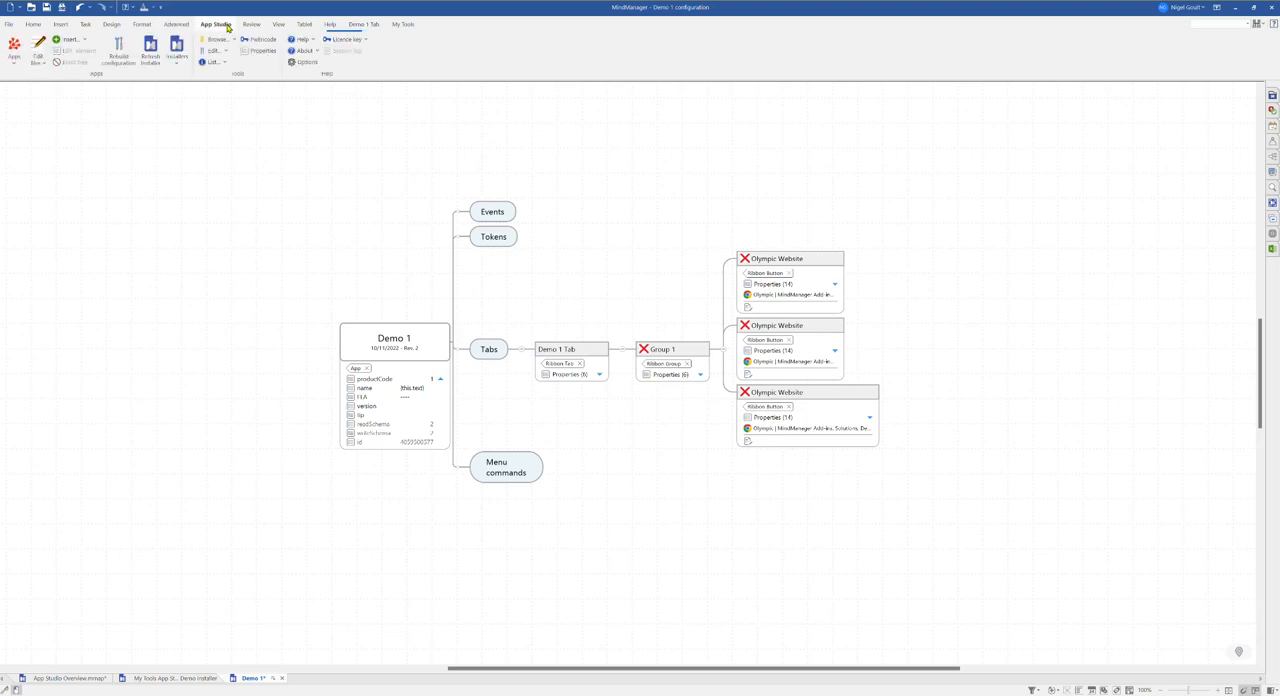
{"action": "left_click", "coordinate": [118, 53]}
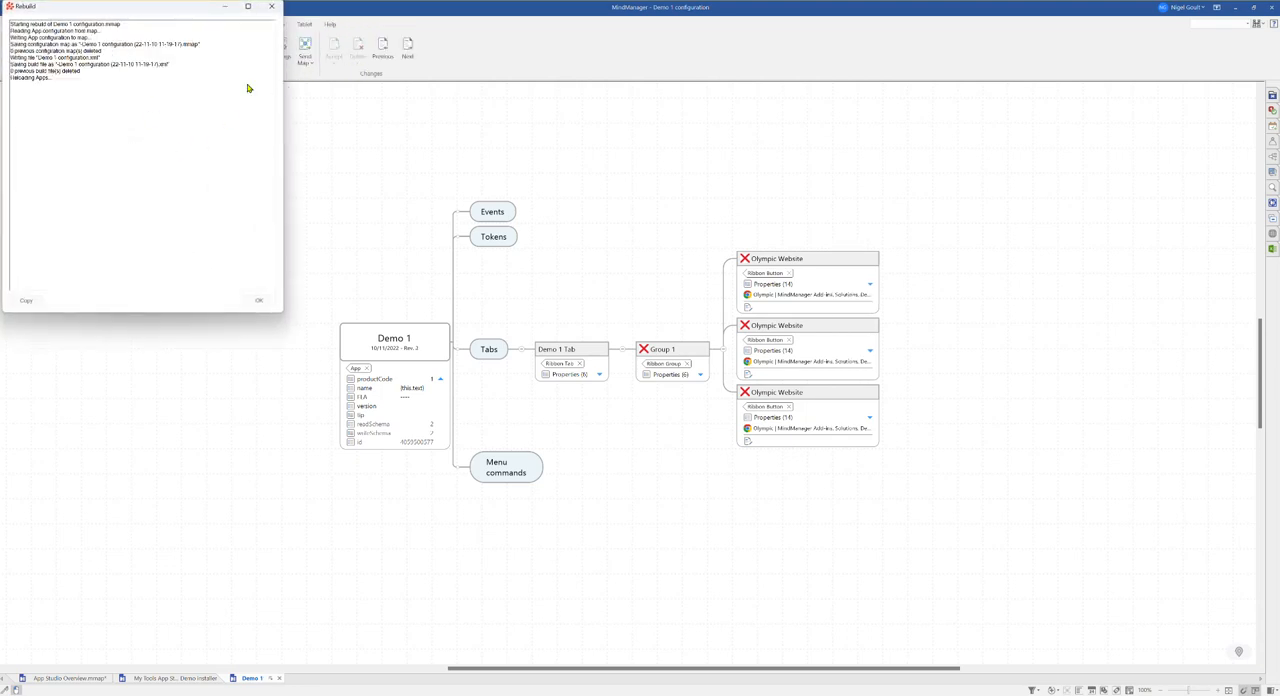
{"action": "left_click", "coordinate": [258, 300]}
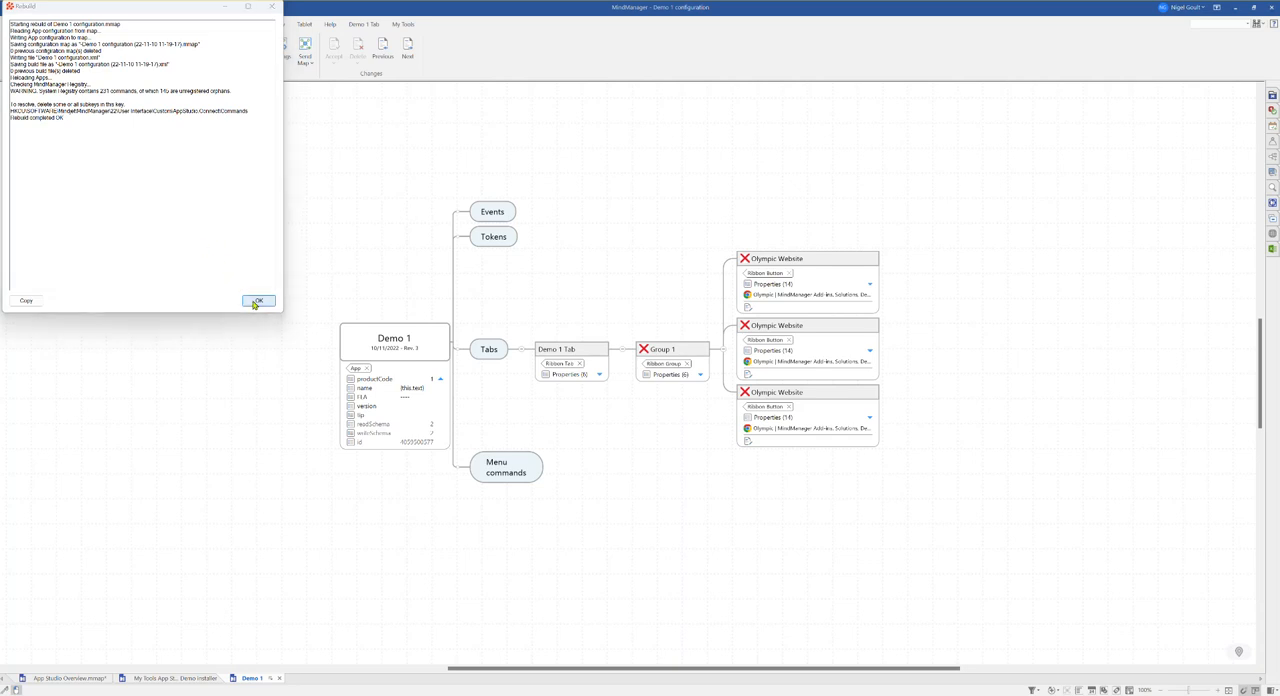
{"action": "left_click", "coordinate": [363, 25]}
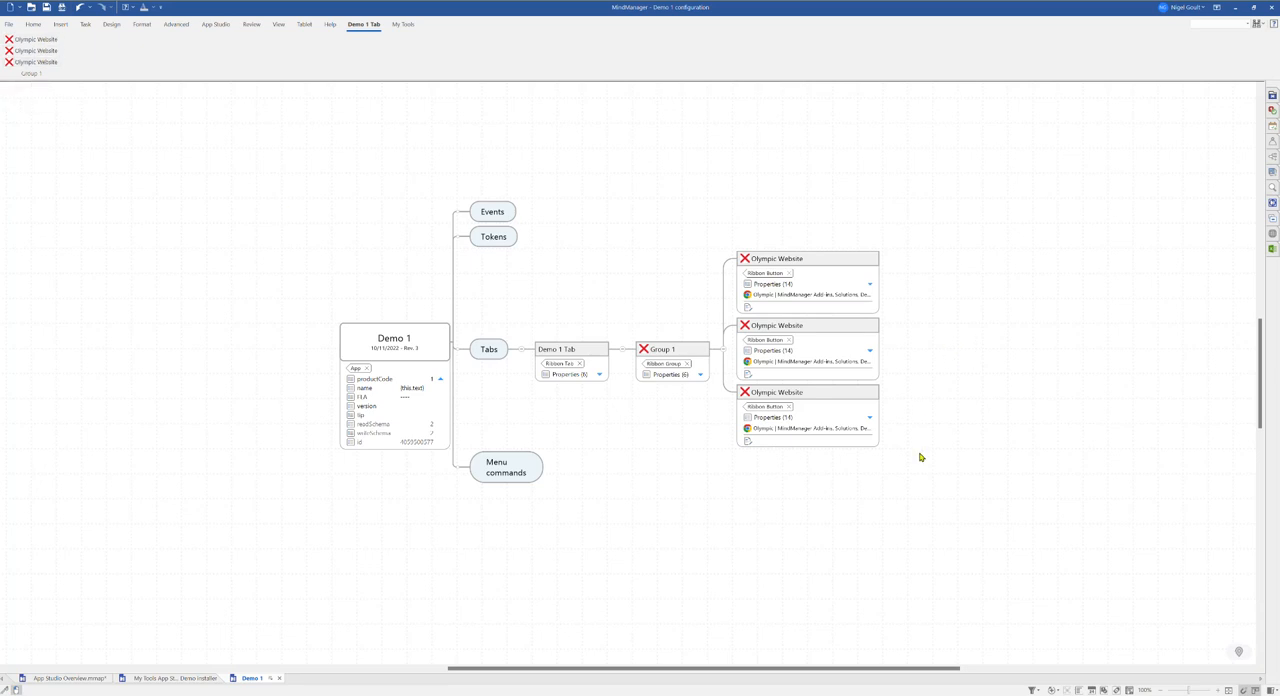
Step: Select the second and third Olympic Website buttons and toggle Block tree on them to exclude them from the build
{"action": "left_click_drag", "start_coordinate": [920, 457], "coordinate": [842, 346]}
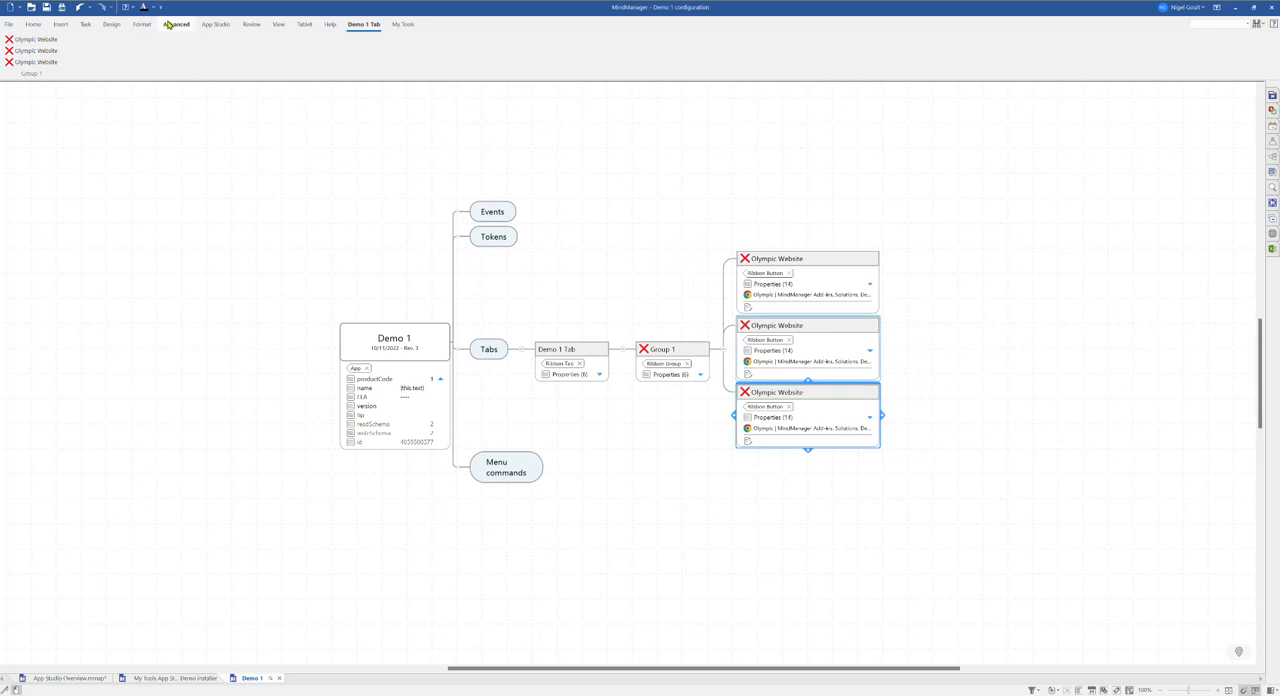
{"action": "left_click", "coordinate": [215, 24]}
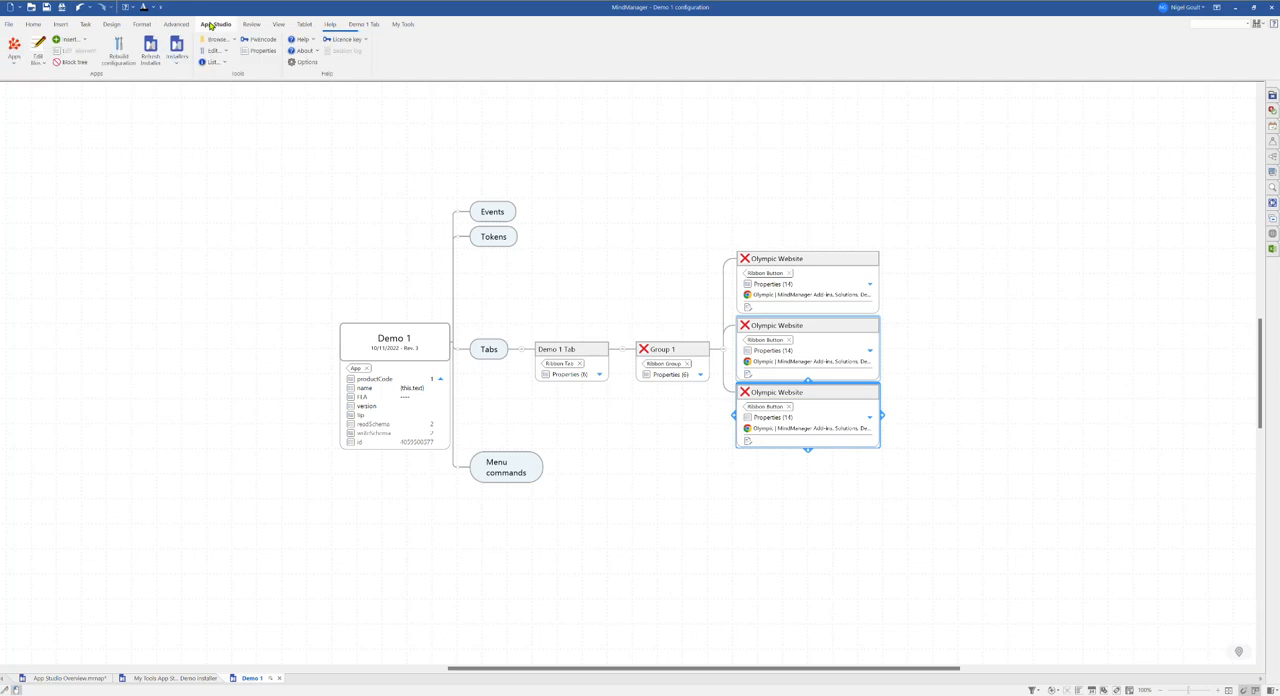
{"action": "left_click", "coordinate": [67, 62]}
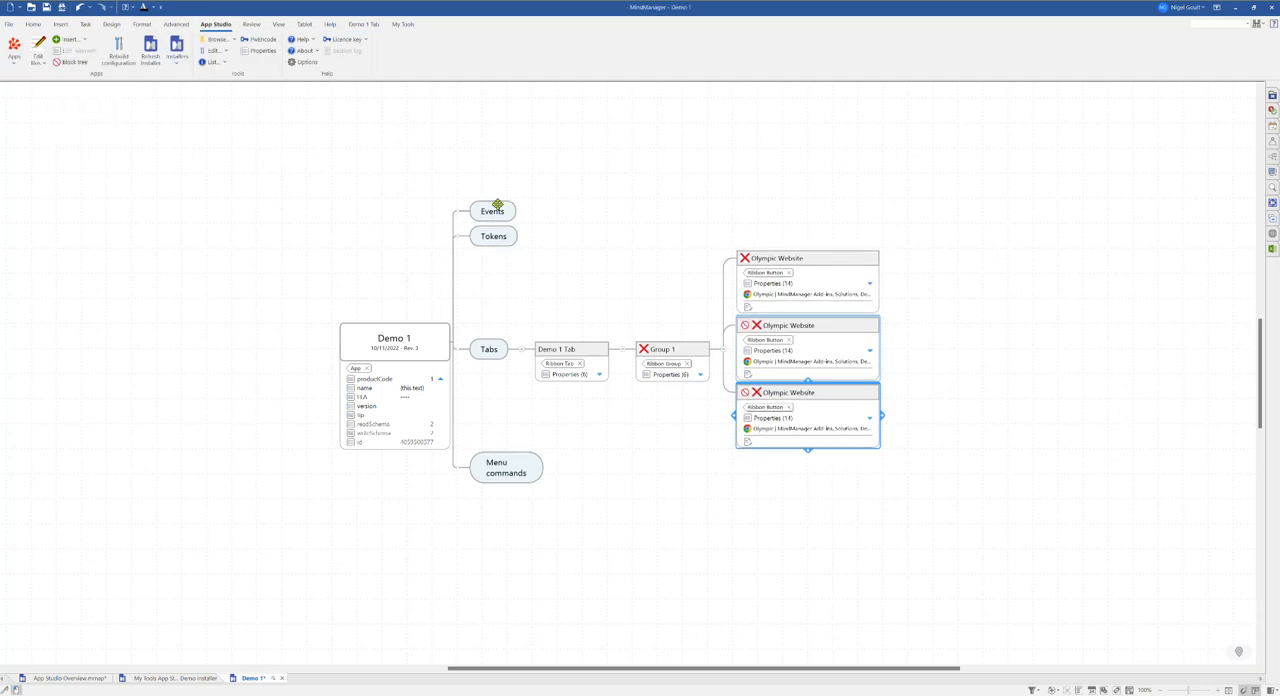
{"action": "left_click", "coordinate": [645, 221]}
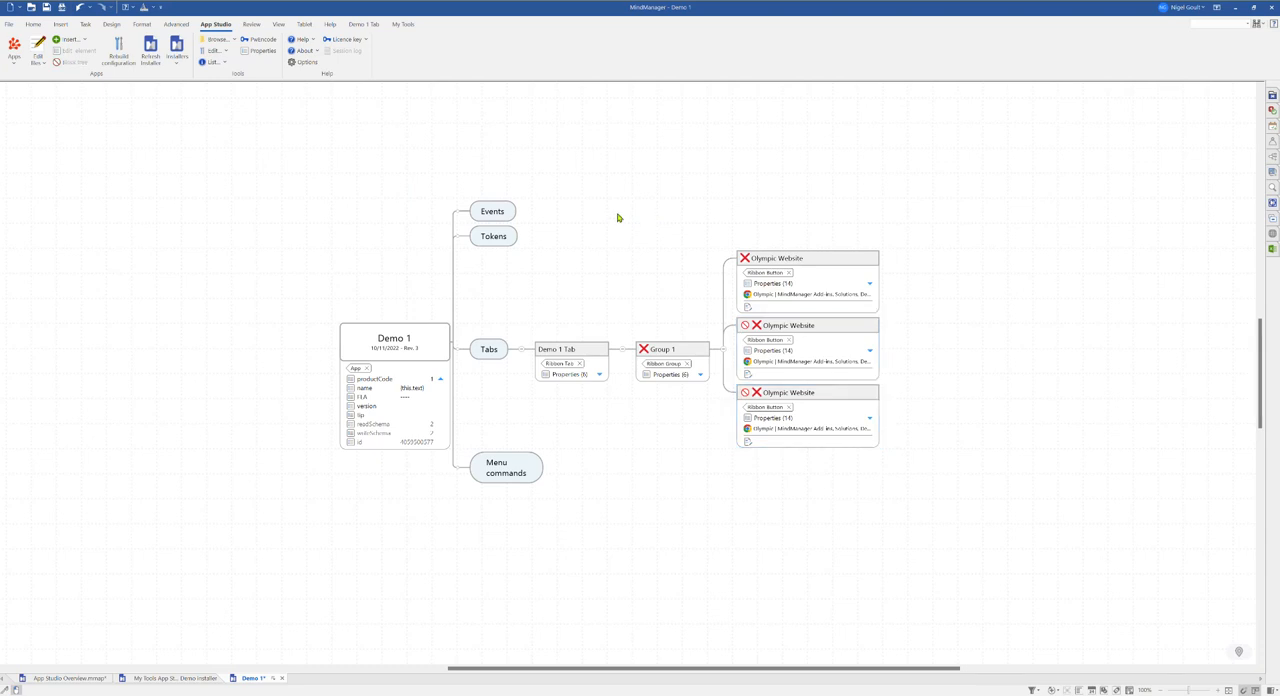
Step: Rebuild the configuration again, close the rebuild log and view the Demo 1 Tab ribbon
{"action": "left_click", "coordinate": [120, 52]}
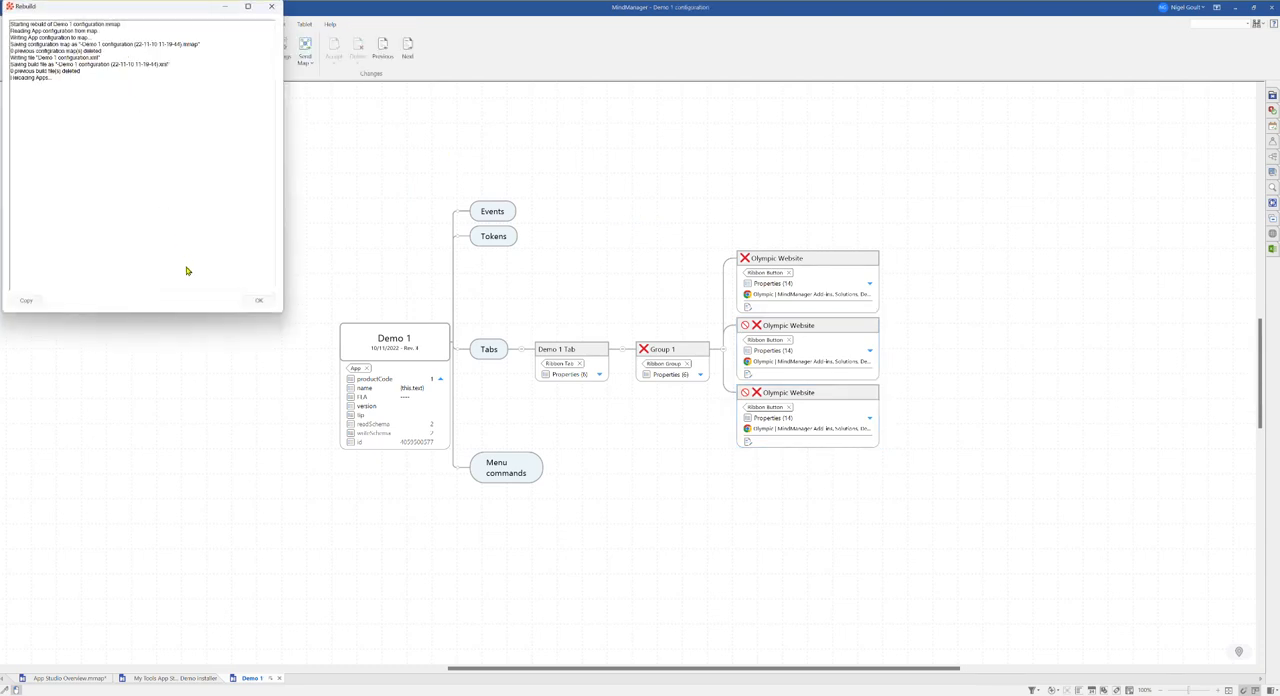
{"action": "left_click", "coordinate": [258, 300]}
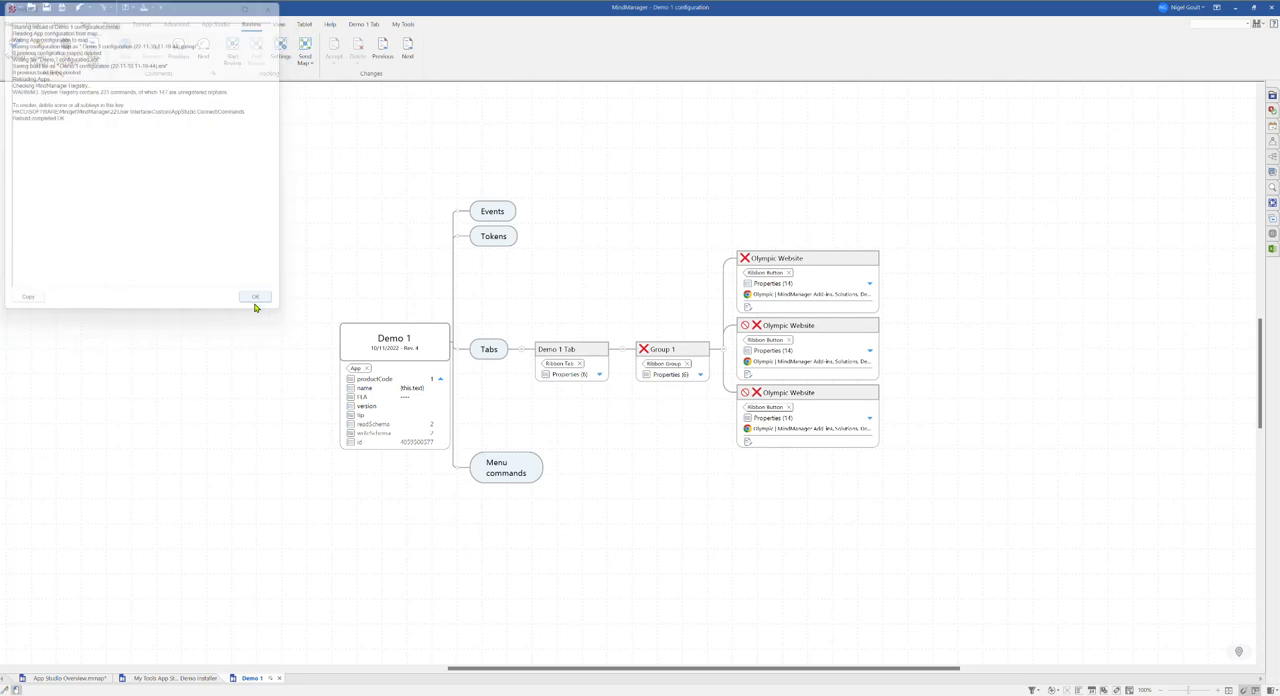
{"action": "left_click", "coordinate": [364, 24]}
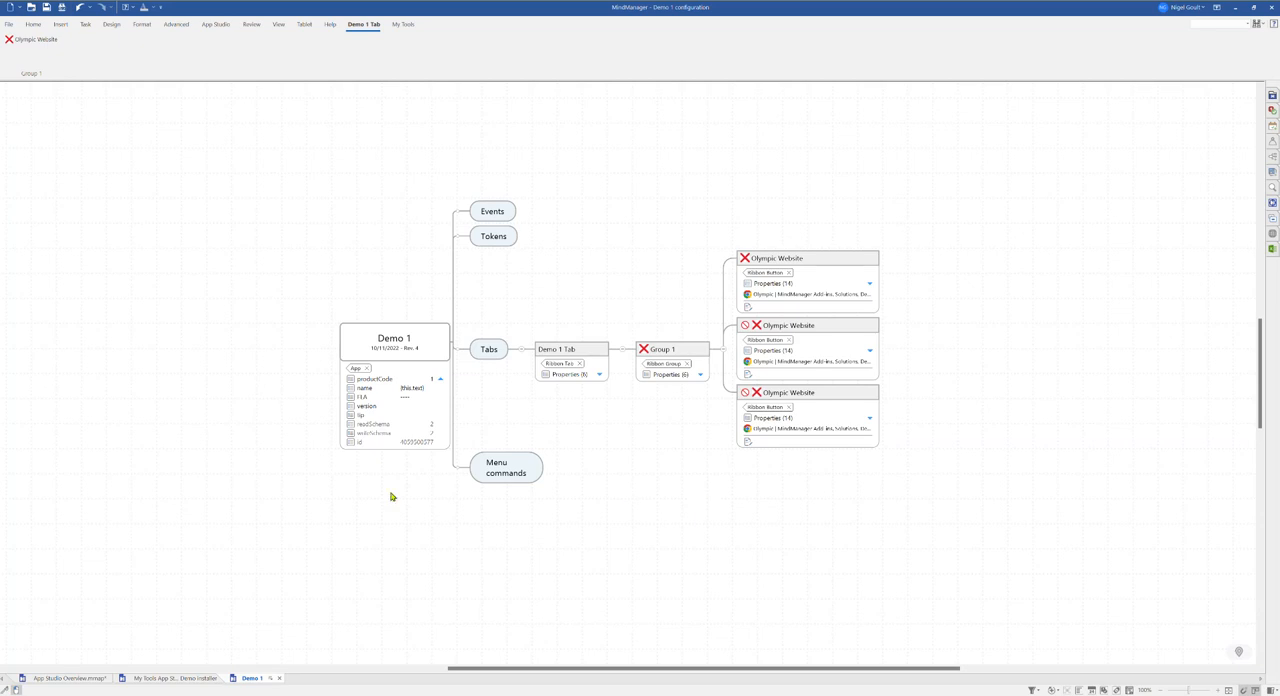
Step: In the App Studio Overview map, expand the Installing an App branches and open the My Tools App Studio Demo installer map
{"action": "left_click", "coordinate": [62, 678]}
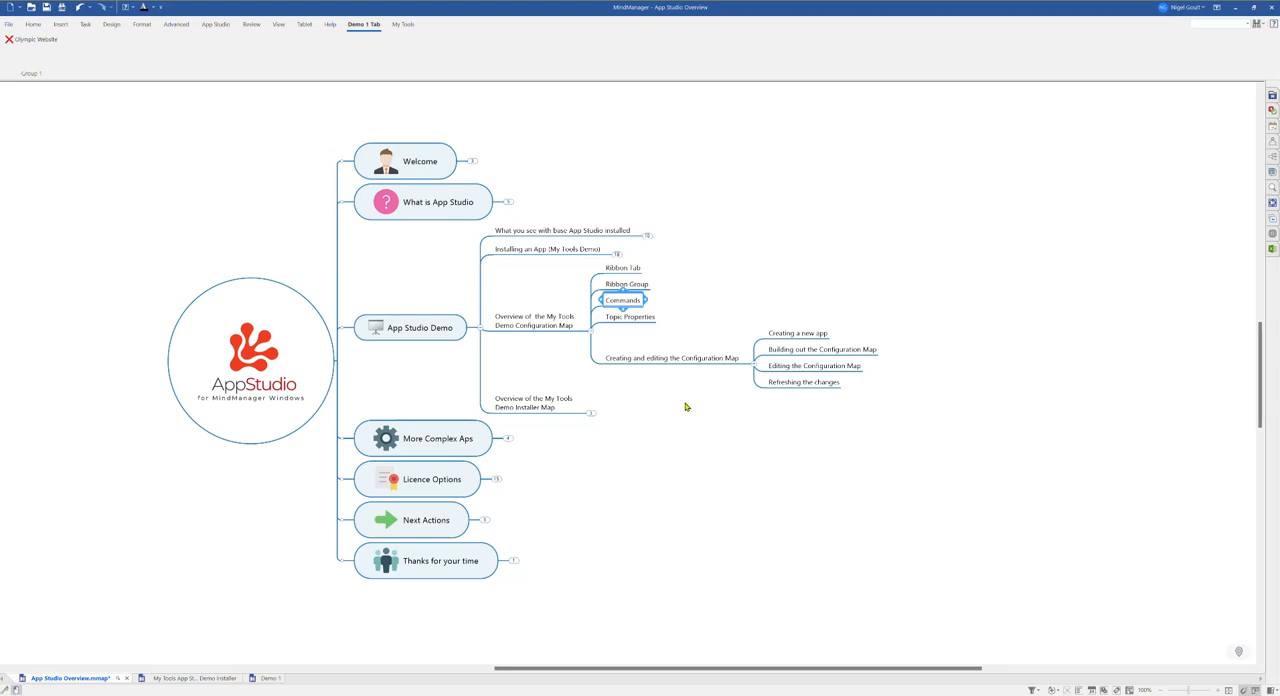
{"action": "left_click", "coordinate": [754, 363]}
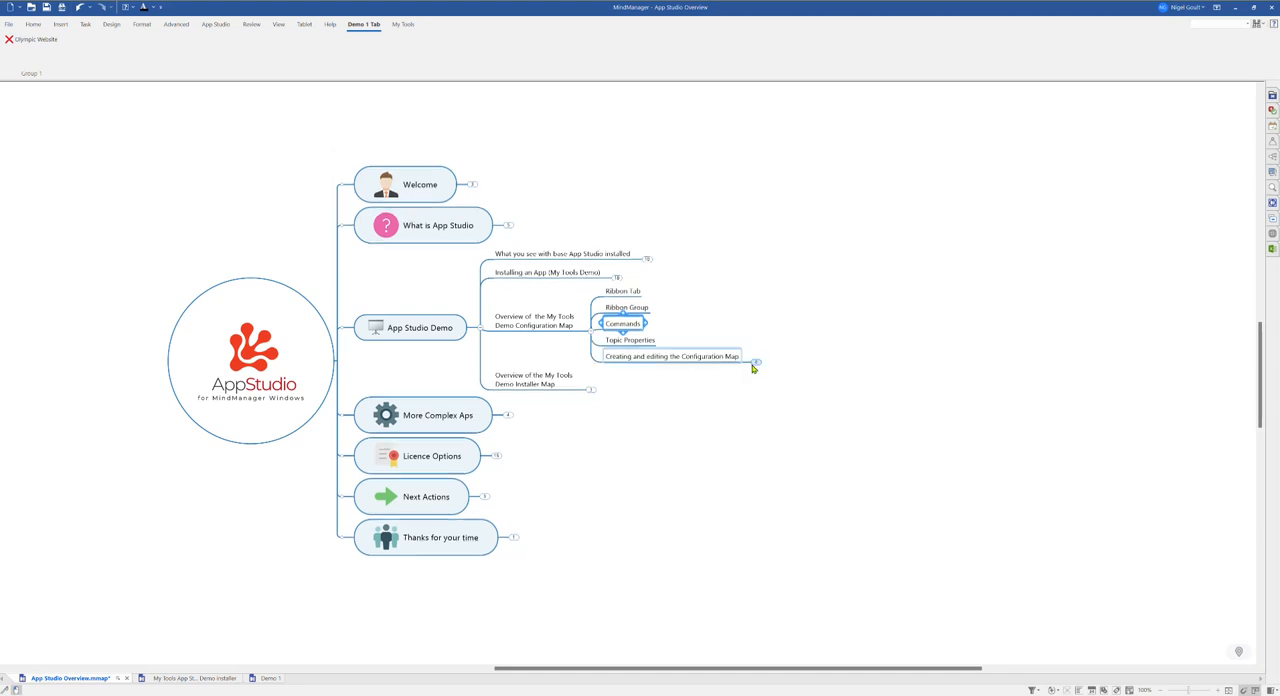
{"action": "left_click", "coordinate": [594, 334]}
{"action": "left_click", "coordinate": [595, 362]}
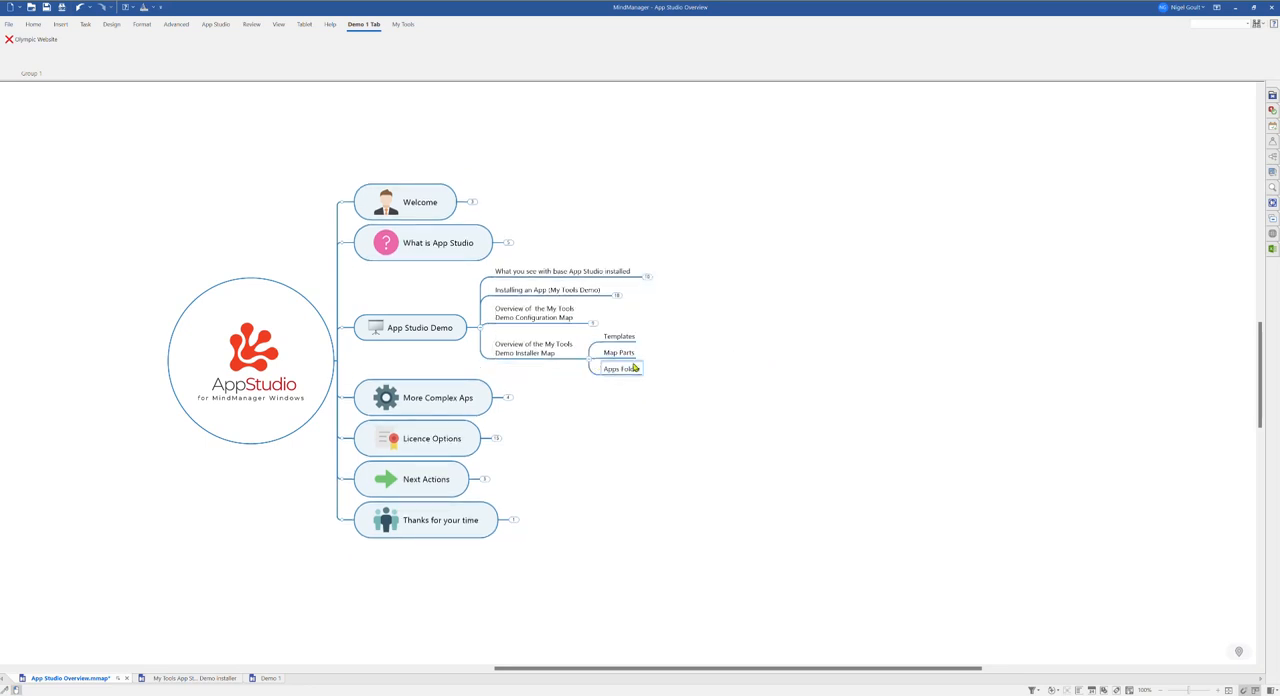
{"action": "left_click", "coordinate": [594, 327]}
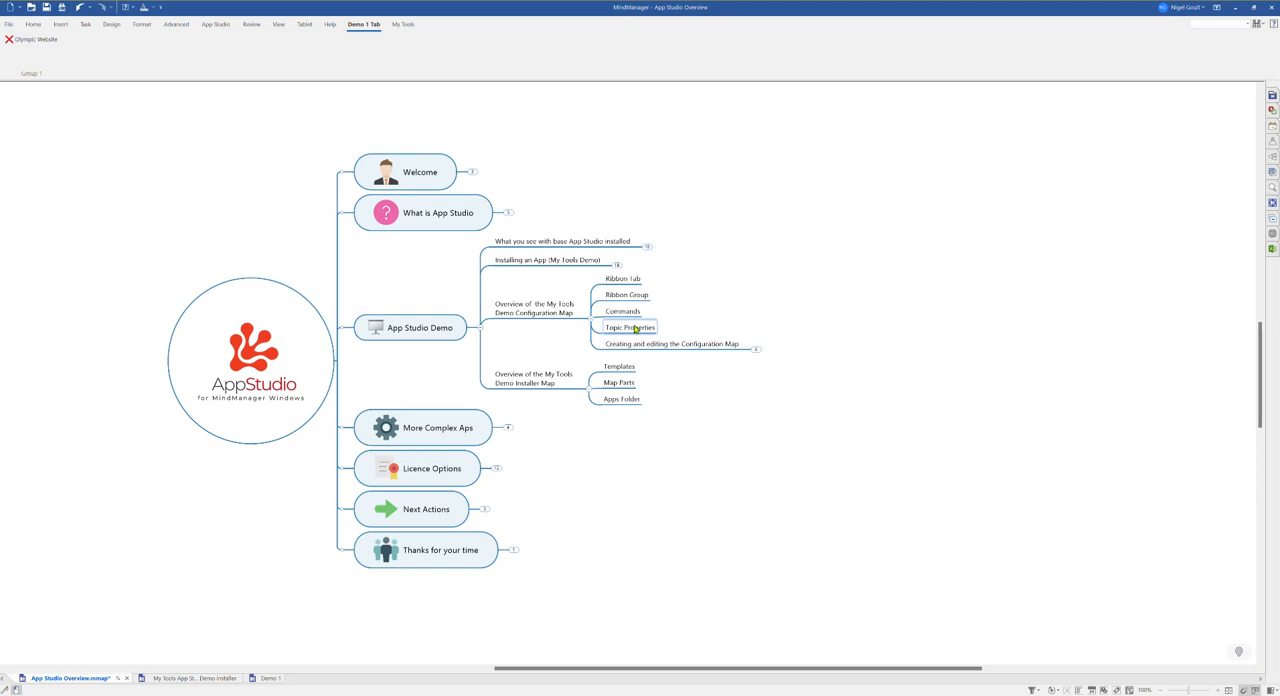
{"action": "left_click", "coordinate": [617, 265]}
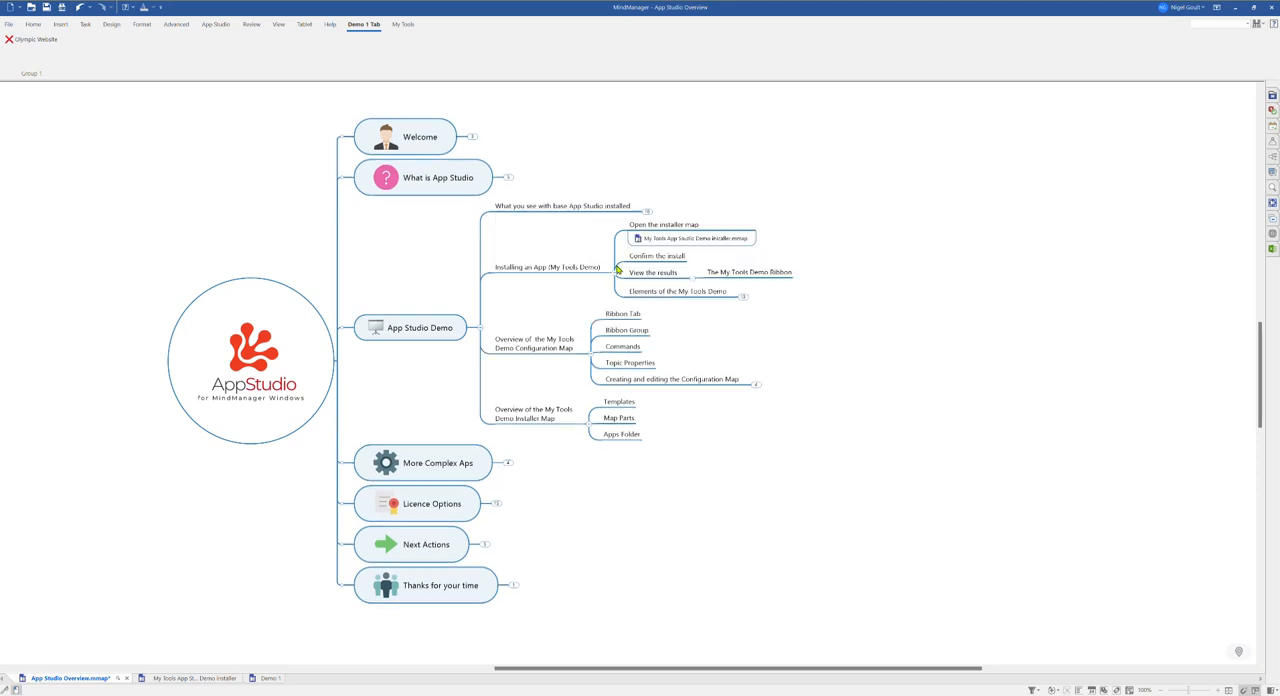
{"action": "left_click", "coordinate": [743, 299]}
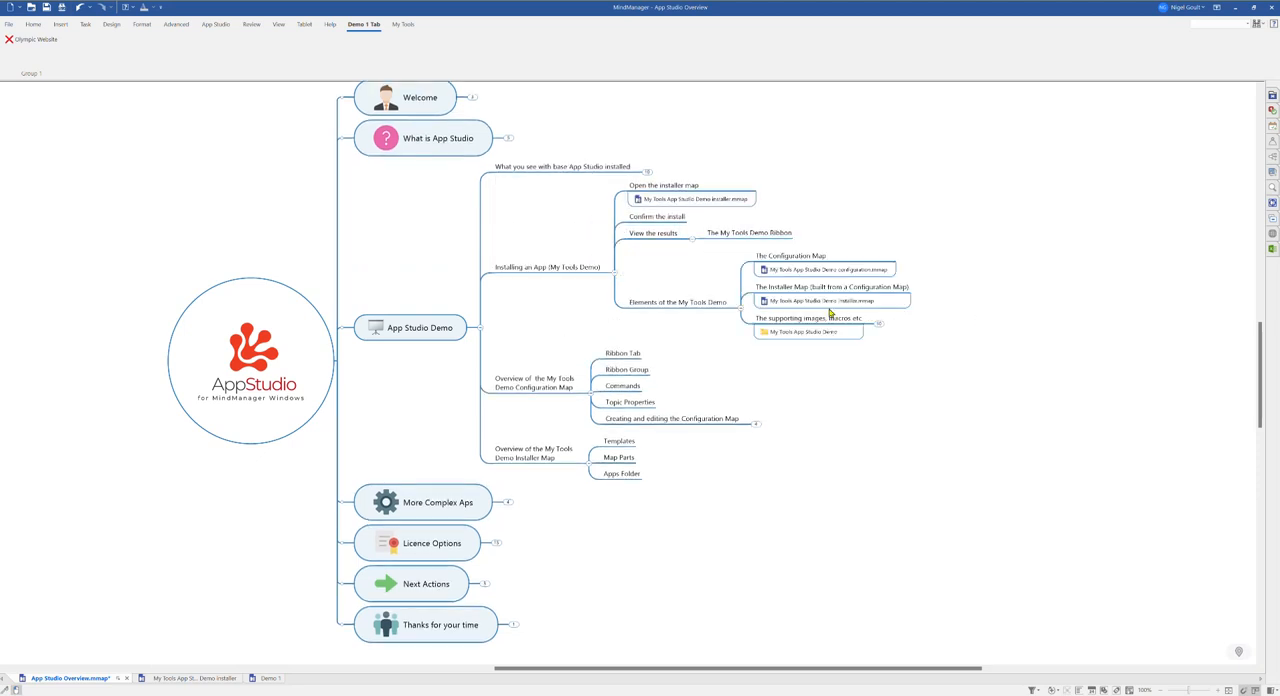
{"action": "mouse_move", "coordinate": [799, 302]}
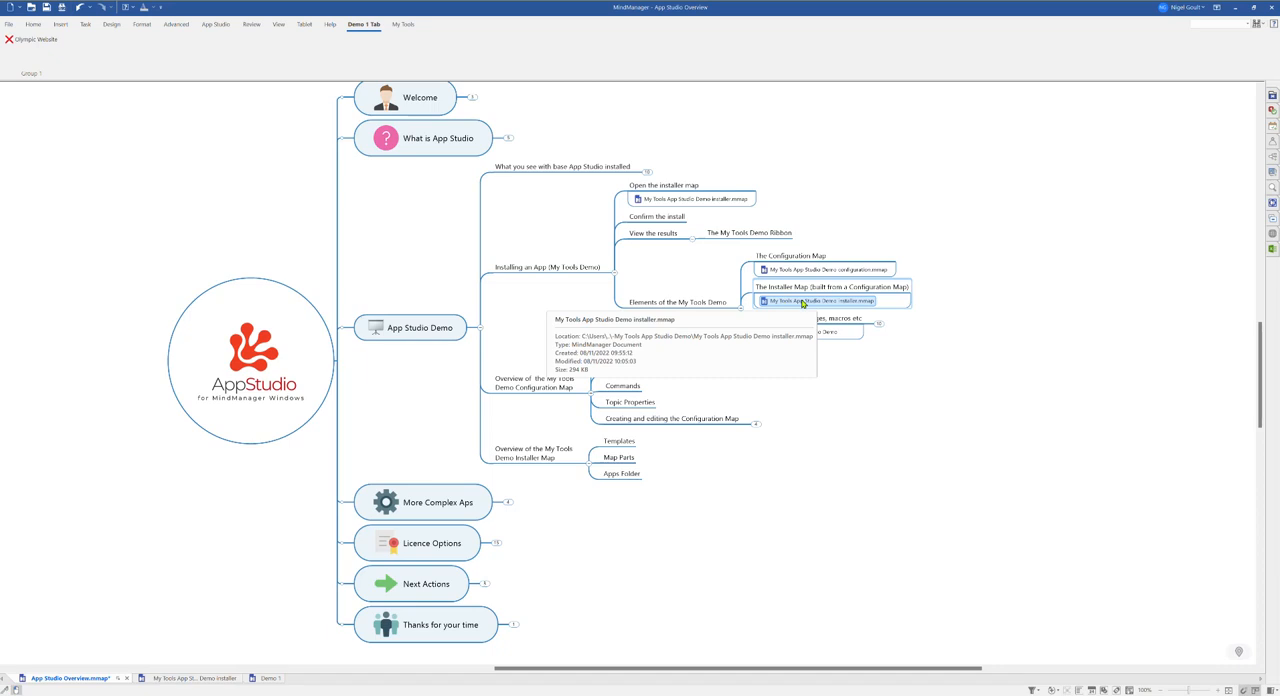
{"action": "left_click", "coordinate": [802, 302]}
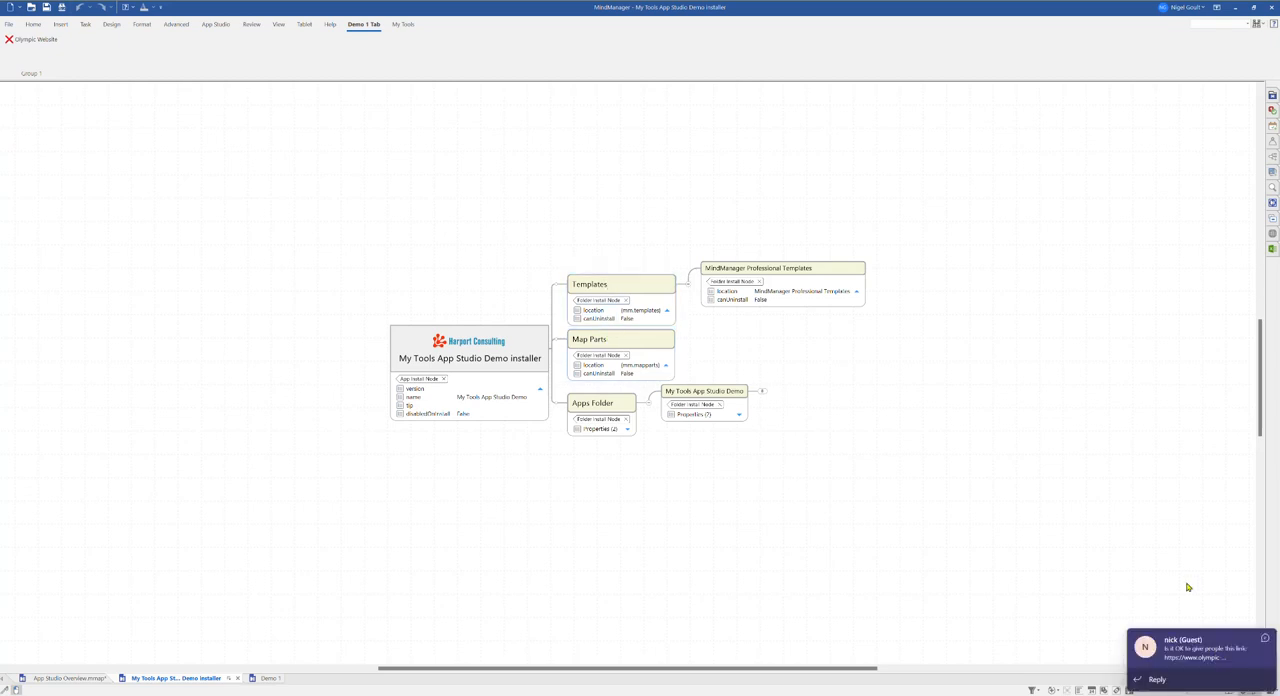
Step: Expand the My Tools App Studio Demo folder node in the installer map to review its files, then collapse it
{"action": "left_click", "coordinate": [1263, 639]}
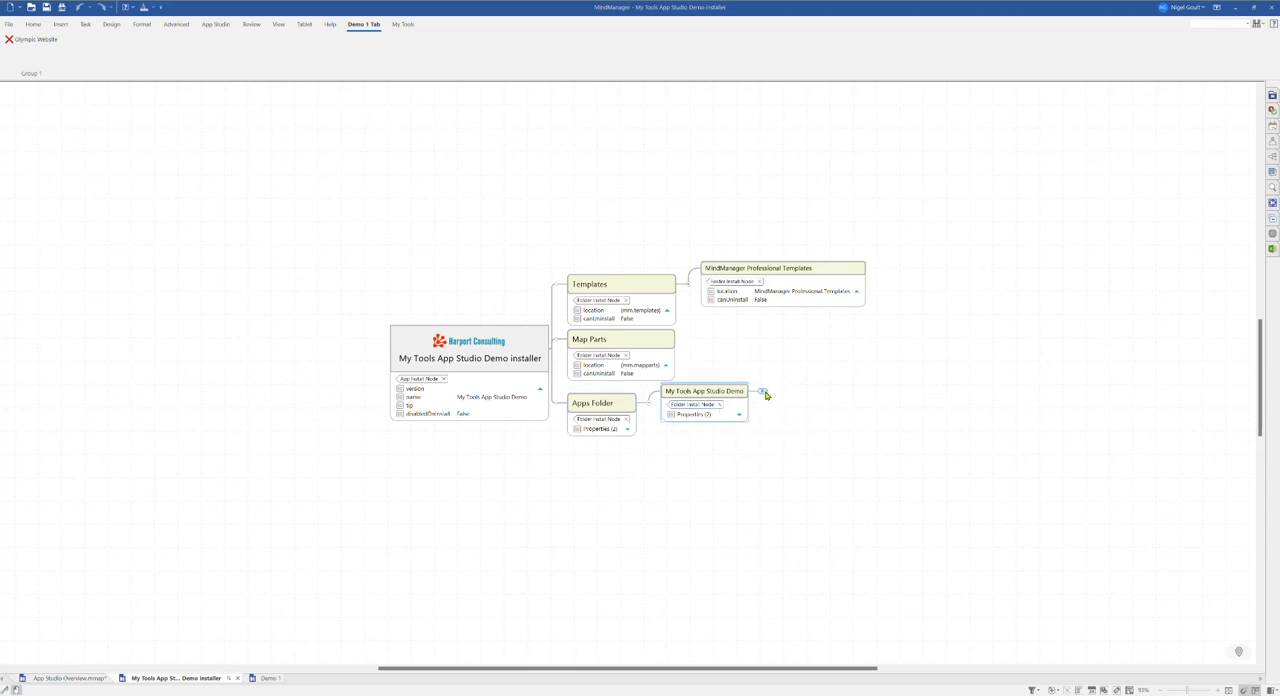
{"action": "left_click", "coordinate": [762, 391]}
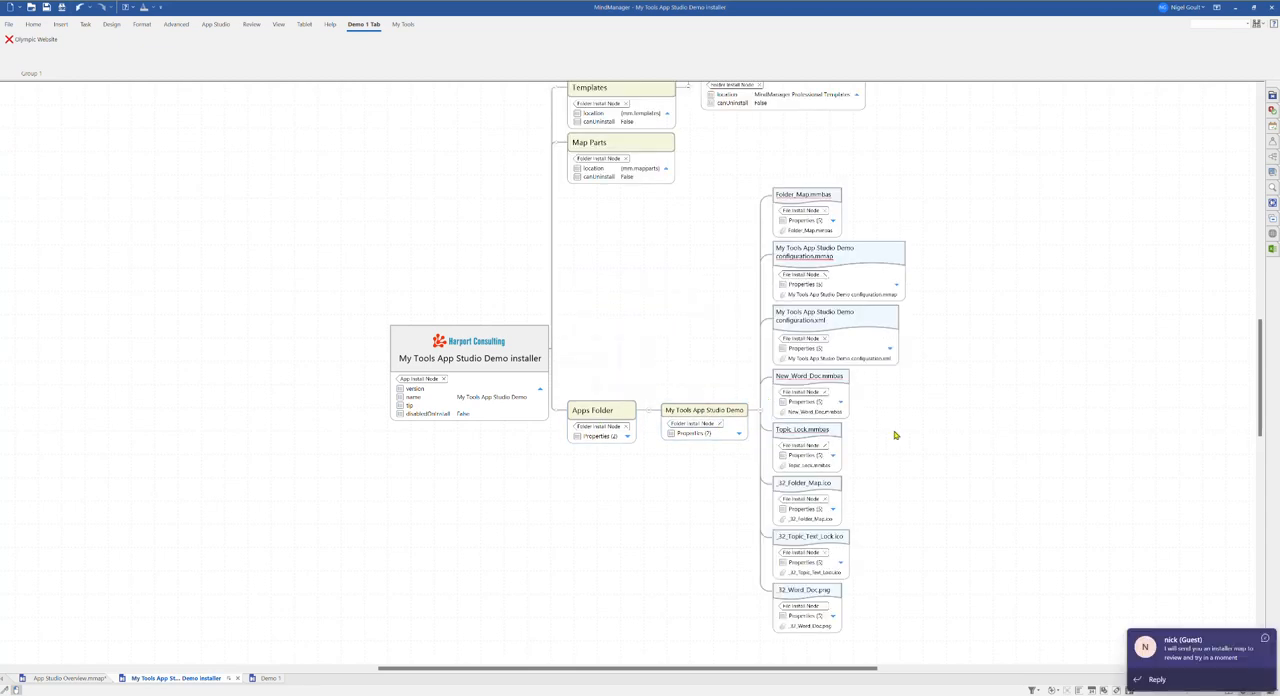
{"action": "left_click", "coordinate": [1265, 638]}
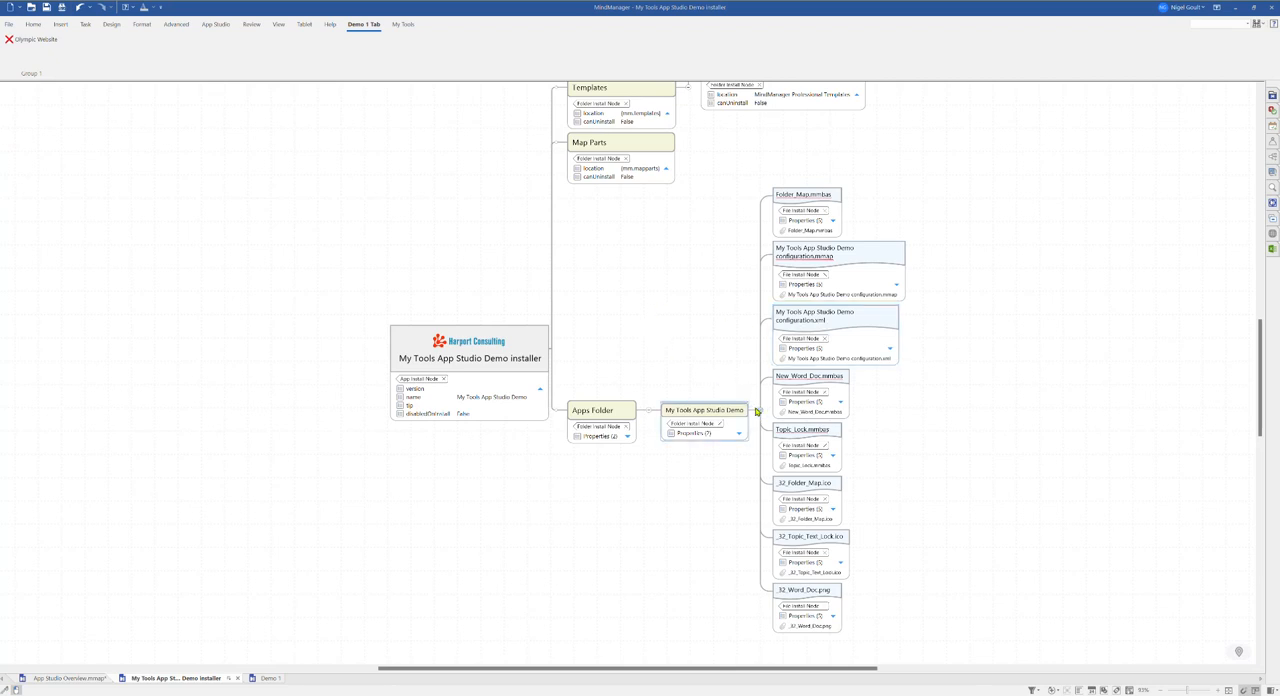
{"action": "left_click_drag", "start_coordinate": [658, 312], "coordinate": [590, 361]}
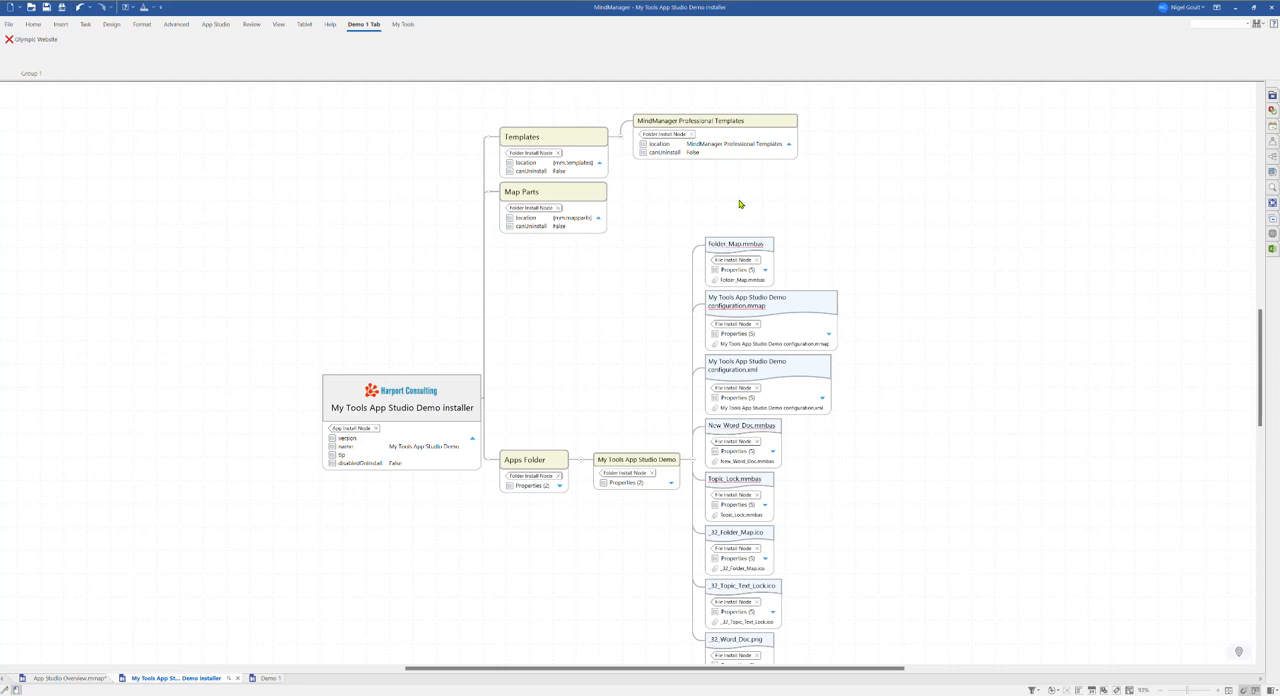
{"action": "left_click", "coordinate": [692, 461]}
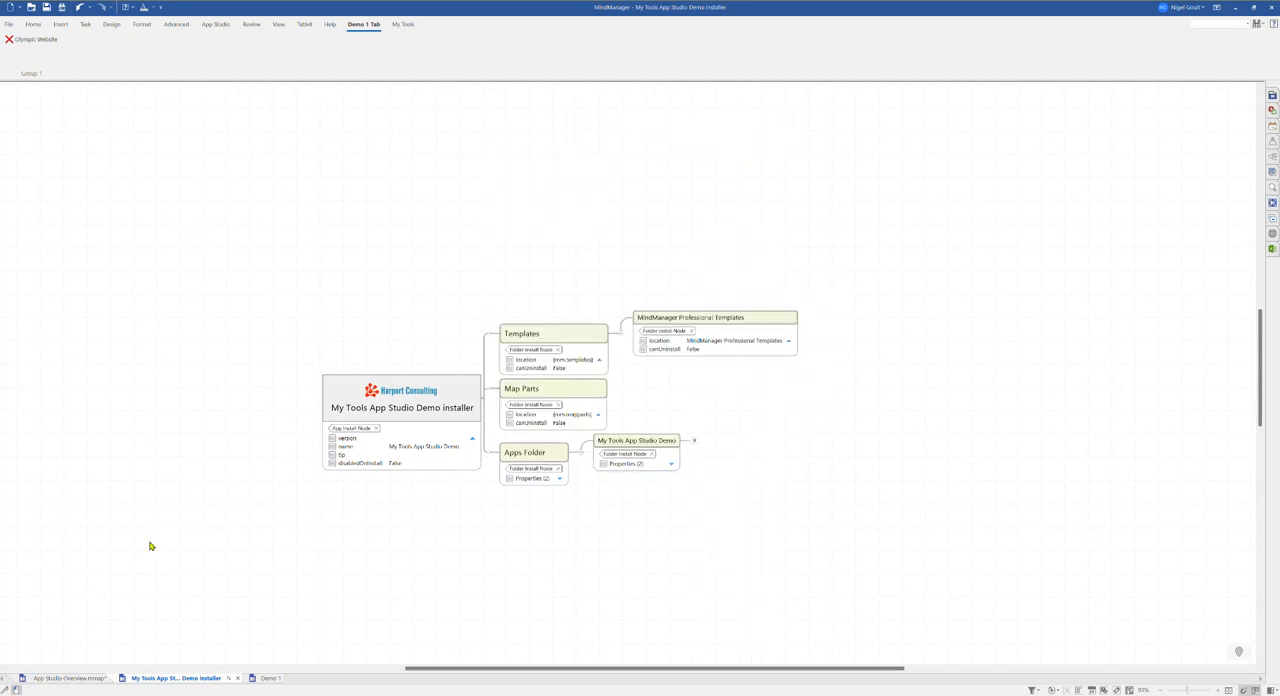
Step: Return to the overview map and open the Visual Project Maps configuration map under More Complex Aps
{"action": "left_click", "coordinate": [68, 678]}
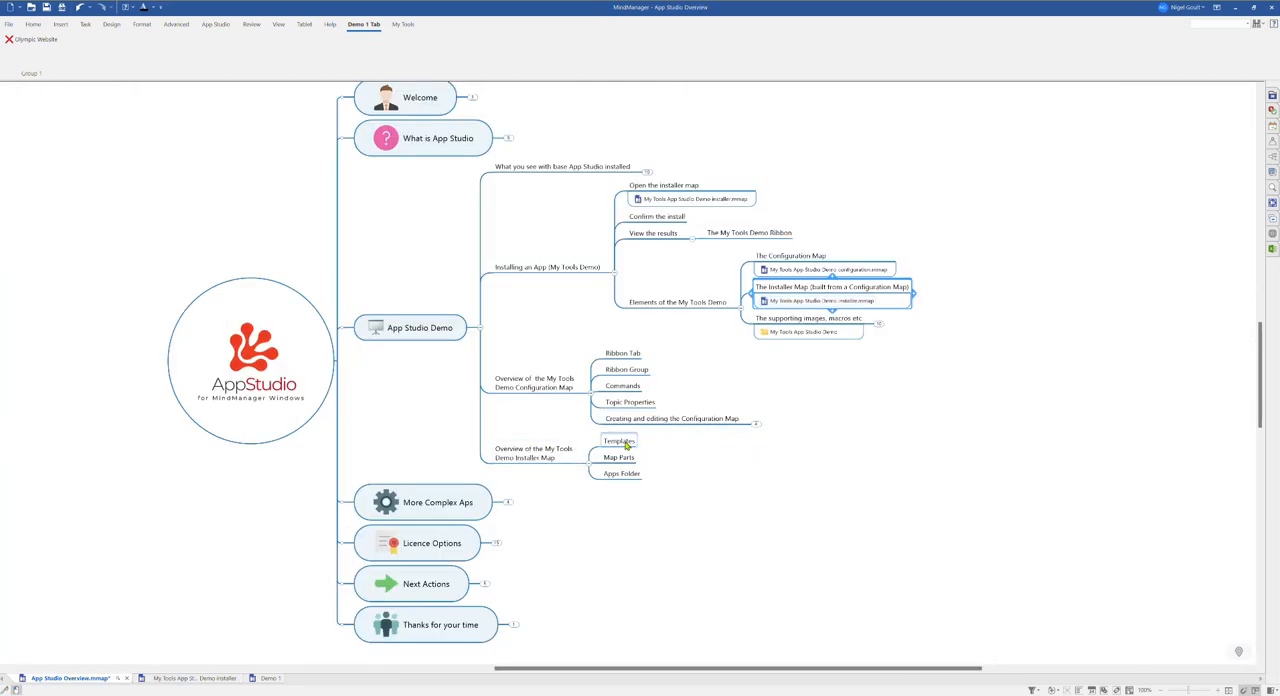
{"action": "left_click", "coordinate": [481, 330]}
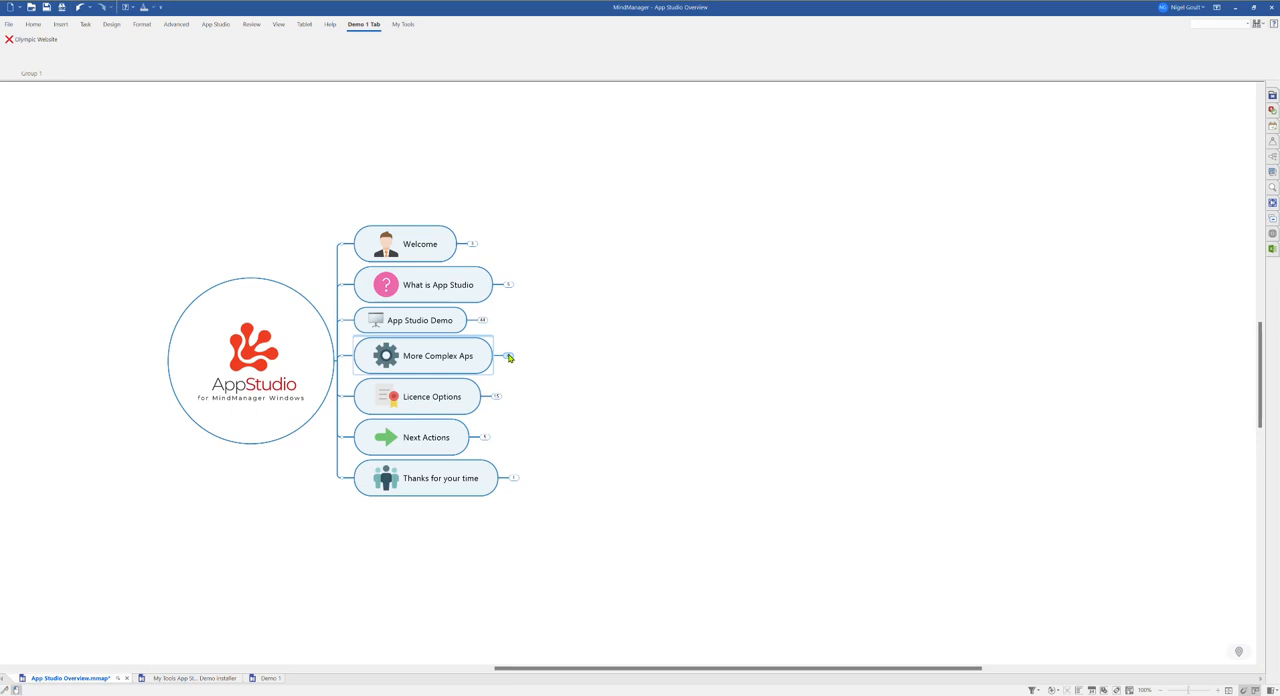
{"action": "left_click", "coordinate": [508, 357]}
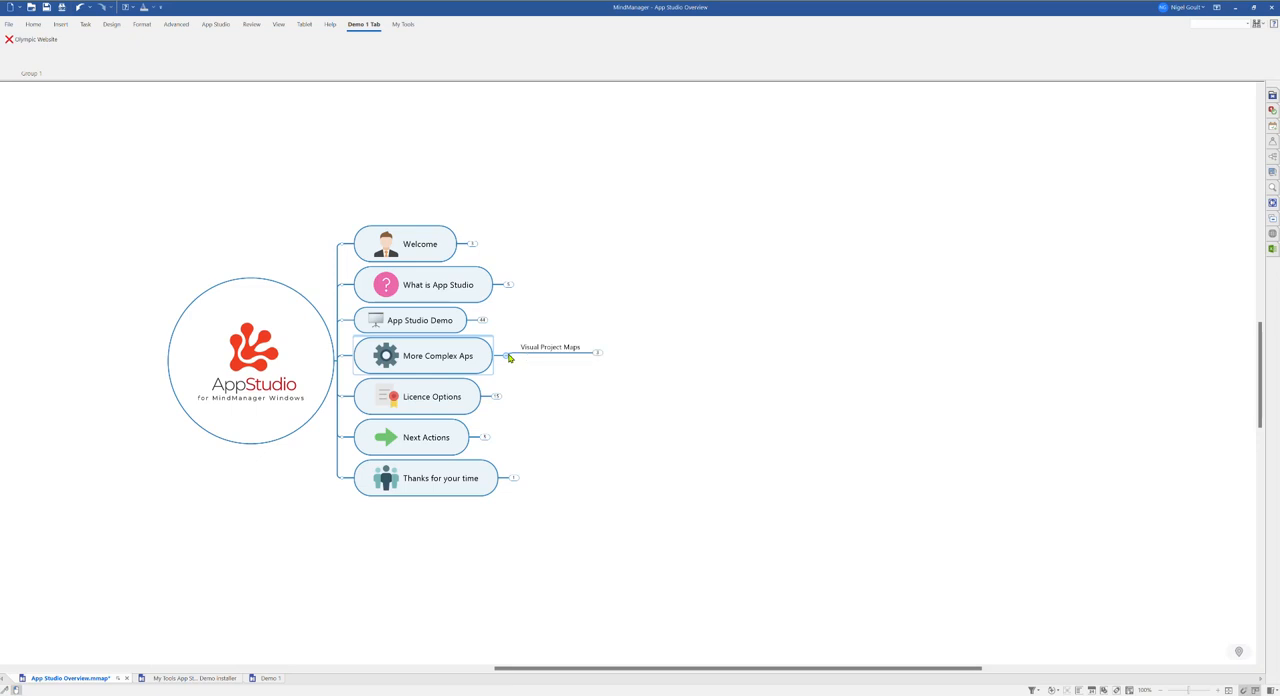
{"action": "left_click", "coordinate": [598, 356]}
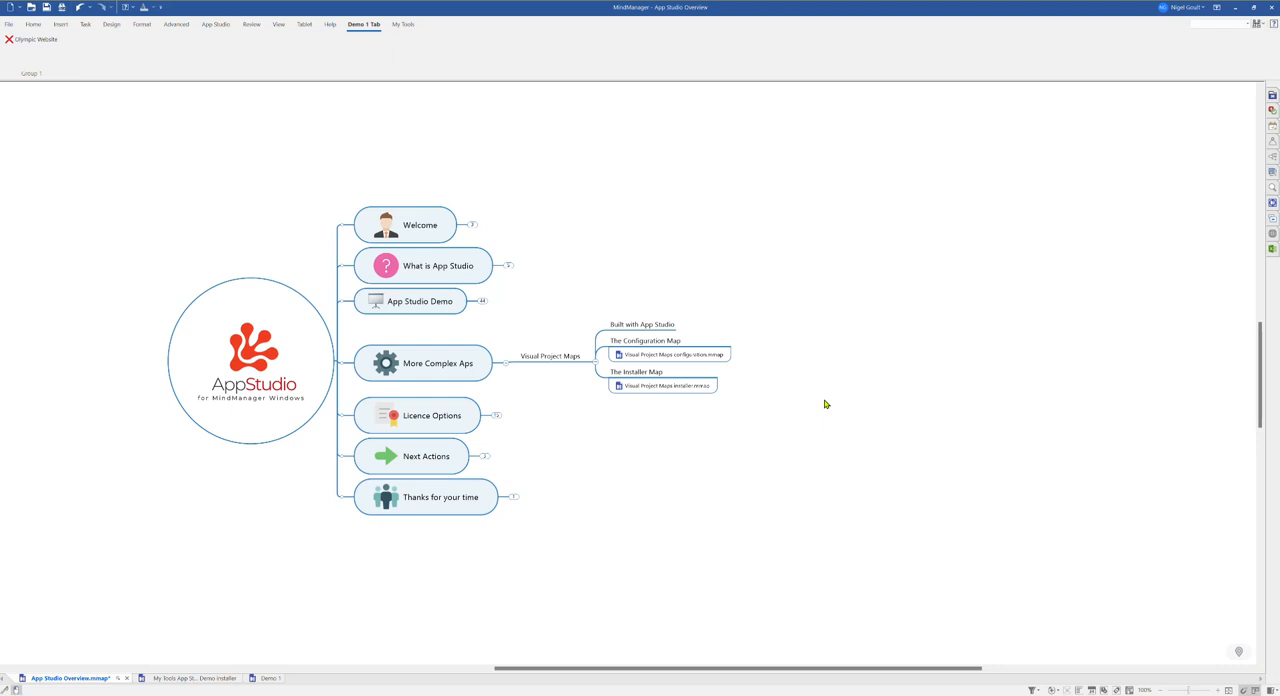
{"action": "left_click", "coordinate": [644, 356]}
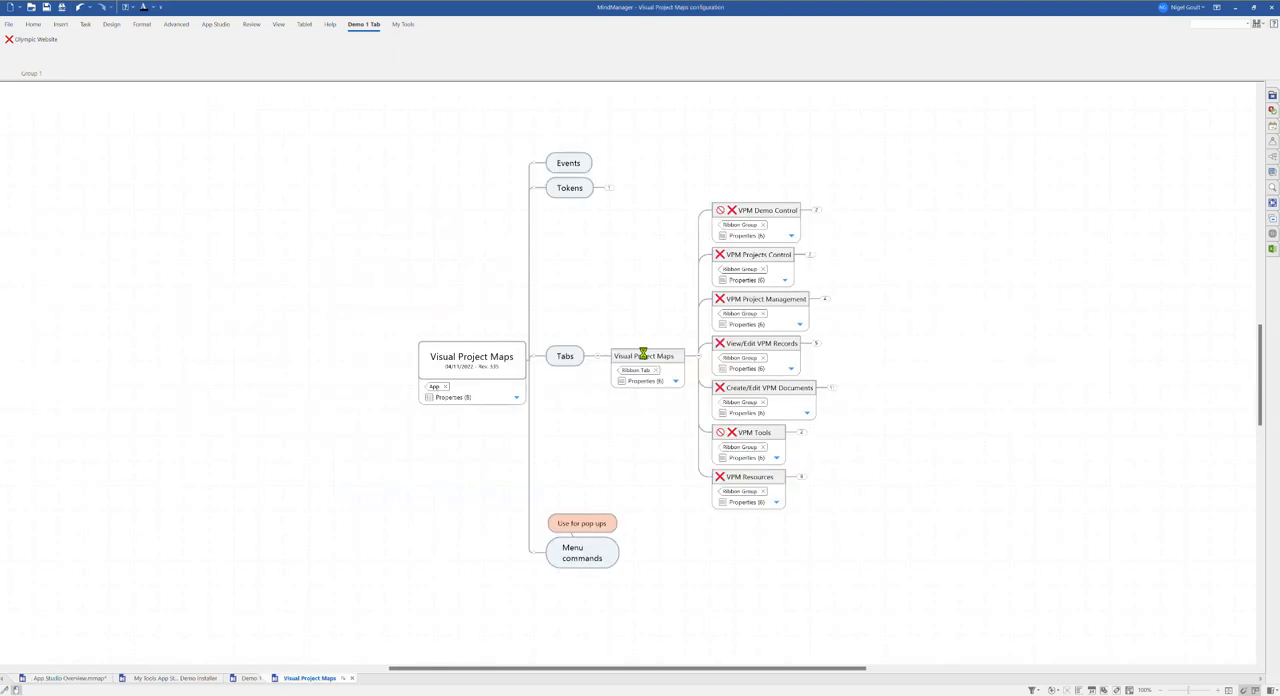
Step: Expand the VPM Demo Control, VPM Projects Control and VPM Project Management groups to inspect their ribbon buttons
{"action": "left_click_drag", "start_coordinate": [617, 317], "coordinate": [380, 297]}
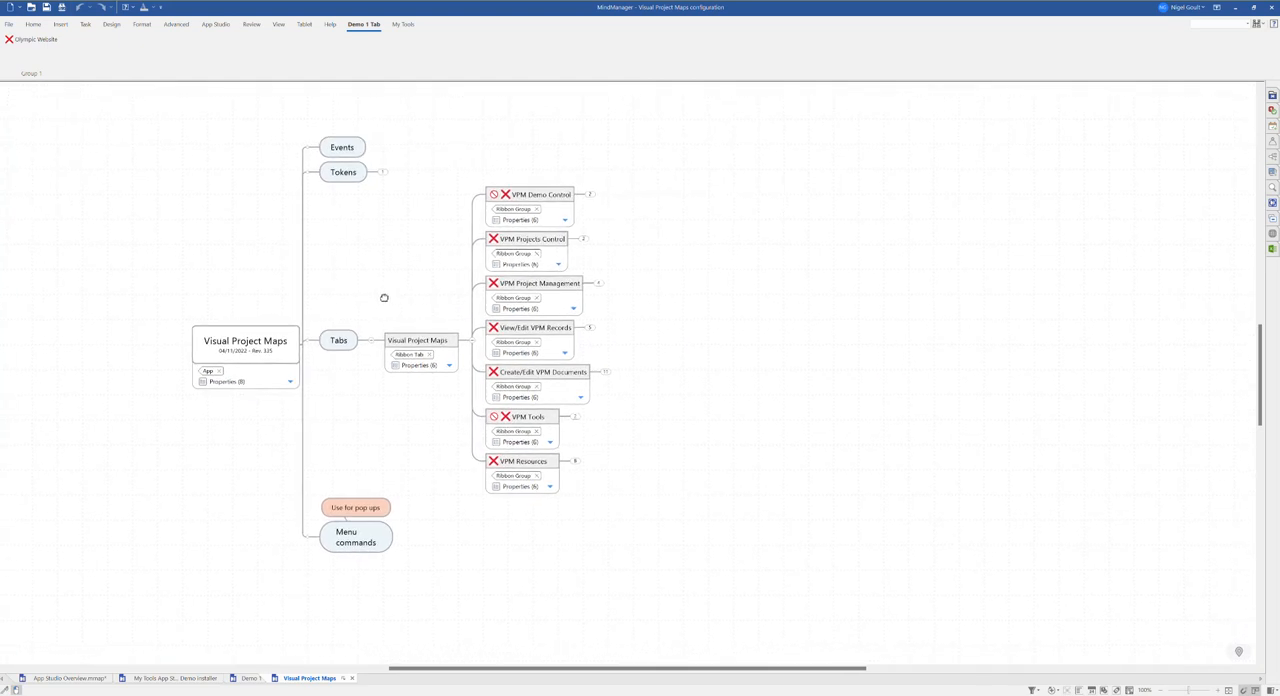
{"action": "left_click", "coordinate": [575, 194]}
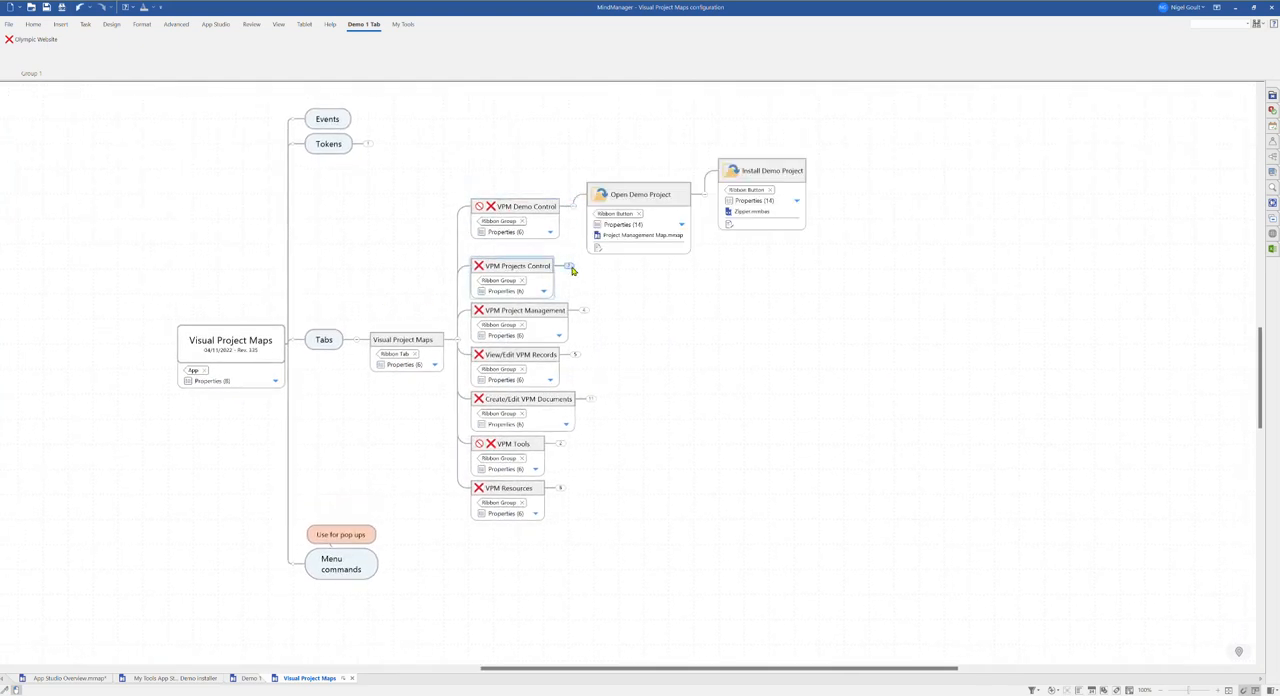
{"action": "left_click", "coordinate": [574, 266]}
{"action": "left_click", "coordinate": [584, 366]}
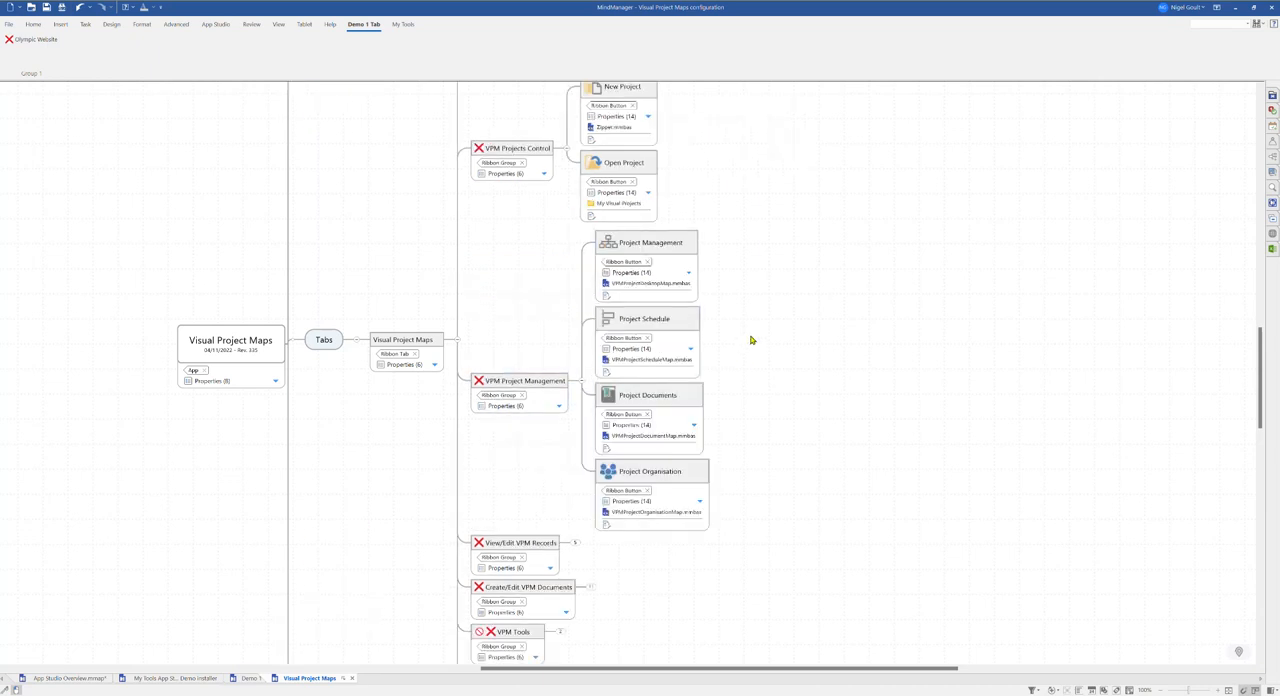
{"action": "left_click", "coordinate": [586, 382]}
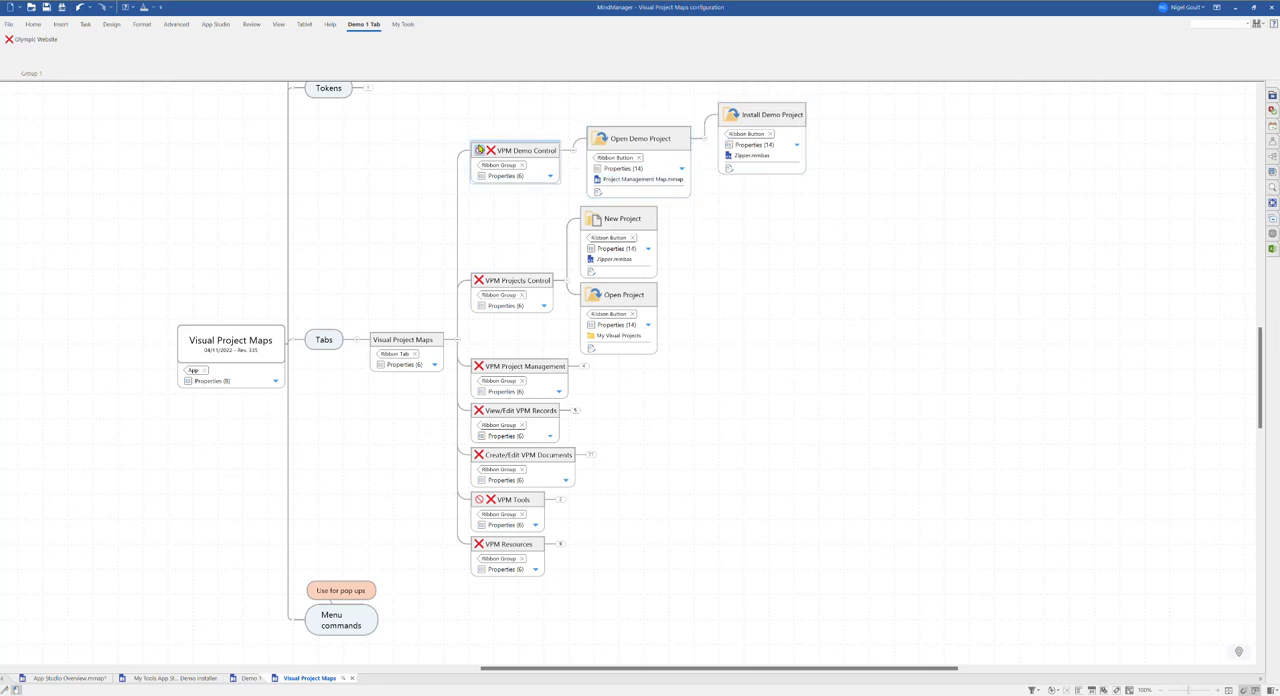
{"action": "mouse_move", "coordinate": [483, 153]}
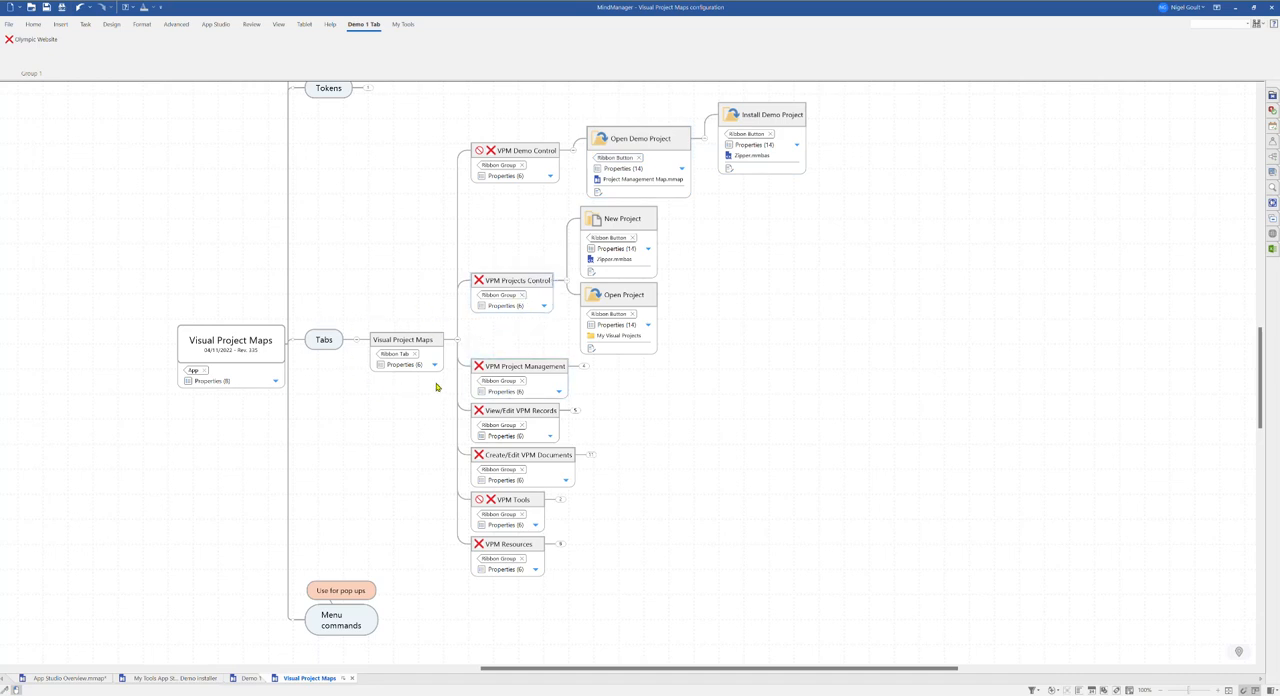
Step: Expand and collapse the VPM Project Management and View/Edit VPM Records groups to review their ribbon buttons
{"action": "left_click", "coordinate": [586, 368]}
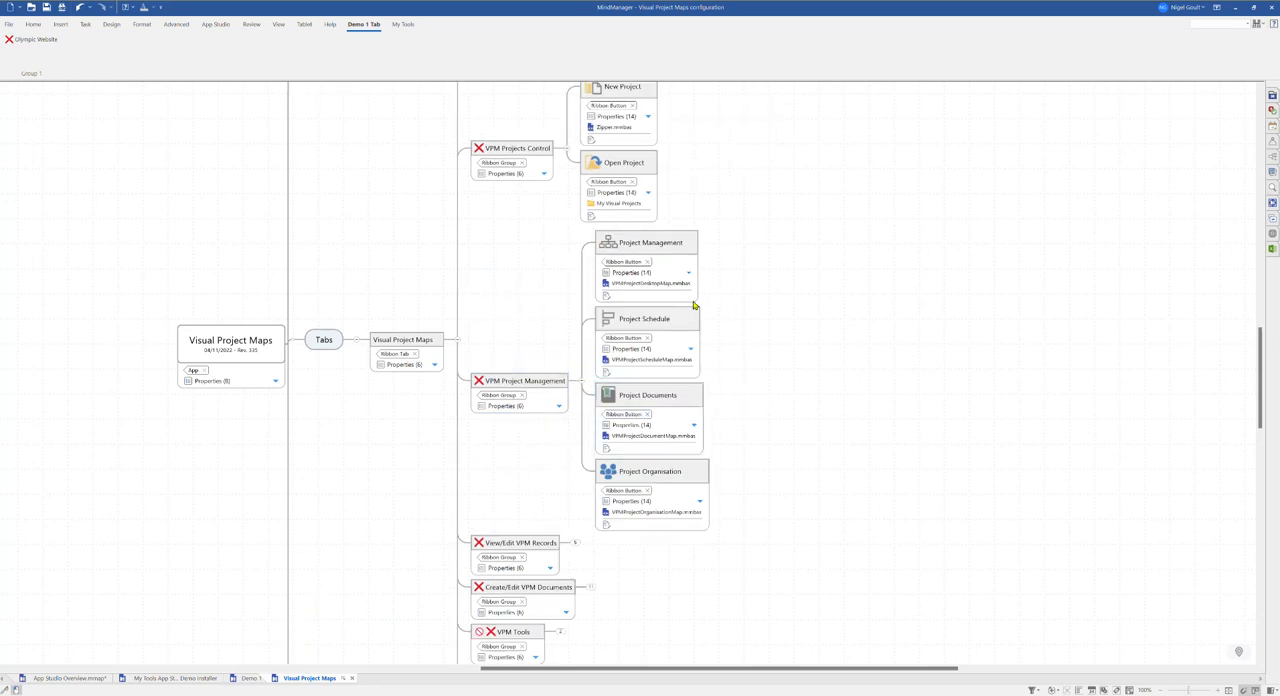
{"action": "mouse_move", "coordinate": [626, 365]}
{"action": "left_click", "coordinate": [583, 384]}
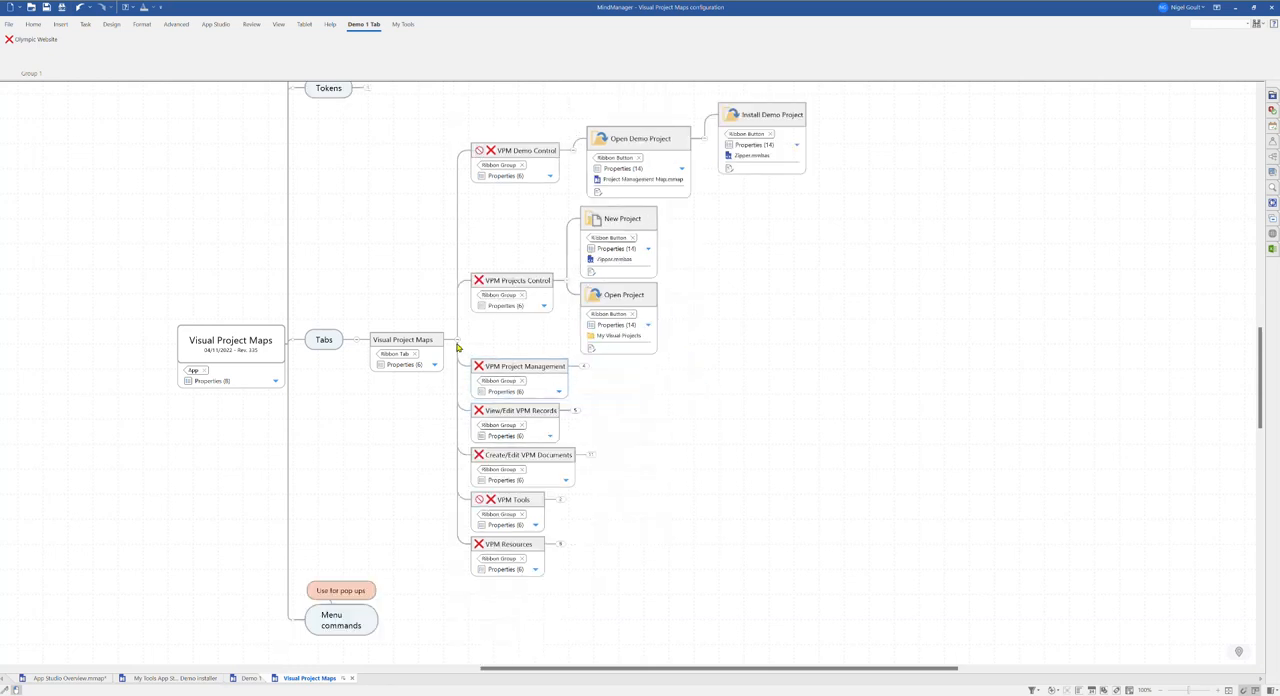
{"action": "left_click", "coordinate": [575, 411]}
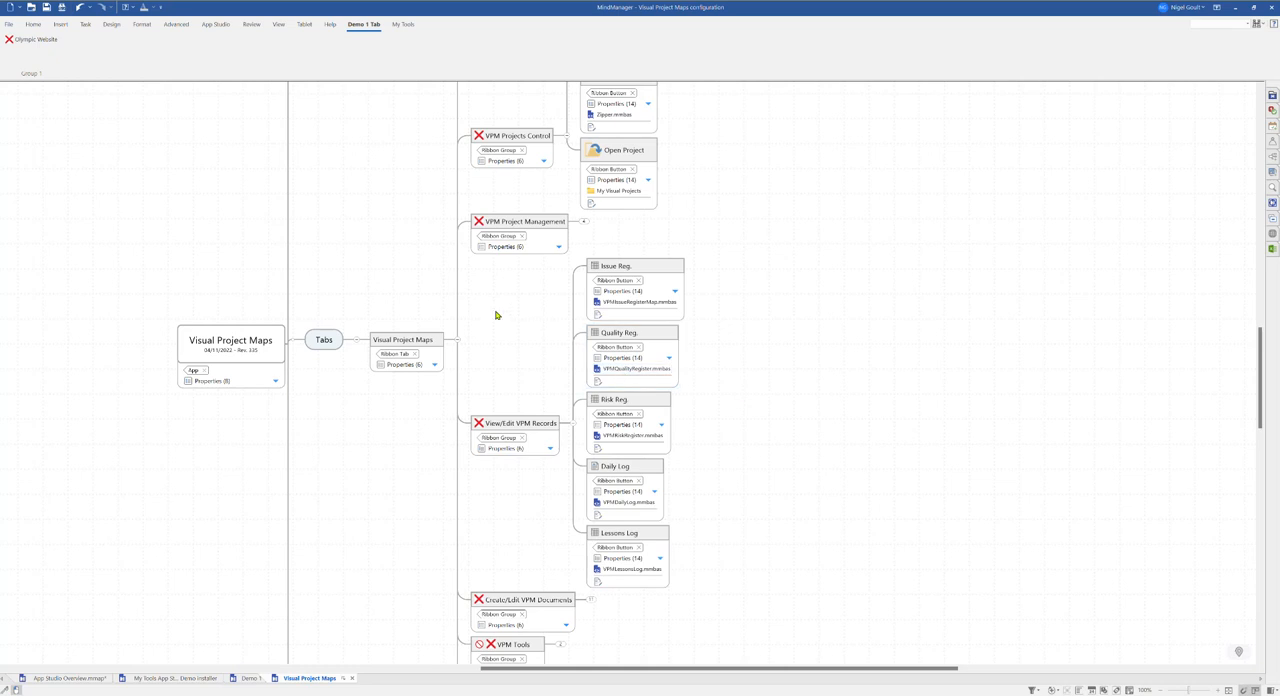
{"action": "left_click", "coordinate": [575, 428]}
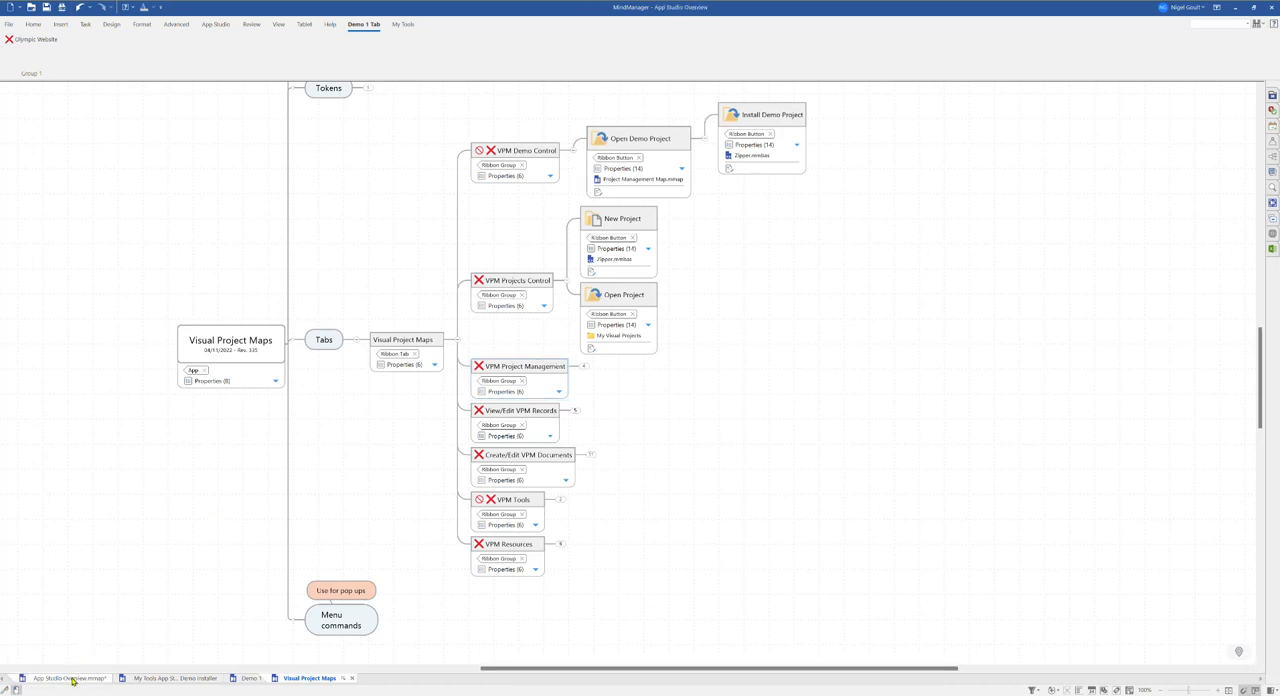
Step: Return to the overview map, open the Visual Project Maps installer map, and refresh its contents in the installer wizard
{"action": "left_click", "coordinate": [72, 679]}
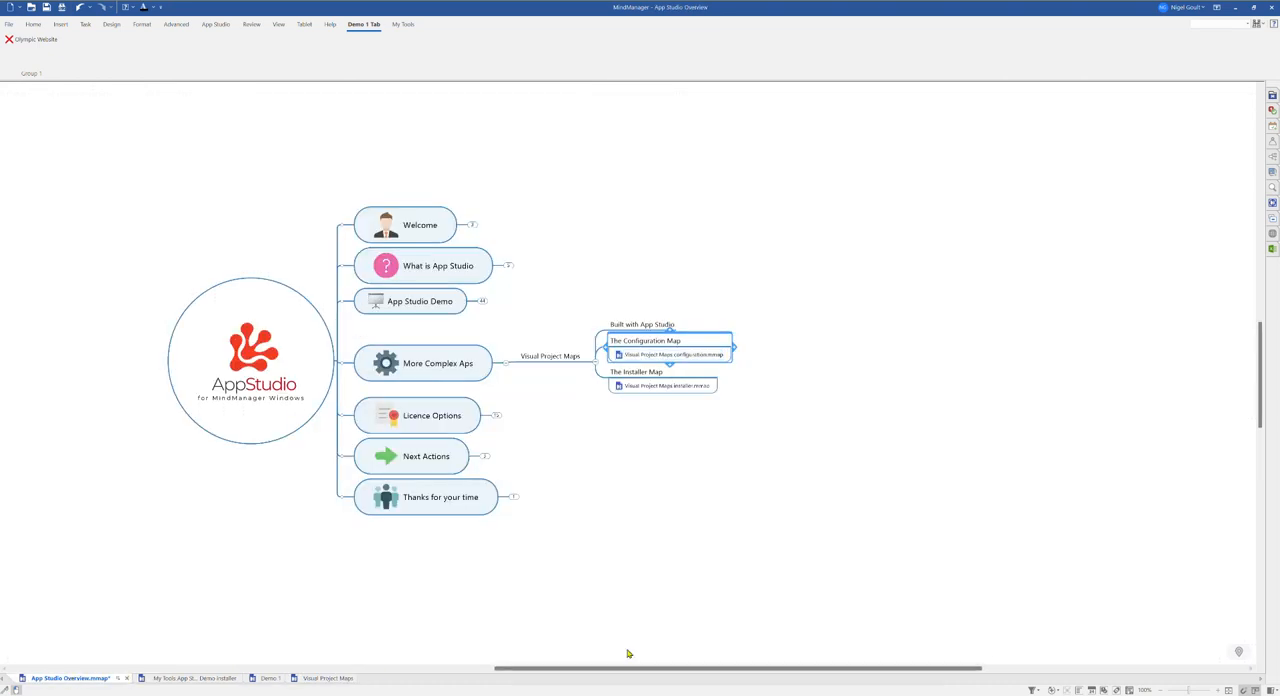
{"action": "left_click", "coordinate": [650, 388]}
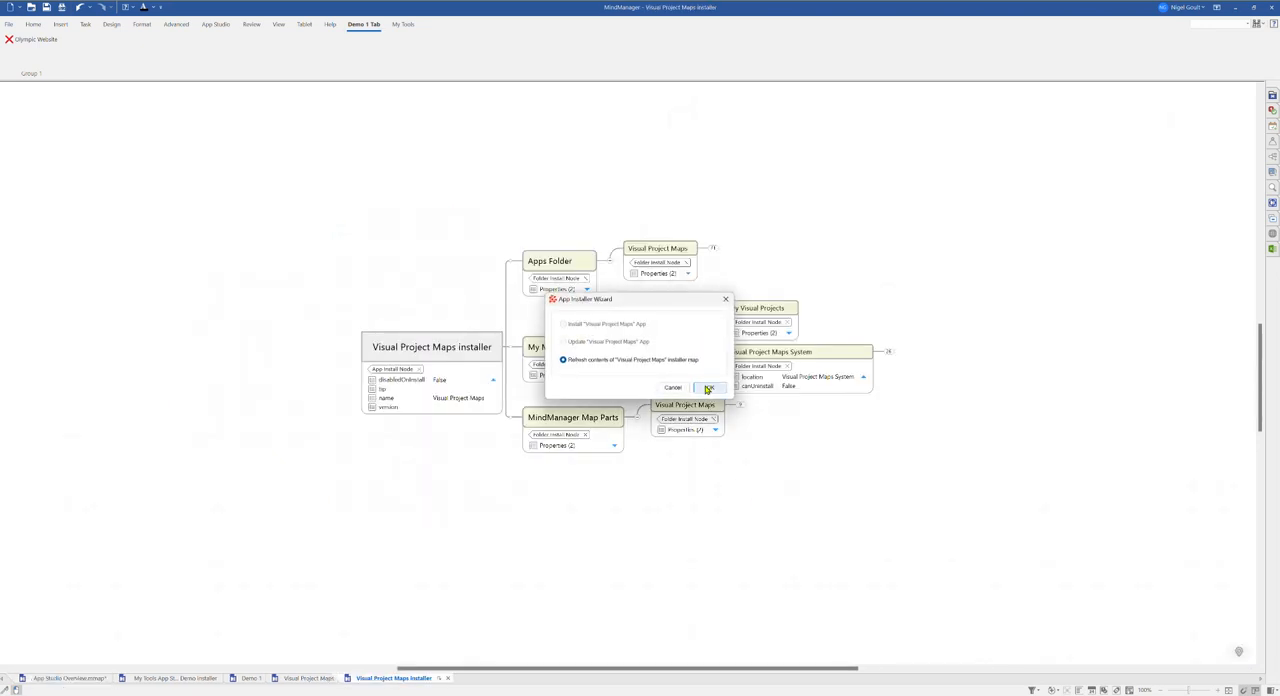
{"action": "left_click", "coordinate": [707, 388]}
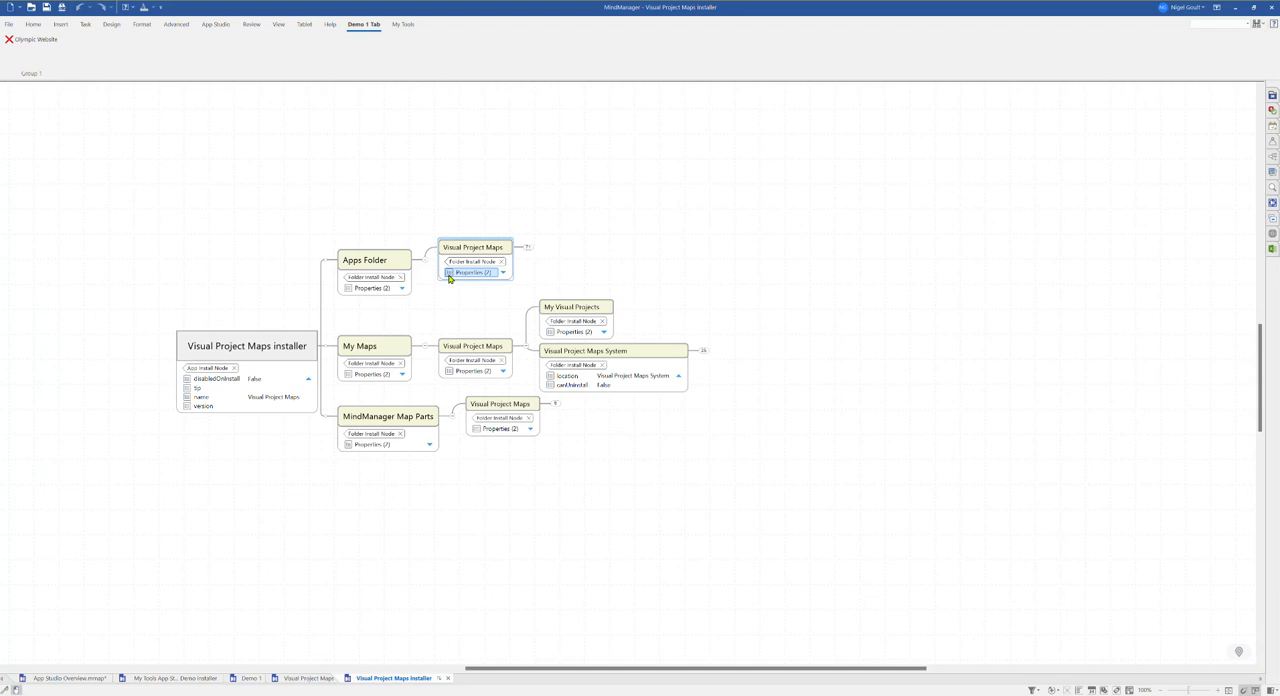
Step: Expand the Visual Project Maps folder under Apps Folder to review its files, then collapse it
{"action": "left_click", "coordinate": [530, 247]}
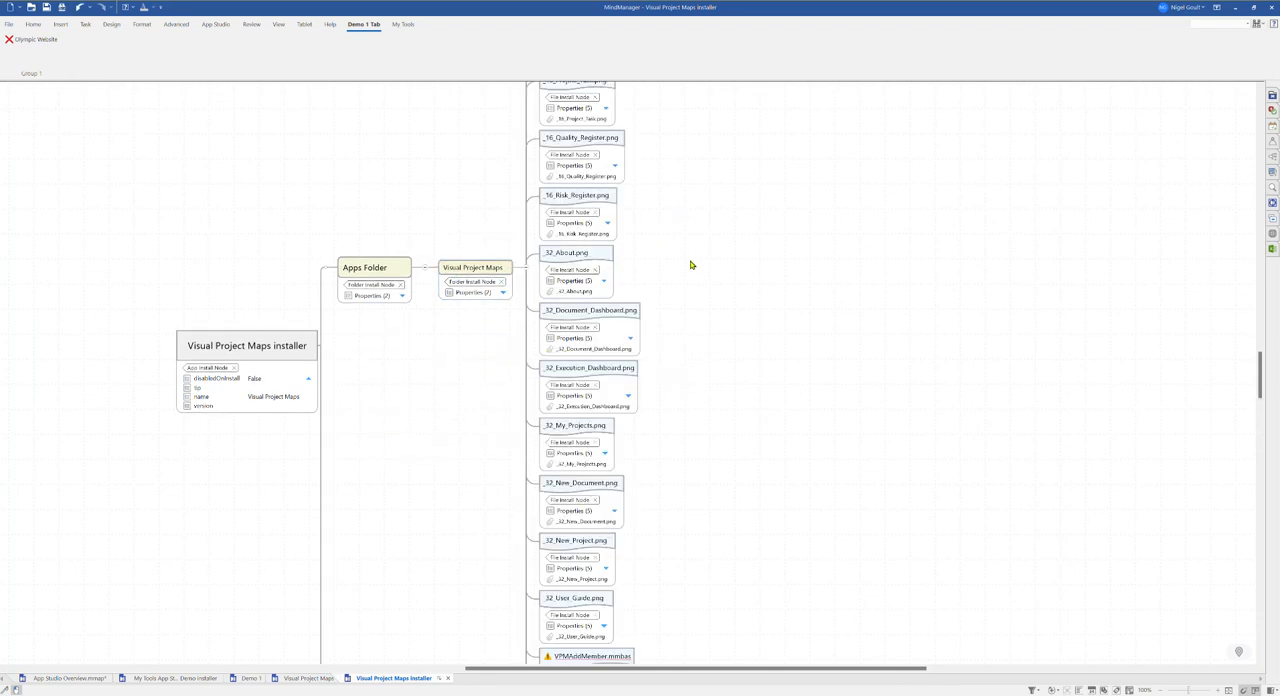
{"action": "left_click_drag", "start_coordinate": [1256, 370], "coordinate": [1261, 446]}
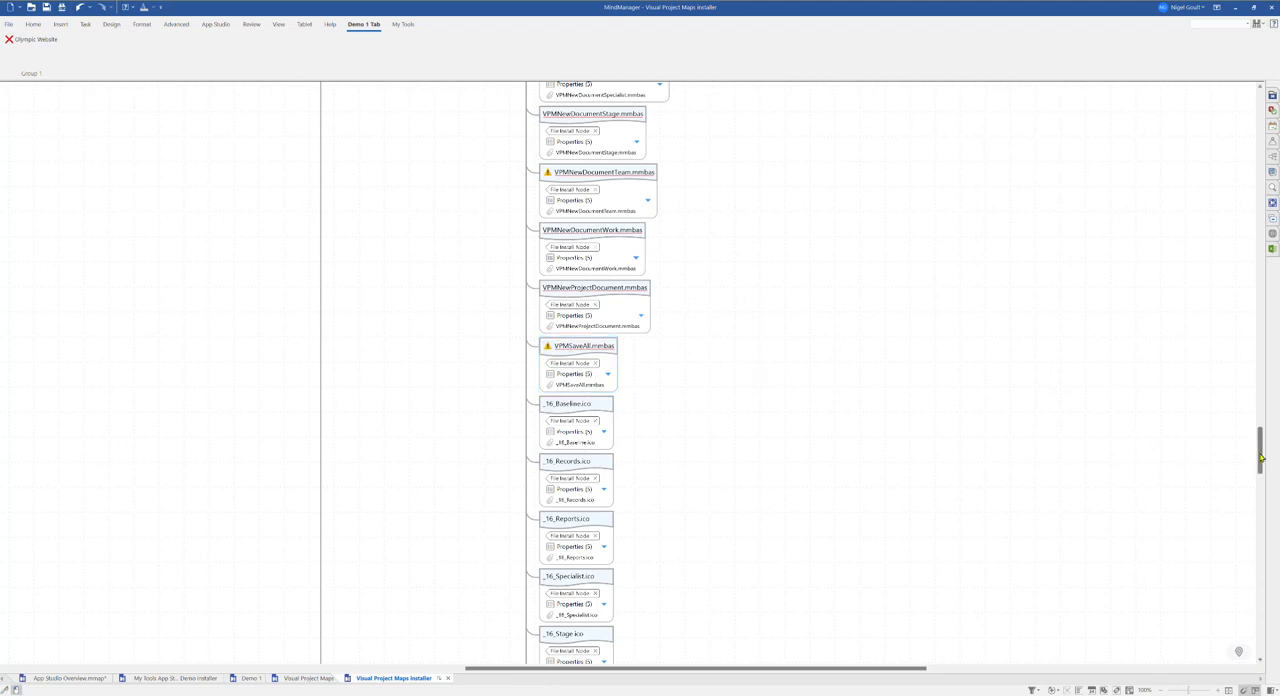
{"action": "left_click_drag", "start_coordinate": [1262, 458], "coordinate": [1262, 371]}
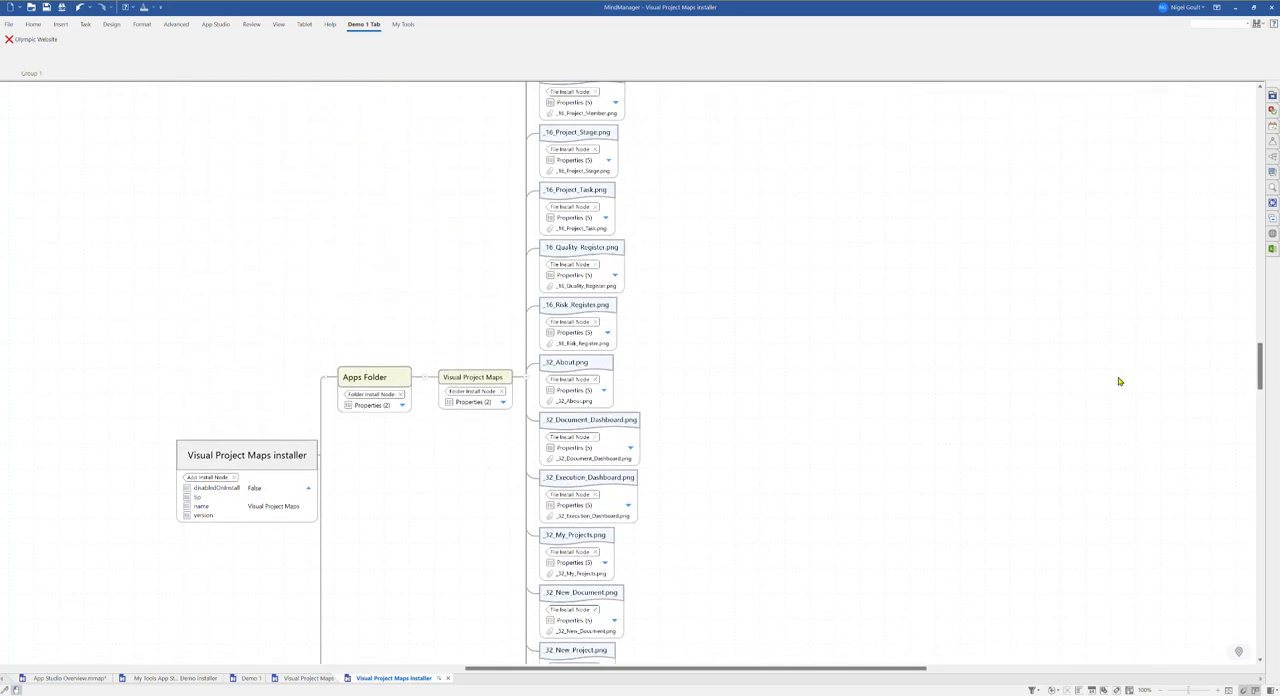
{"action": "left_click", "coordinate": [524, 378]}
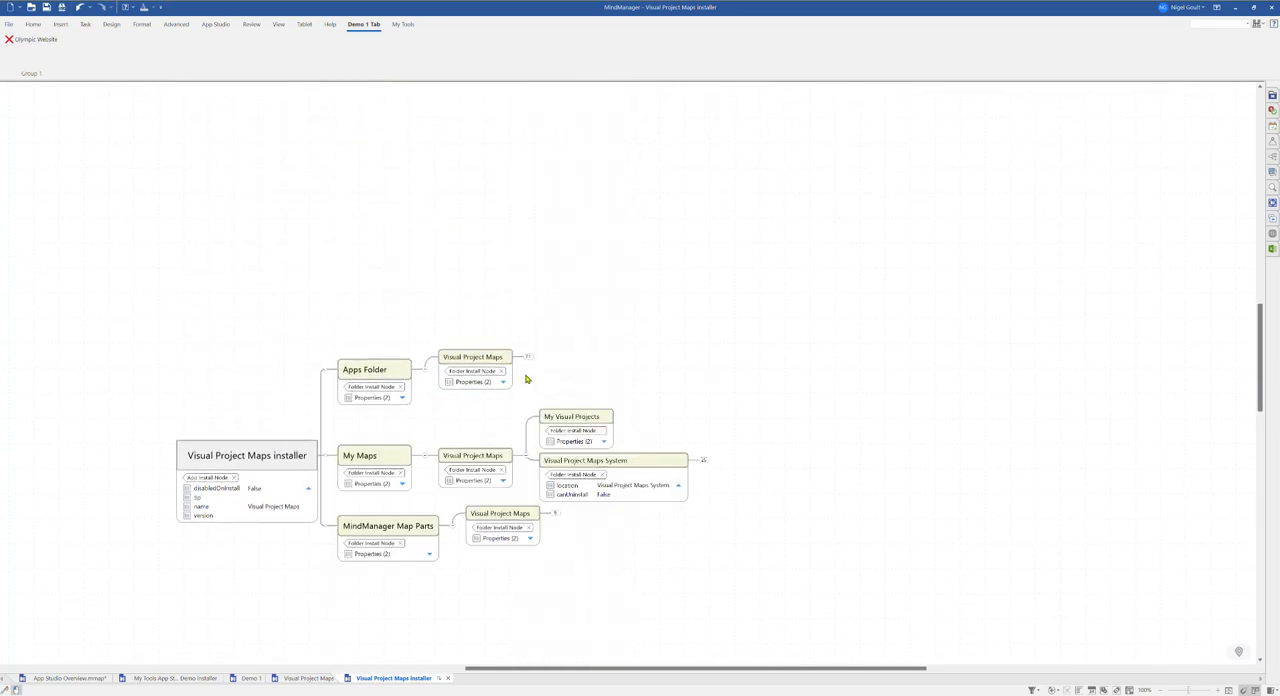
Step: Expand the Visual Project Maps System folder and its Plans subfolder to review their files, then collapse them
{"action": "left_click", "coordinate": [434, 340]}
{"action": "left_click", "coordinate": [541, 337]}
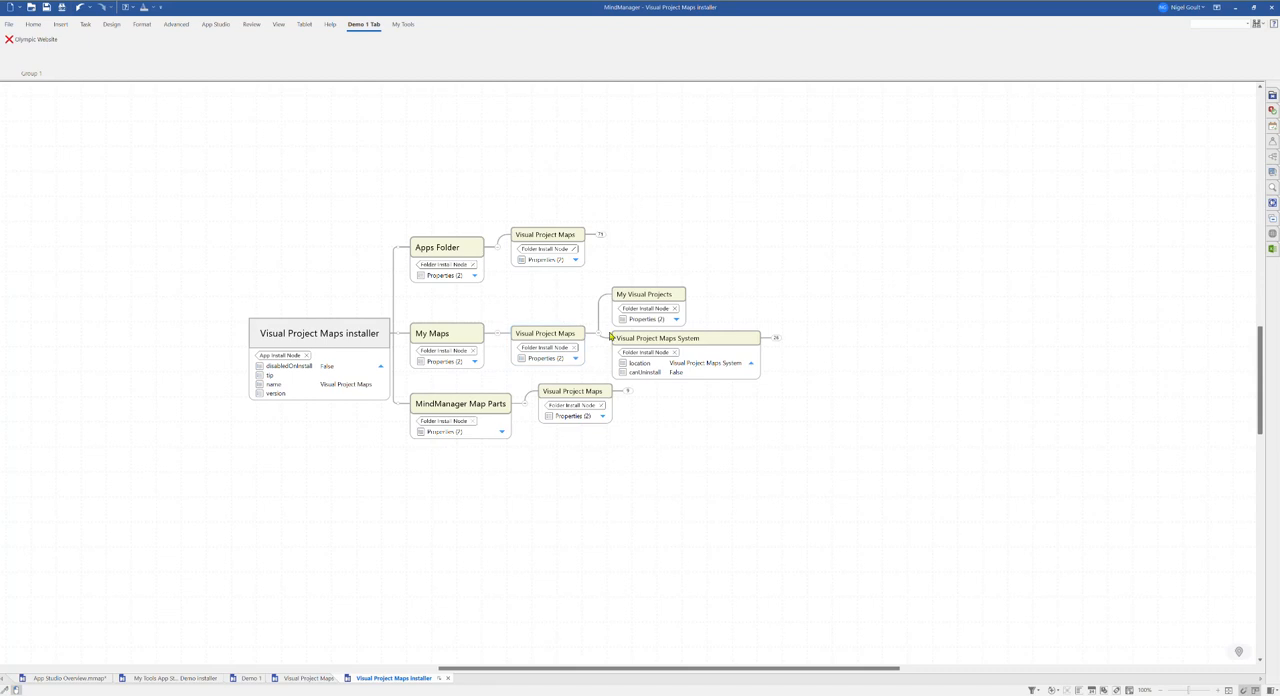
{"action": "left_click", "coordinate": [775, 338]}
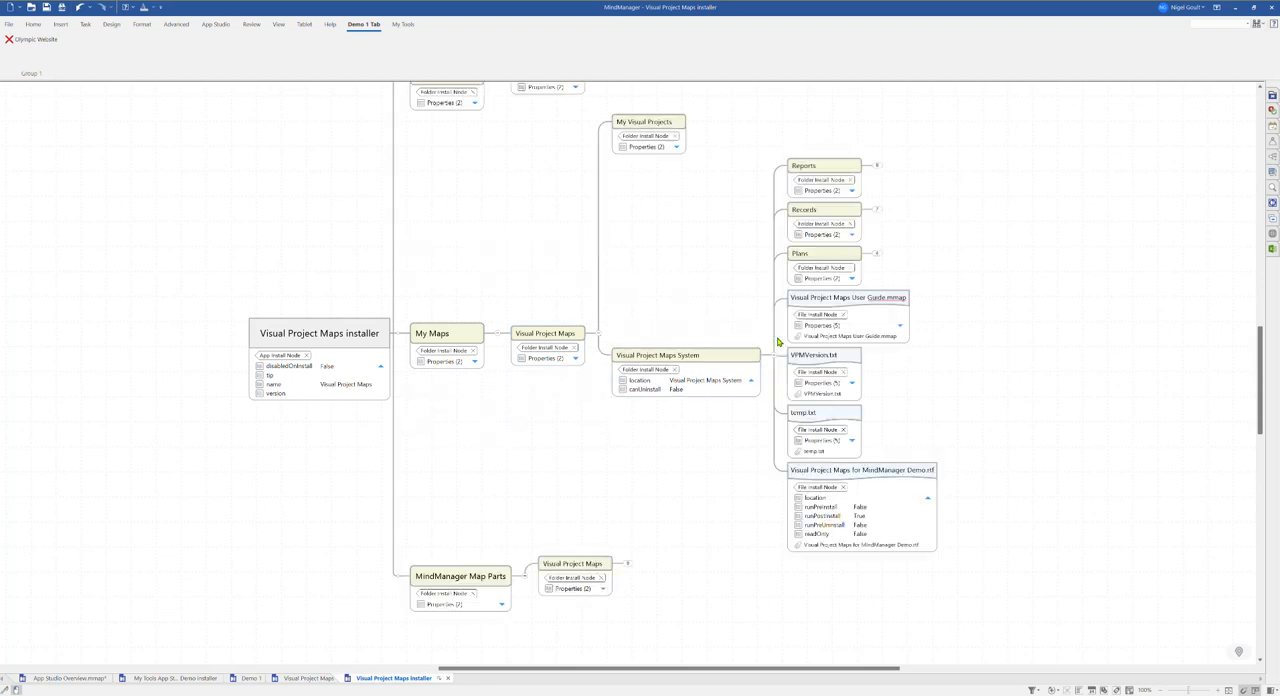
{"action": "left_click_drag", "start_coordinate": [695, 315], "coordinate": [532, 311]}
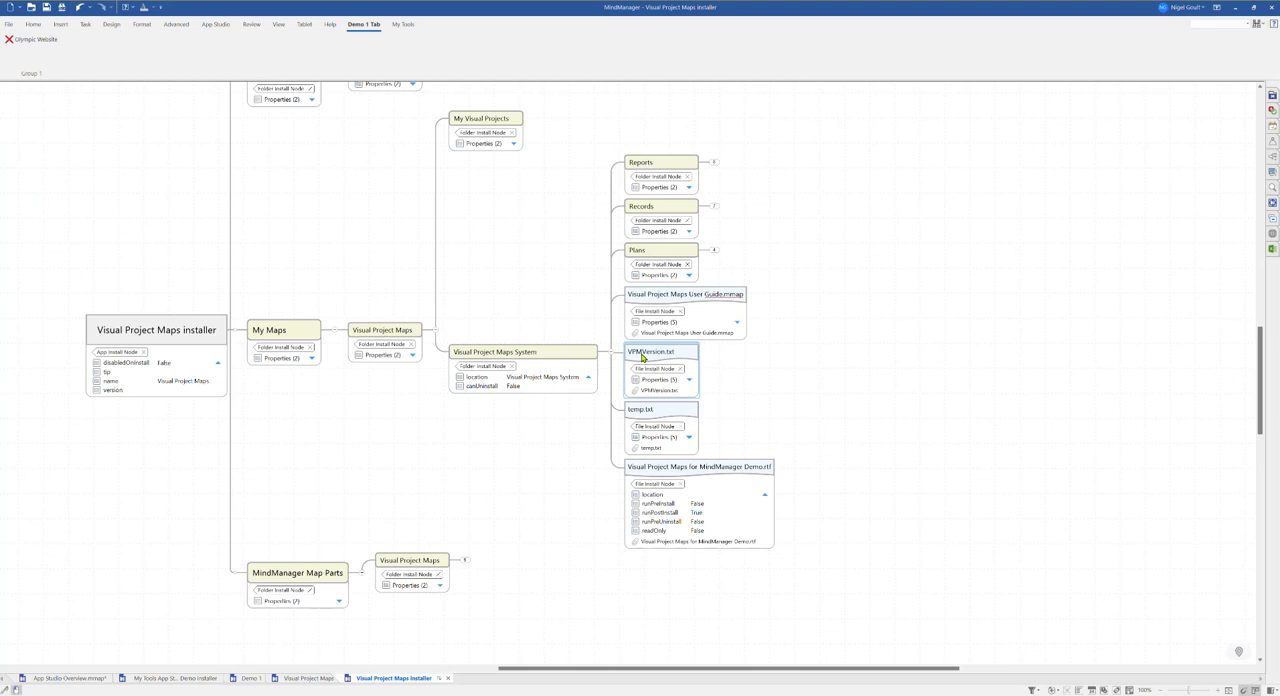
{"action": "left_click", "coordinate": [715, 252]}
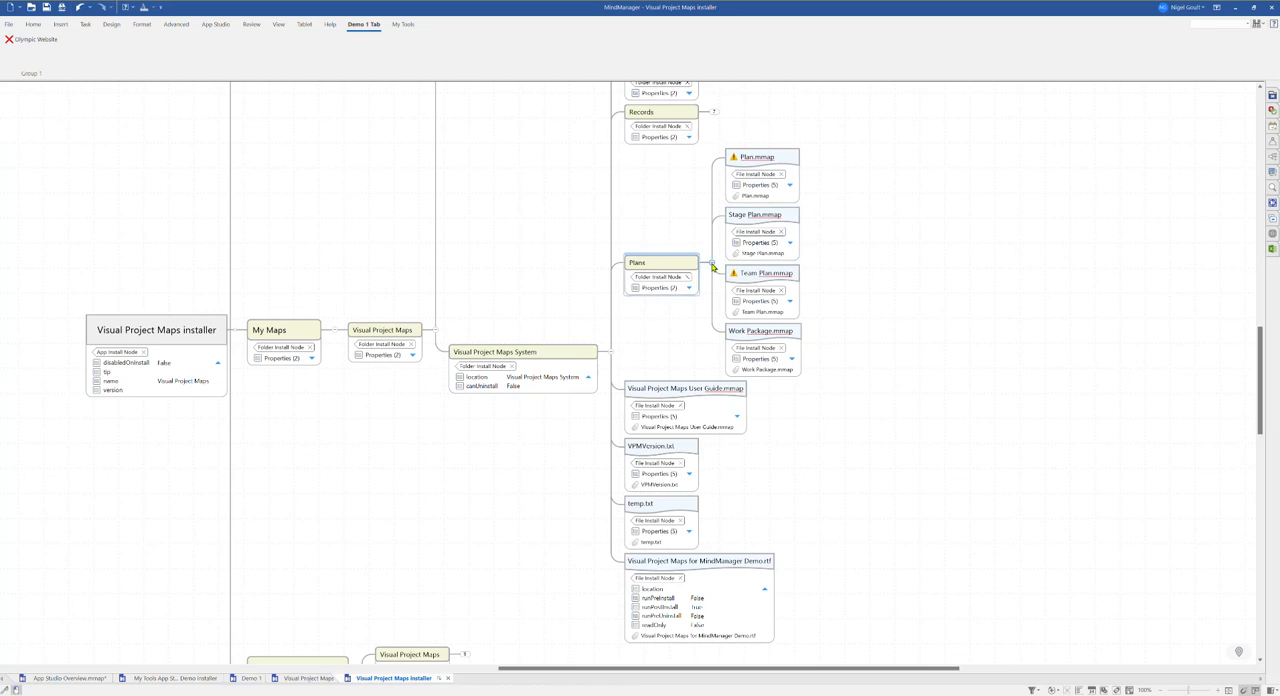
{"action": "left_click", "coordinate": [713, 266]}
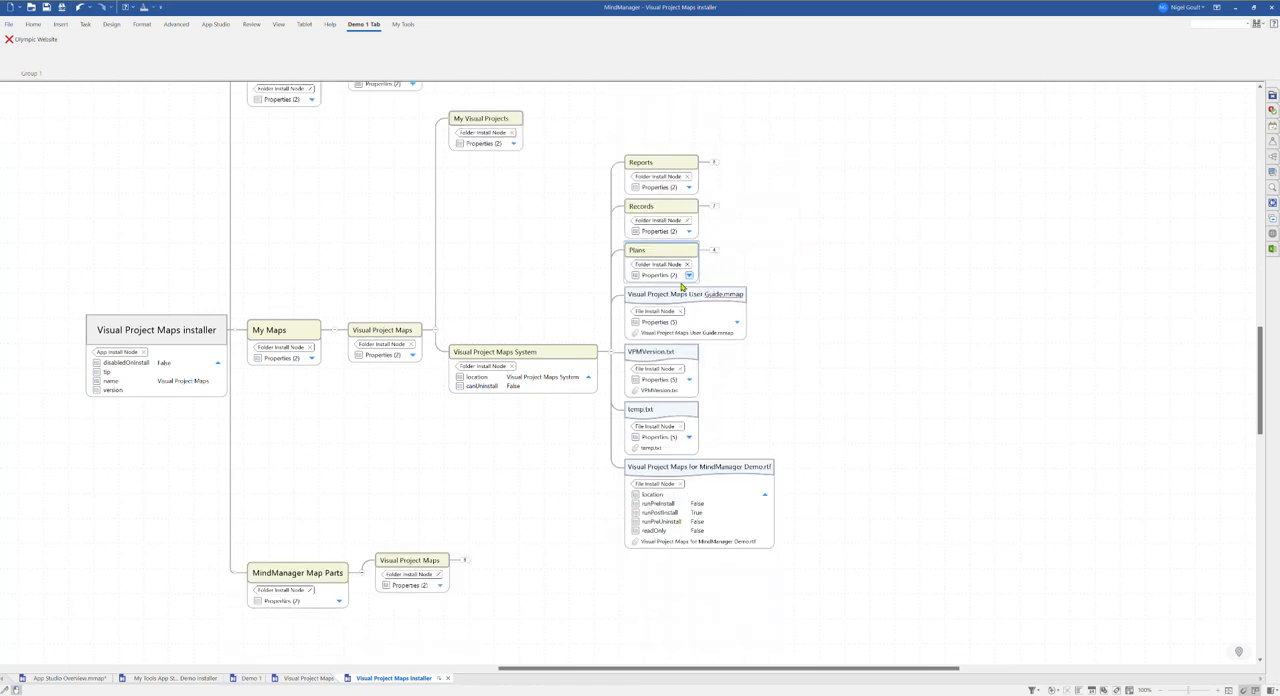
{"action": "left_click", "coordinate": [613, 352]}
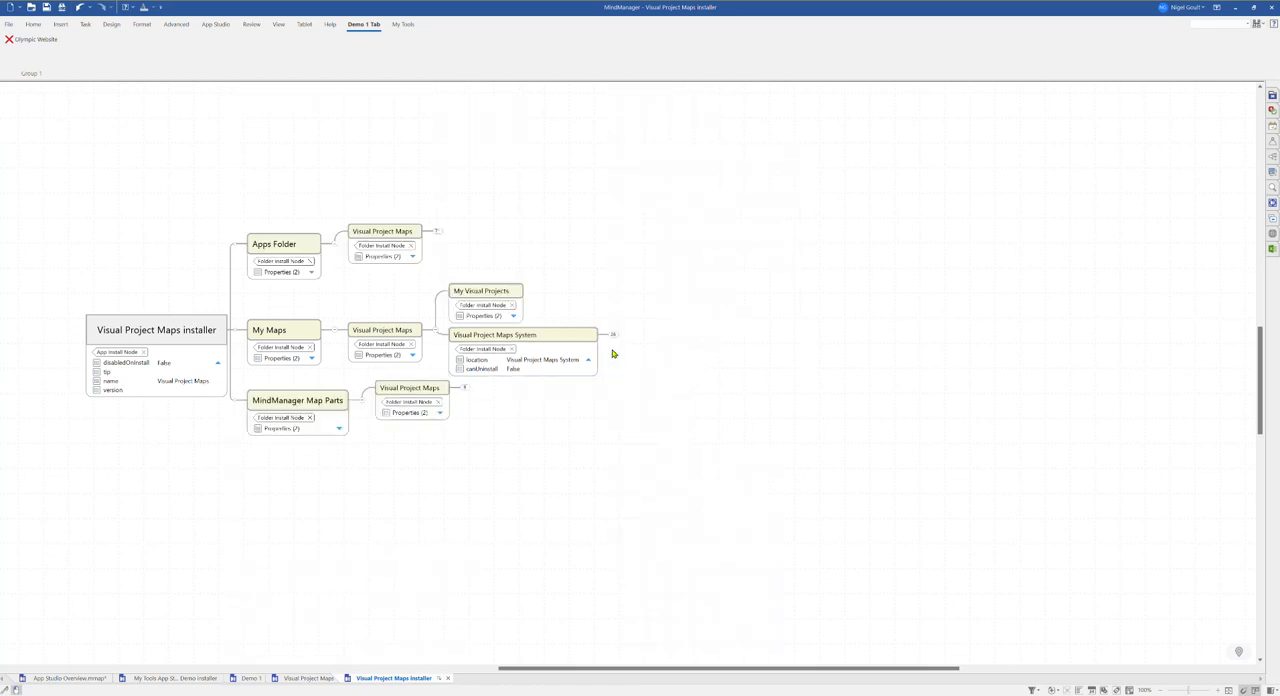
Step: Expand the Visual Project Maps node under MindManager Map Parts to review its map parts, then collapse it
{"action": "left_click", "coordinate": [304, 405]}
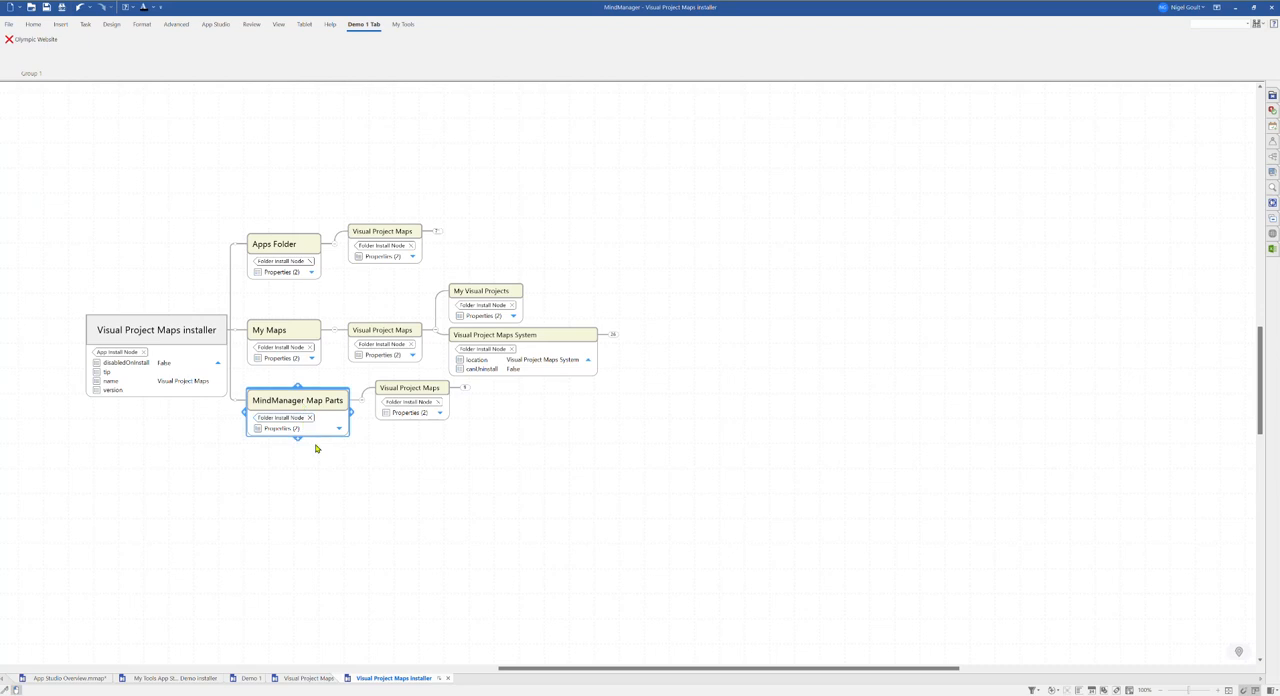
{"action": "left_click", "coordinate": [465, 387]}
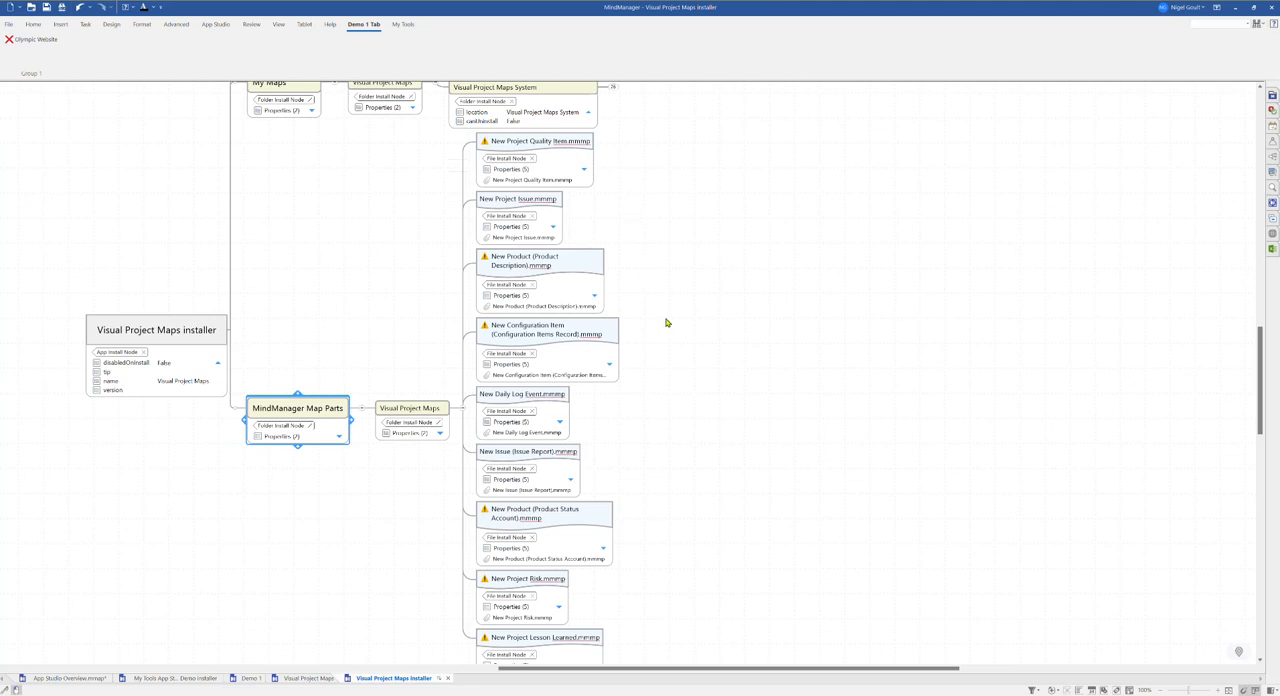
{"action": "left_click", "coordinate": [463, 410]}
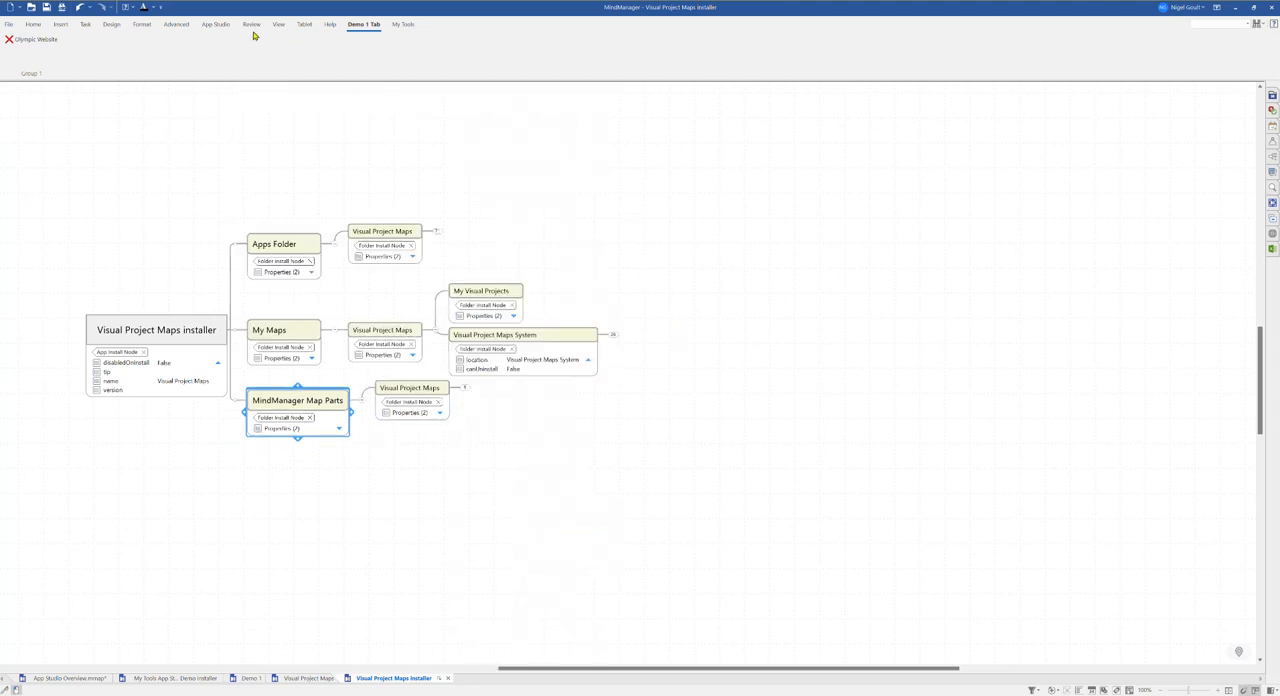
Step: Enable the Visual Project Maps app in the App Studio Options installed apps list
{"action": "left_click", "coordinate": [176, 24]}
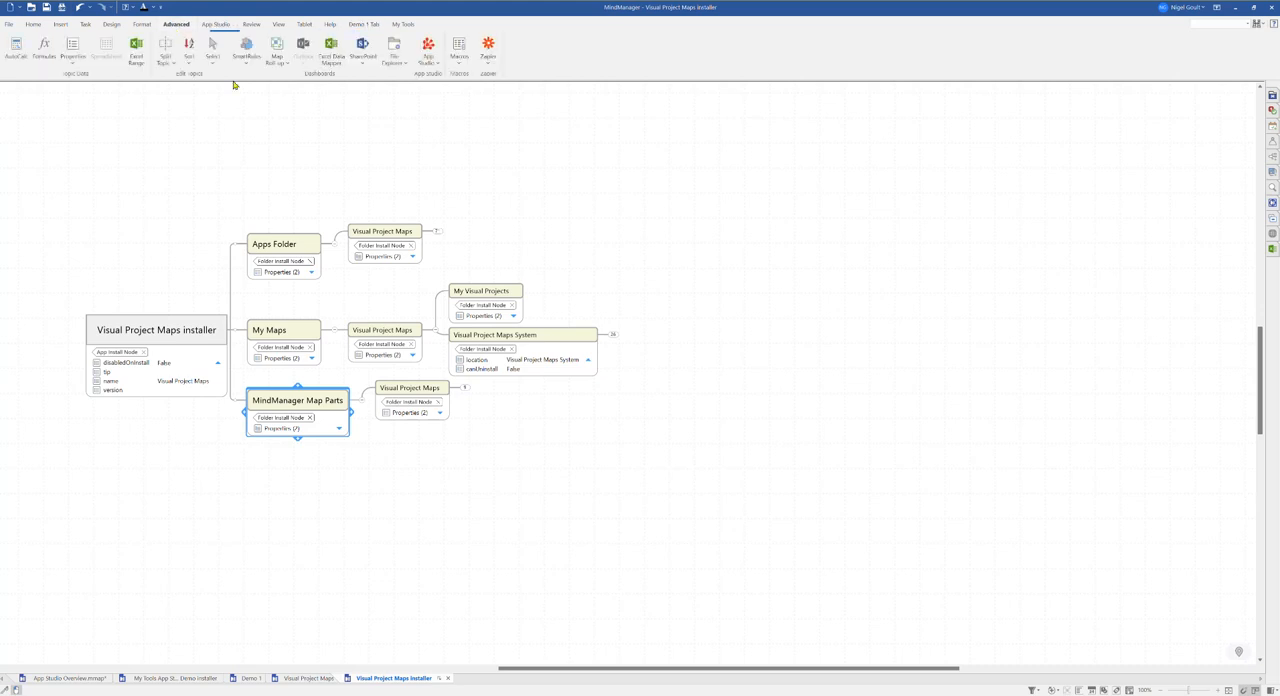
{"action": "left_click", "coordinate": [437, 67]}
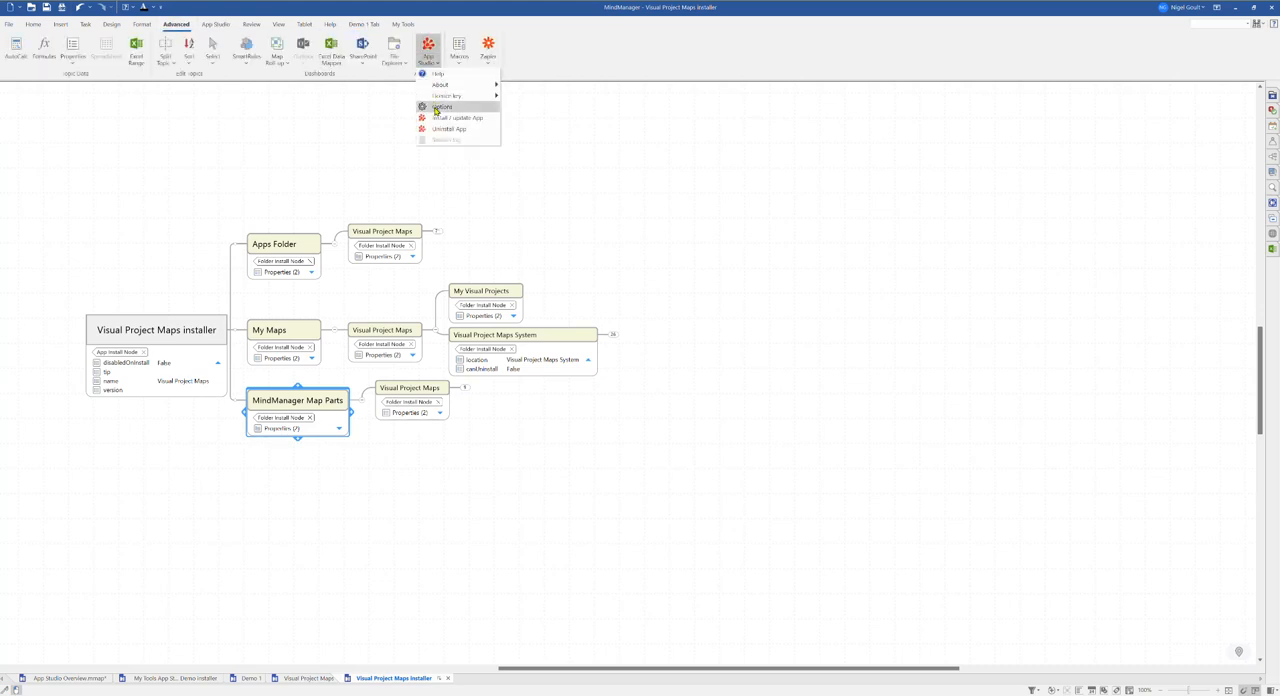
{"action": "left_click", "coordinate": [447, 104]}
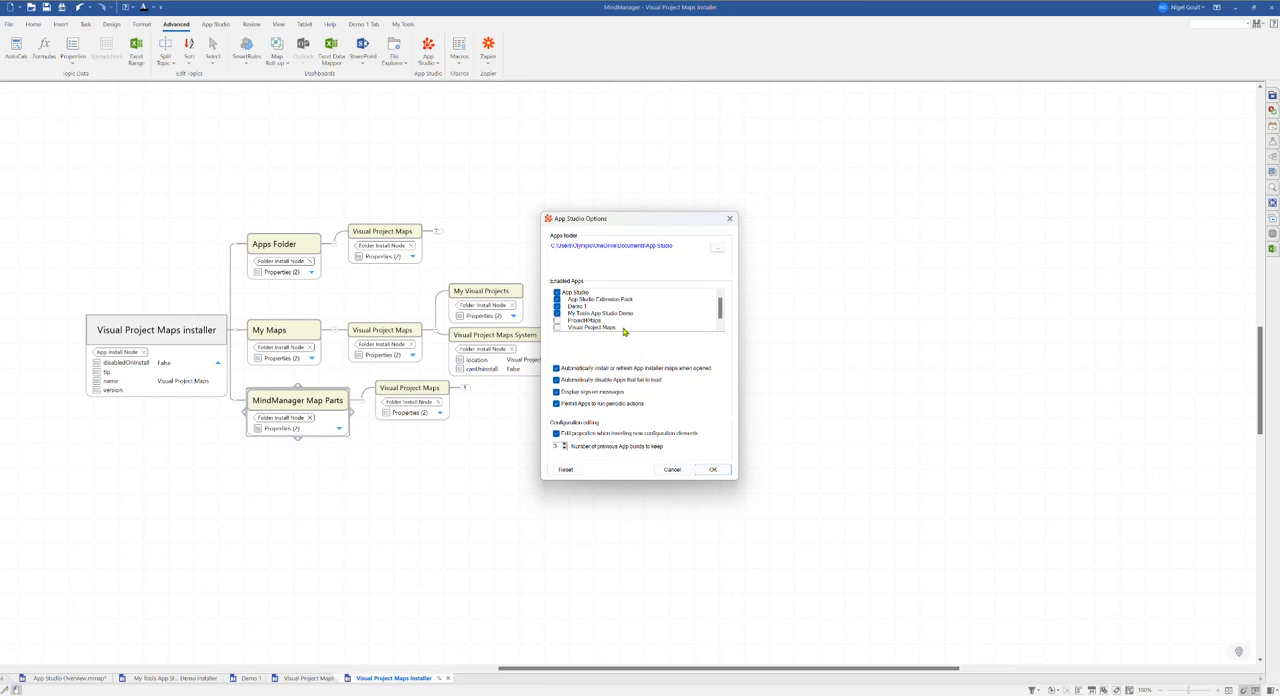
{"action": "scroll", "coordinate": [723, 314], "scroll_direction": "down", "scroll_amount": 1}
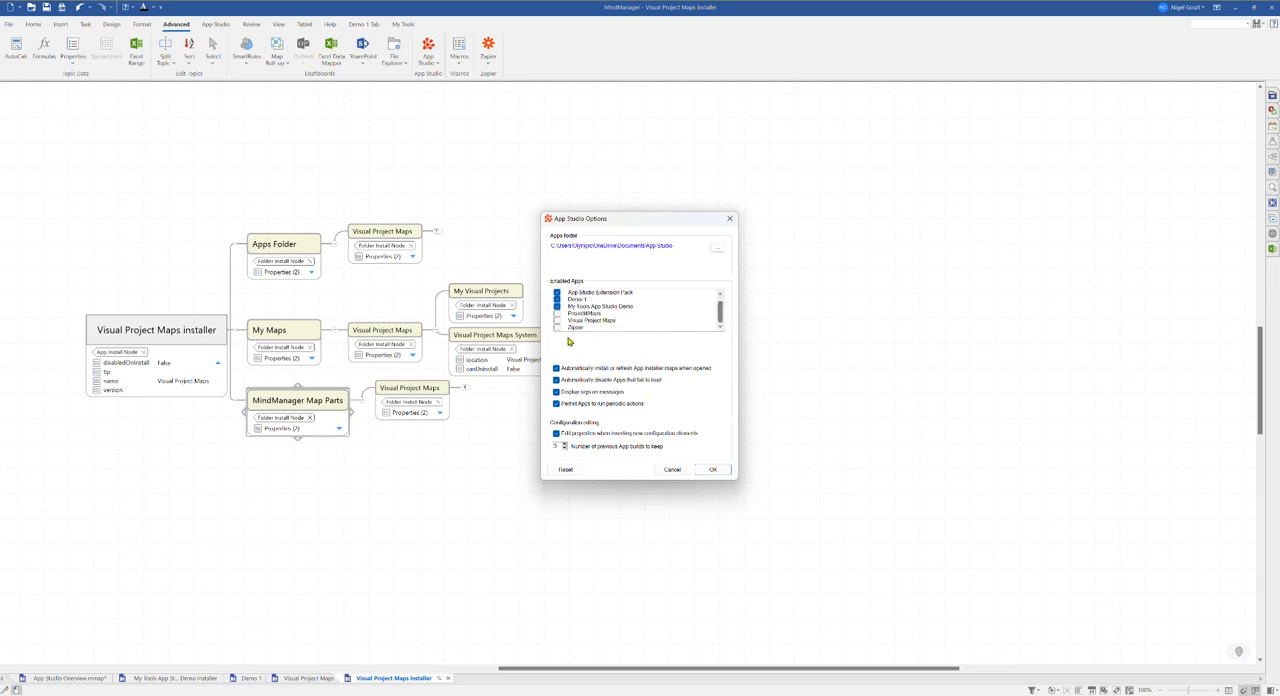
{"action": "left_click", "coordinate": [559, 321]}
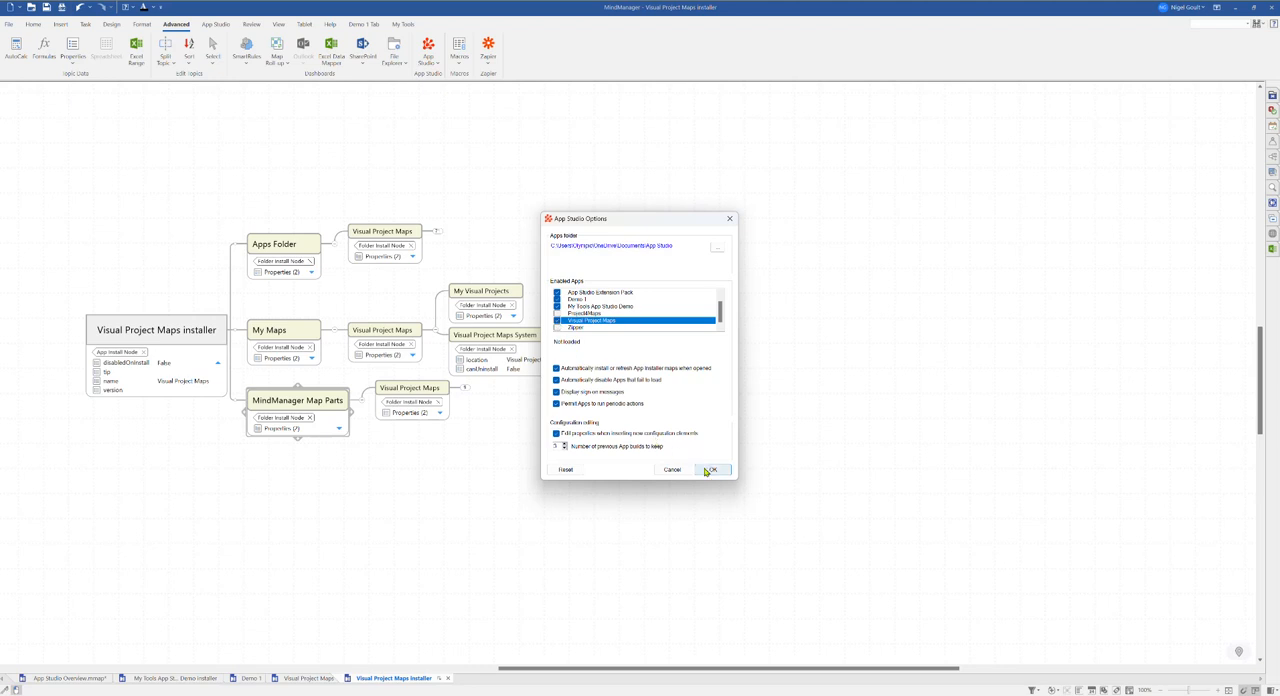
{"action": "left_click", "coordinate": [708, 470]}
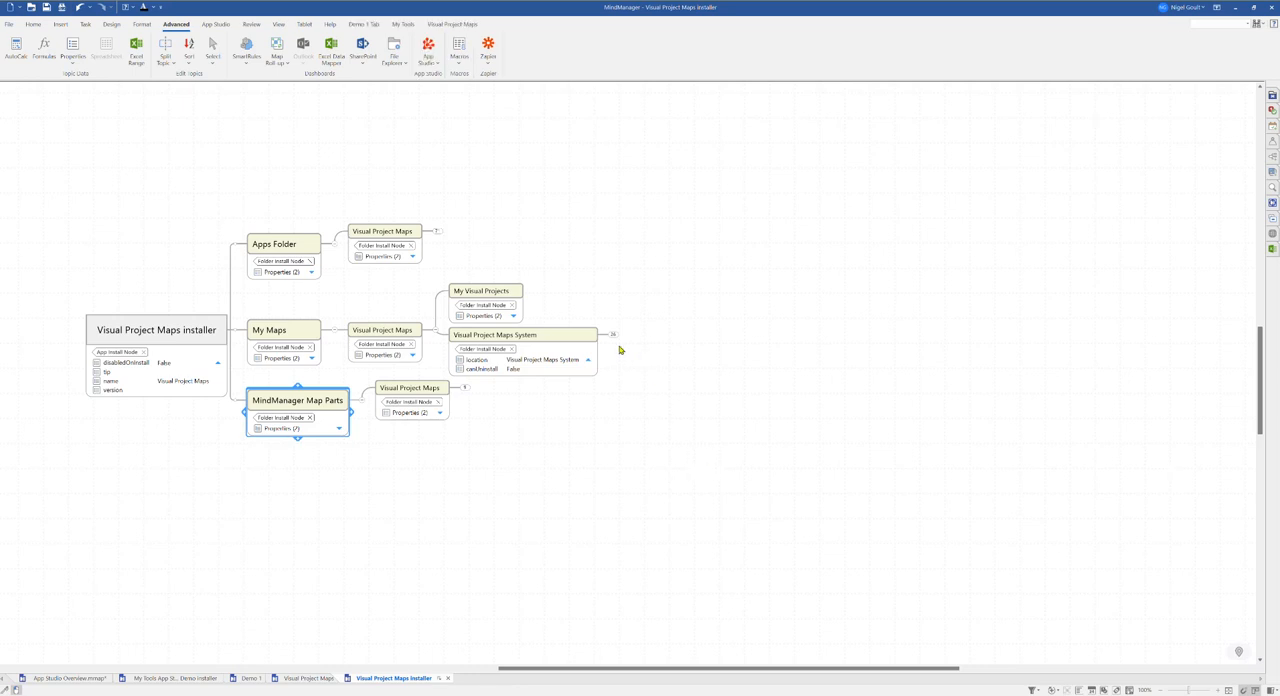
Step: From the Visual Project Maps ribbon, open Project Management Map.mmap in the Example VPM Project folder
{"action": "left_click", "coordinate": [461, 28]}
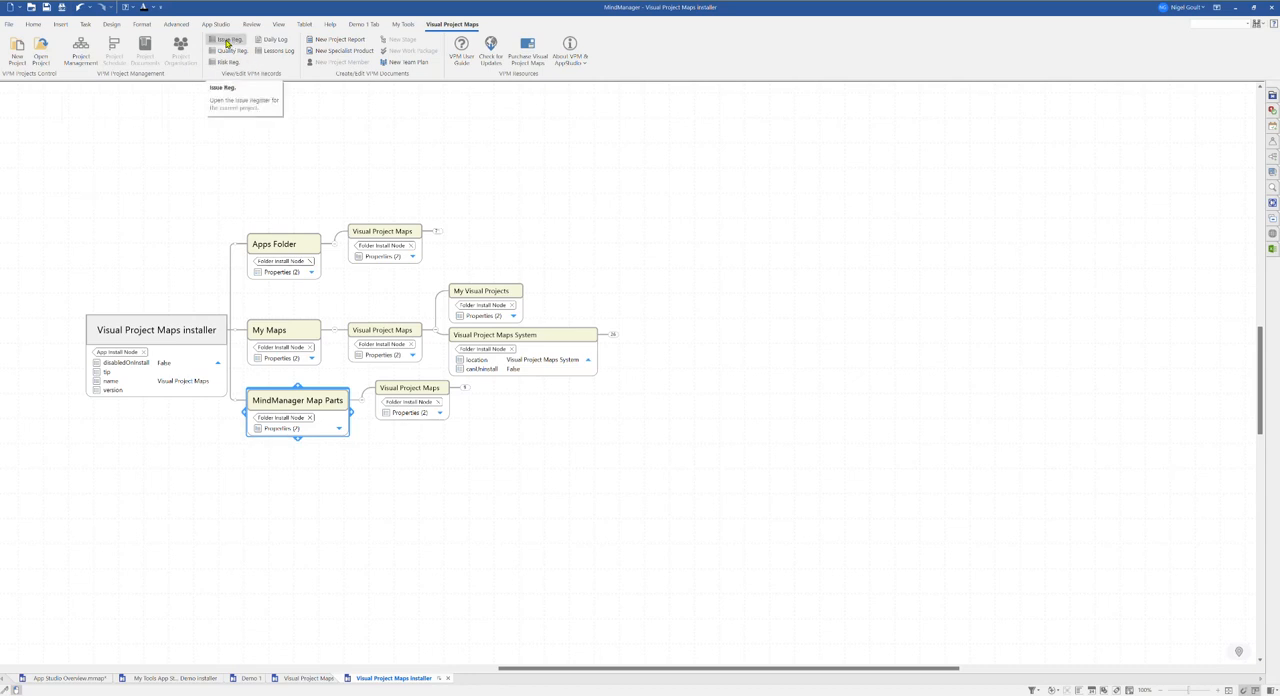
{"action": "left_click", "coordinate": [53, 84]}
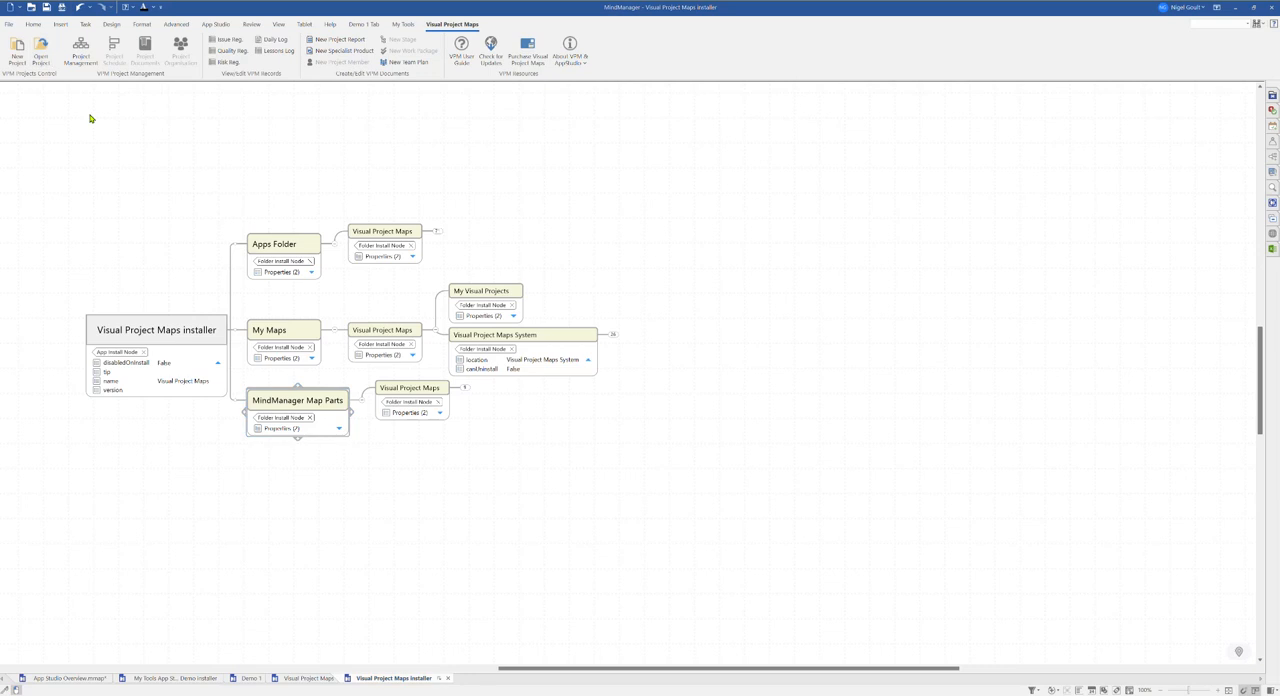
{"action": "left_click", "coordinate": [194, 92]}
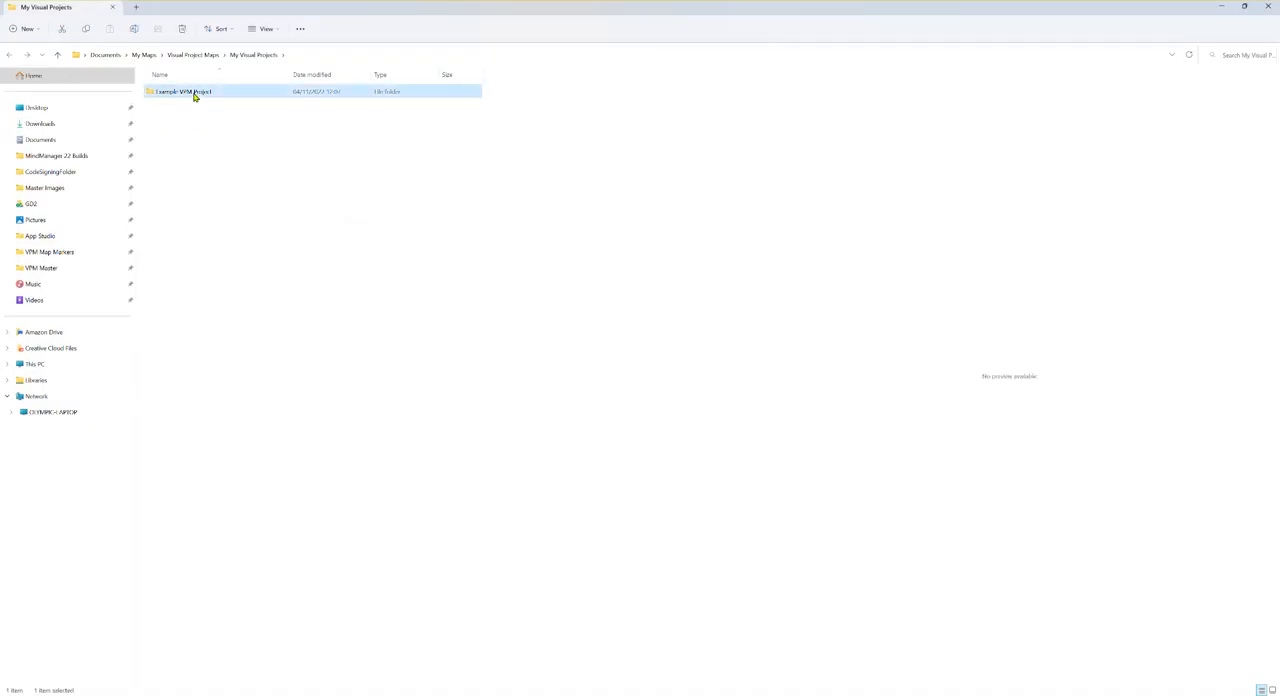
{"action": "double_click", "coordinate": [194, 92]}
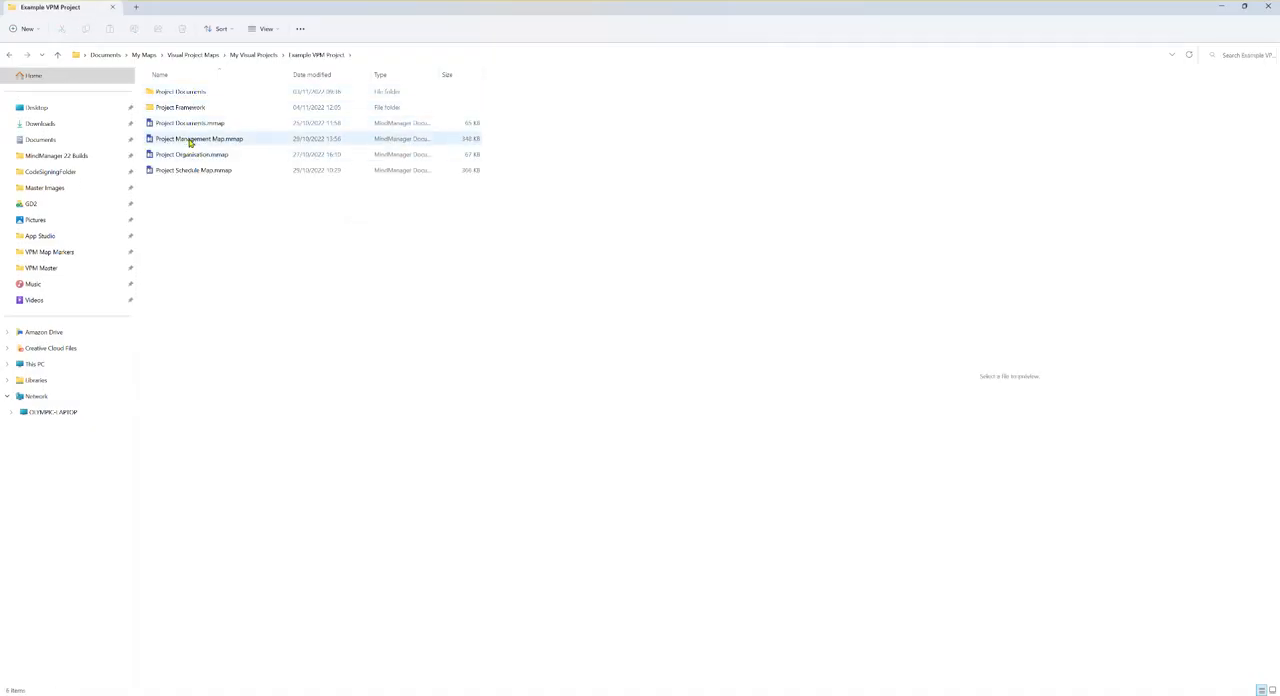
{"action": "left_click", "coordinate": [190, 140]}
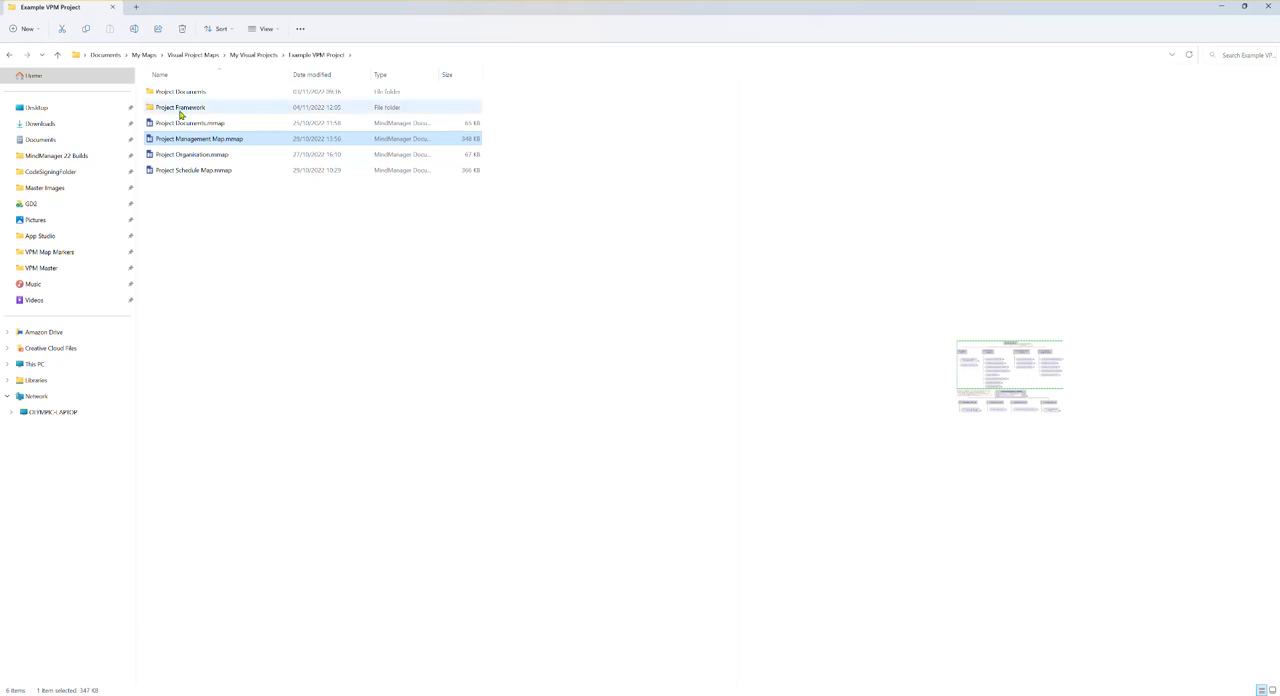
{"action": "double_click", "coordinate": [195, 139]}
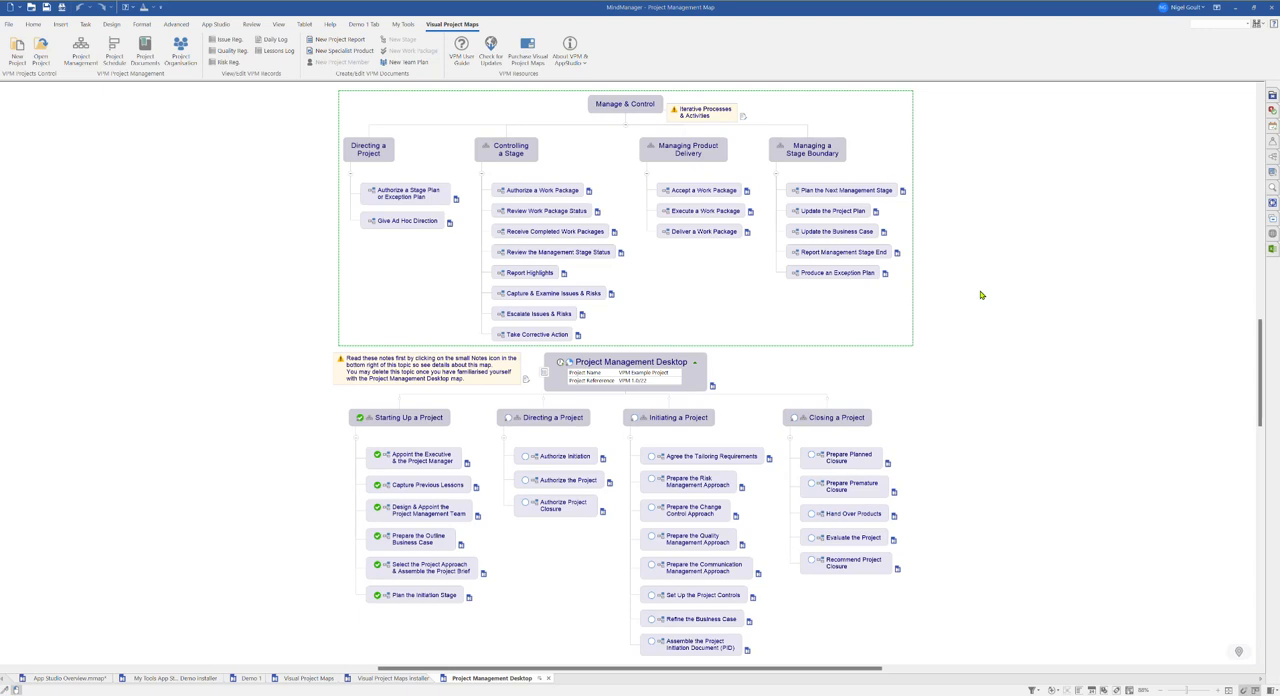
Step: Open the Issue Register and Daily Log from the Visual Project Maps ribbon, then return to the overview map
{"action": "left_click", "coordinate": [226, 42]}
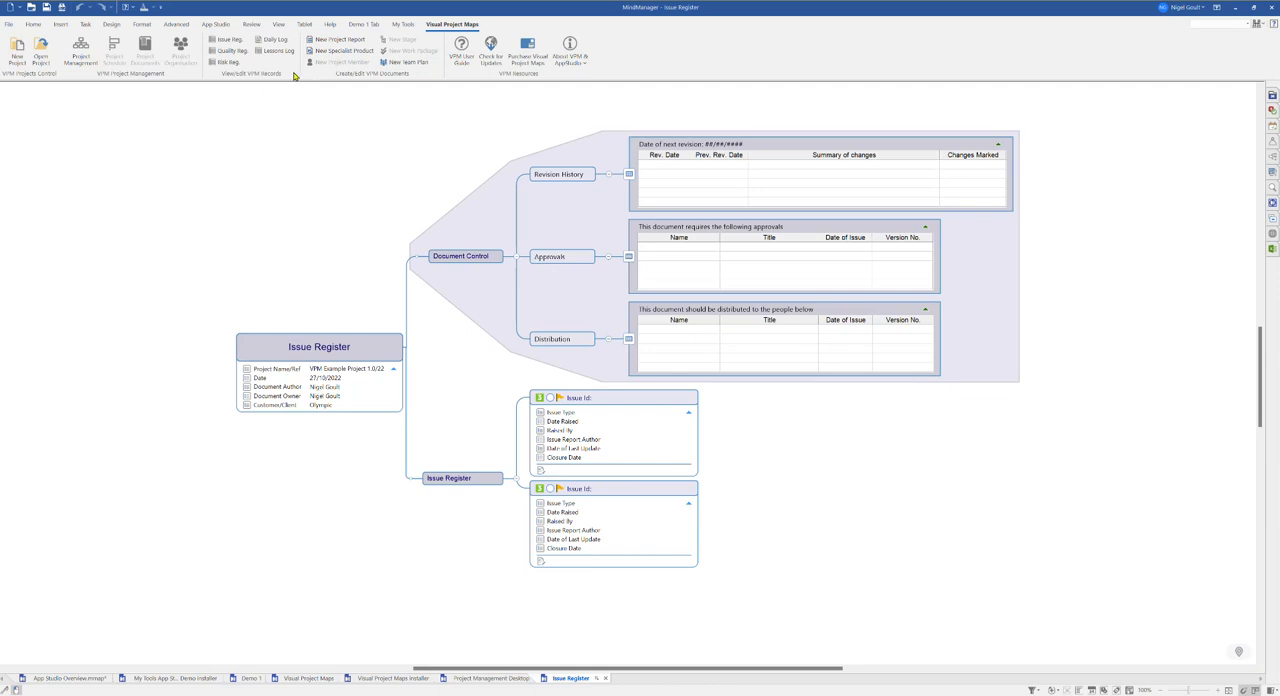
{"action": "left_click", "coordinate": [274, 39]}
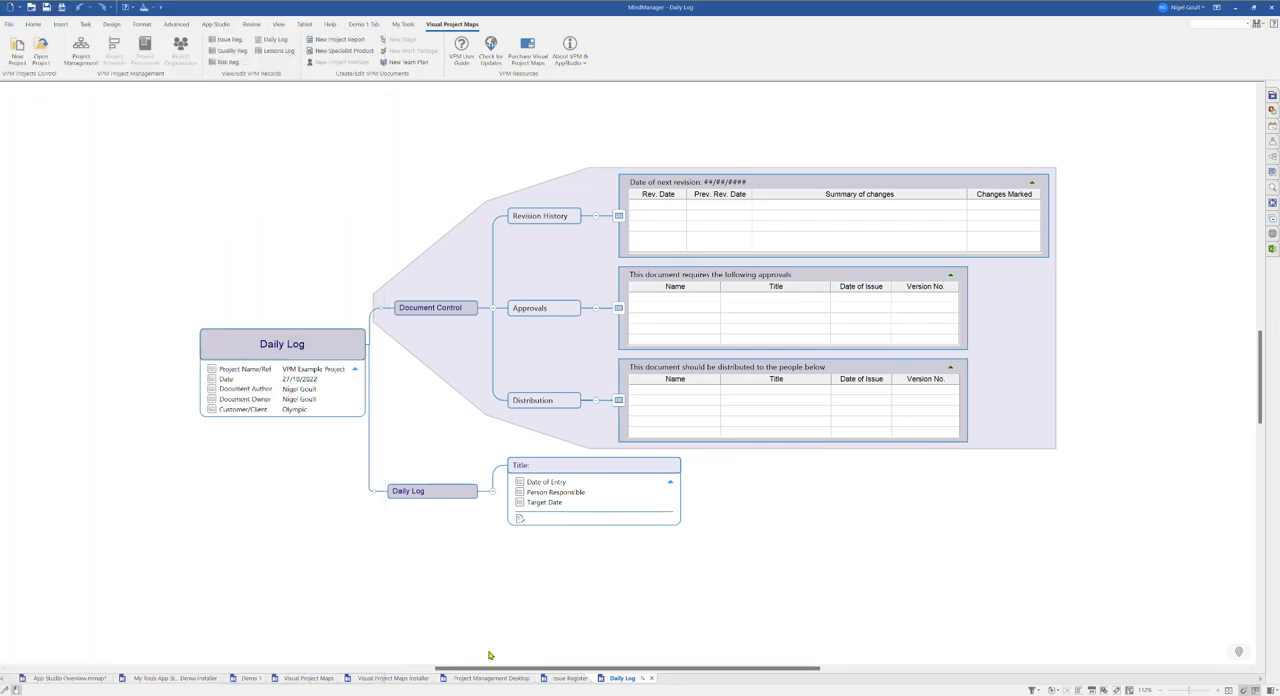
{"action": "left_click", "coordinate": [68, 678]}
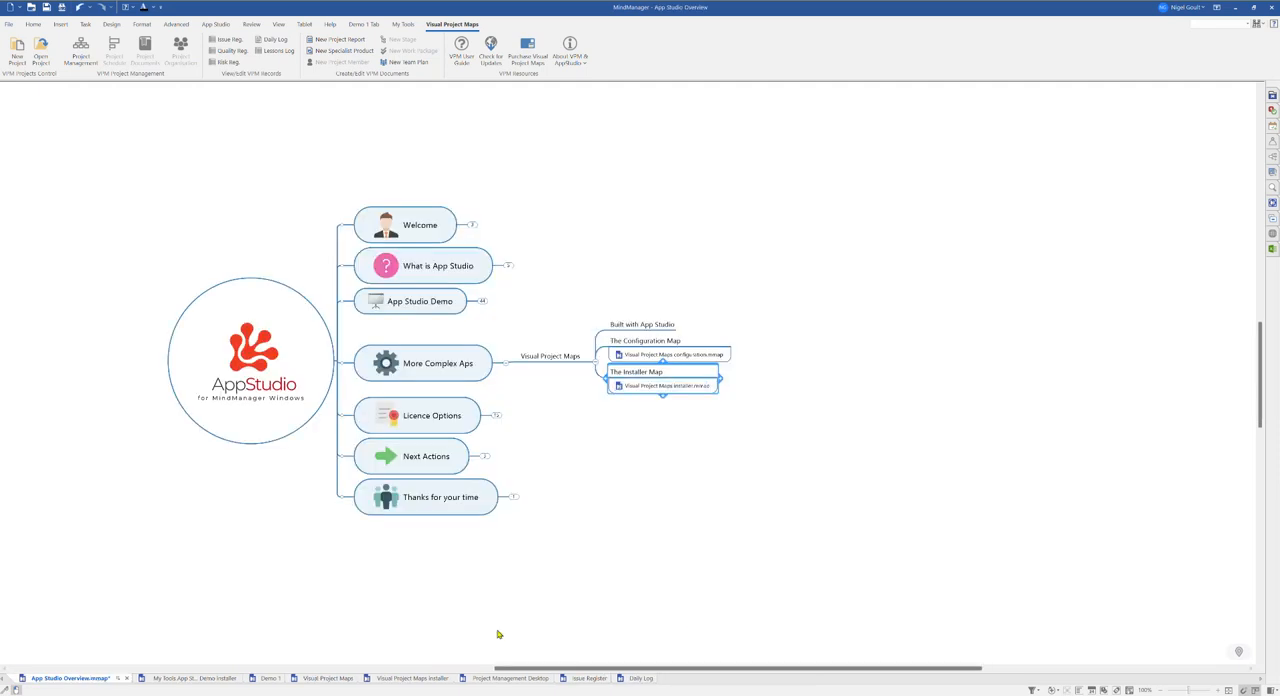
Step: Collapse the Visual Project Maps details and the More Complex Apps branch in the overview map
{"action": "left_click", "coordinate": [597, 360]}
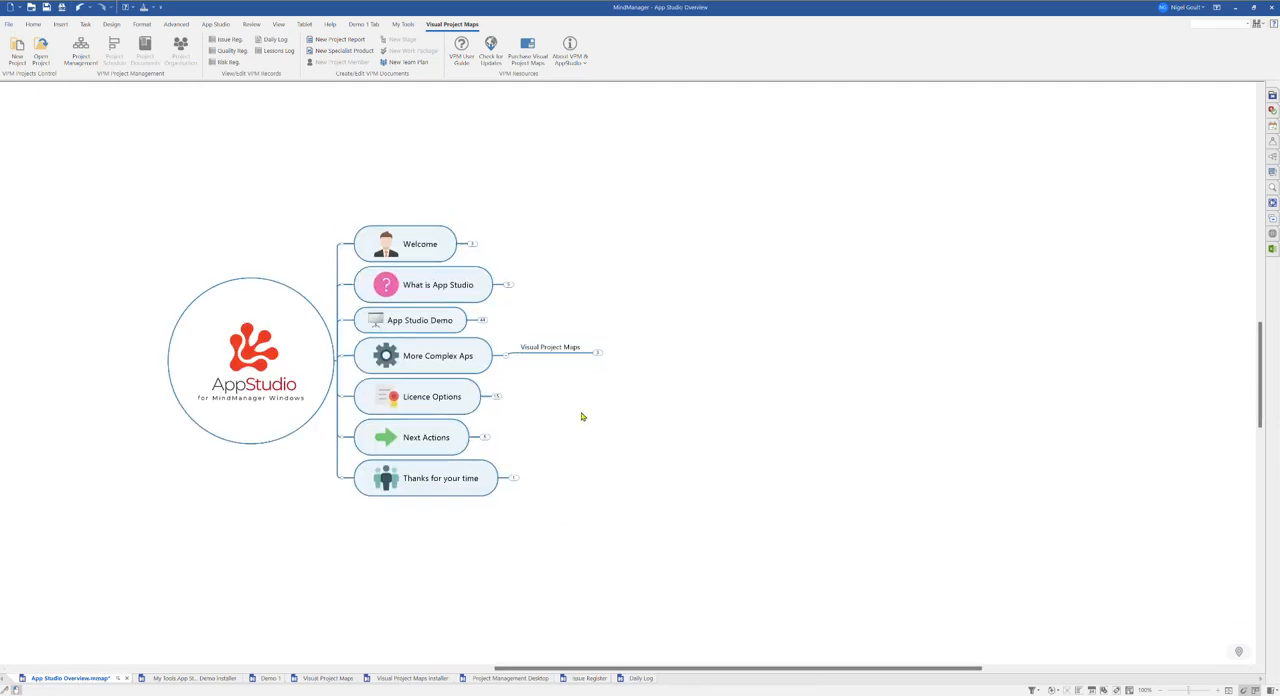
{"action": "left_click", "coordinate": [507, 355]}
Step: Expand Licence Options and each licence level — Base App, Personal, Corporate and Consultant Developer — to review their descriptions
{"action": "left_click", "coordinate": [496, 396]}
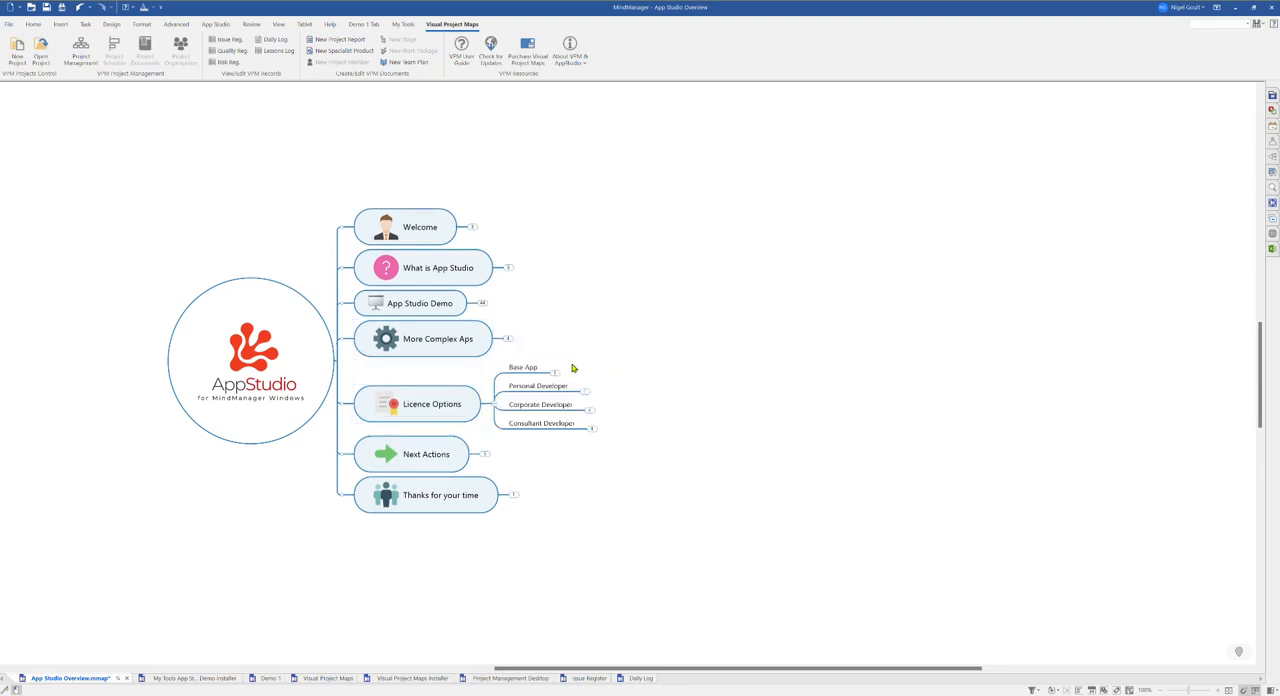
{"action": "left_click", "coordinate": [556, 372]}
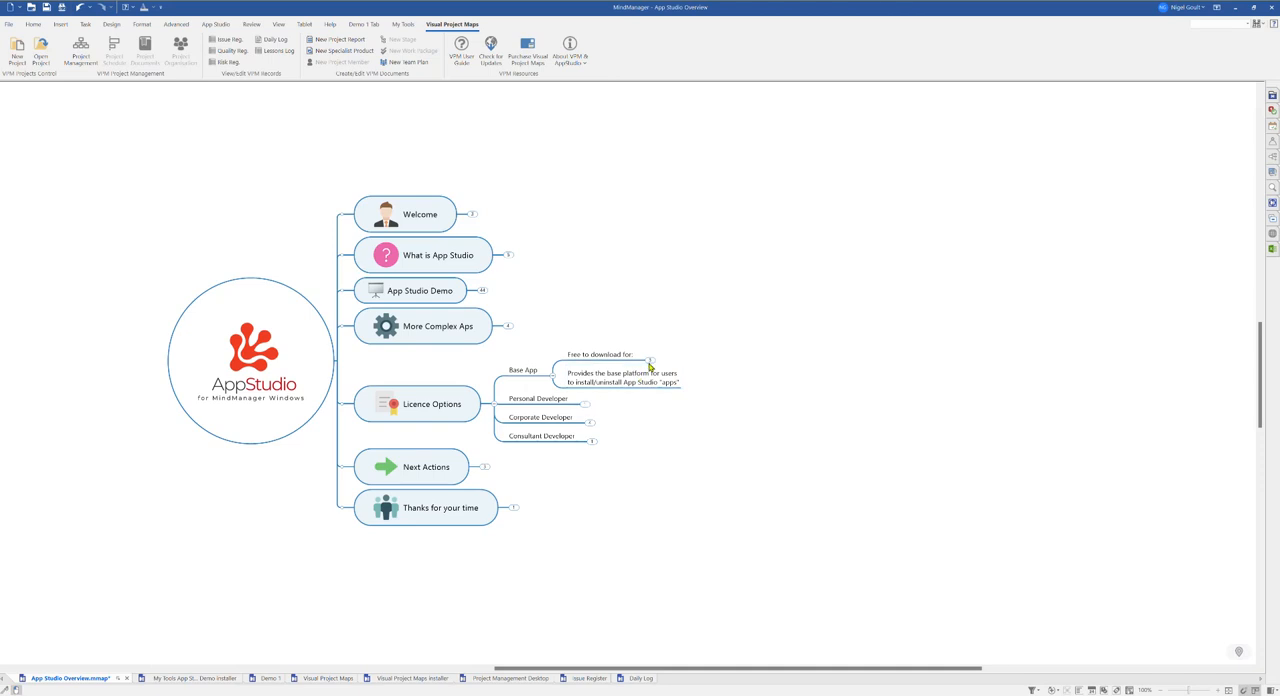
{"action": "left_click", "coordinate": [649, 360]}
{"action": "left_click", "coordinate": [584, 421]}
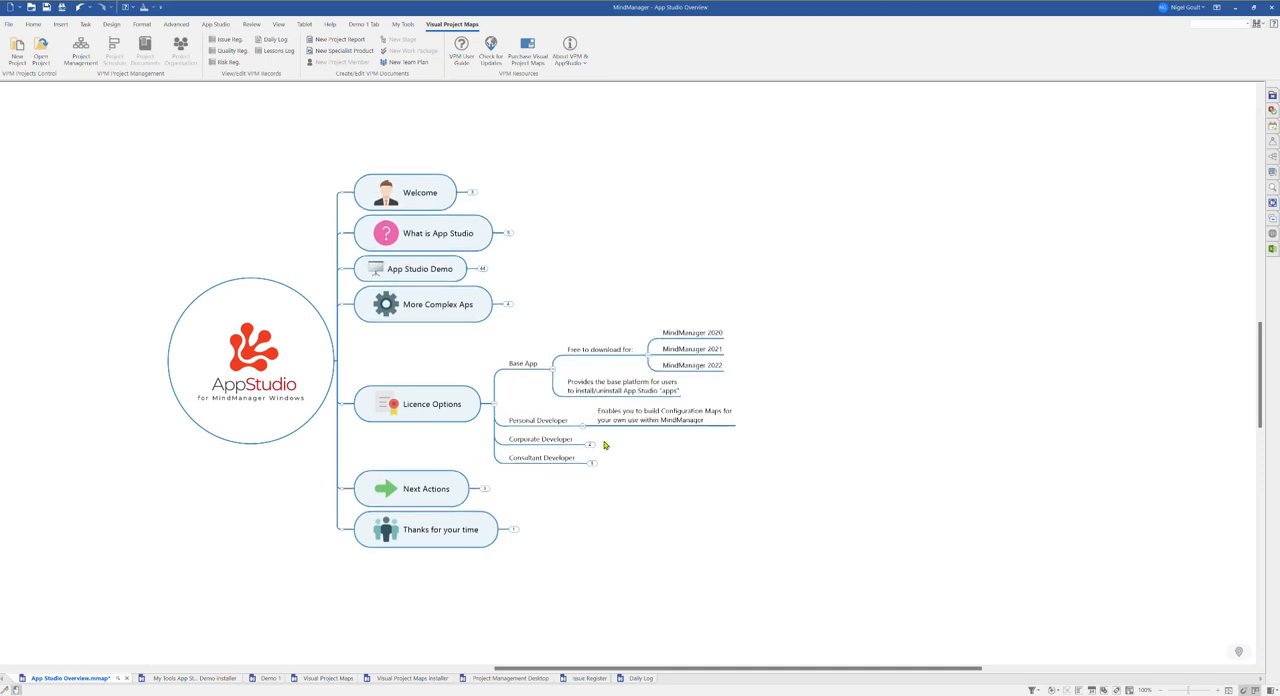
{"action": "left_click", "coordinate": [592, 444]}
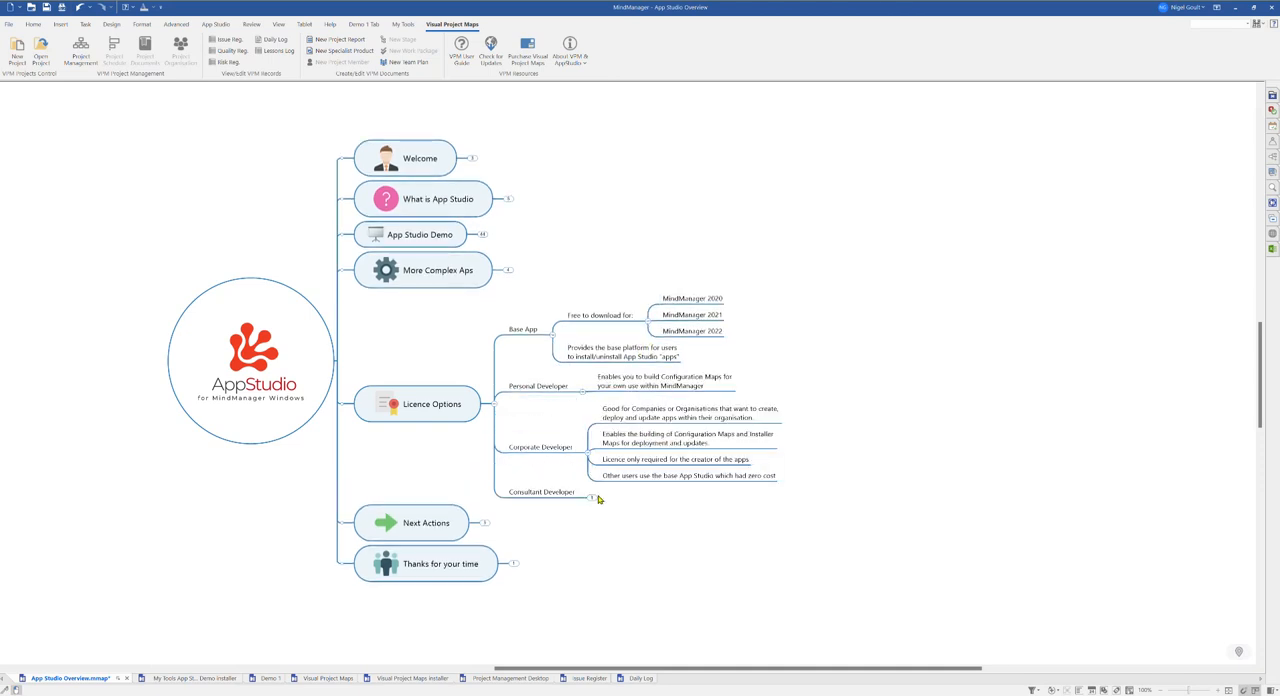
{"action": "left_click", "coordinate": [594, 498]}
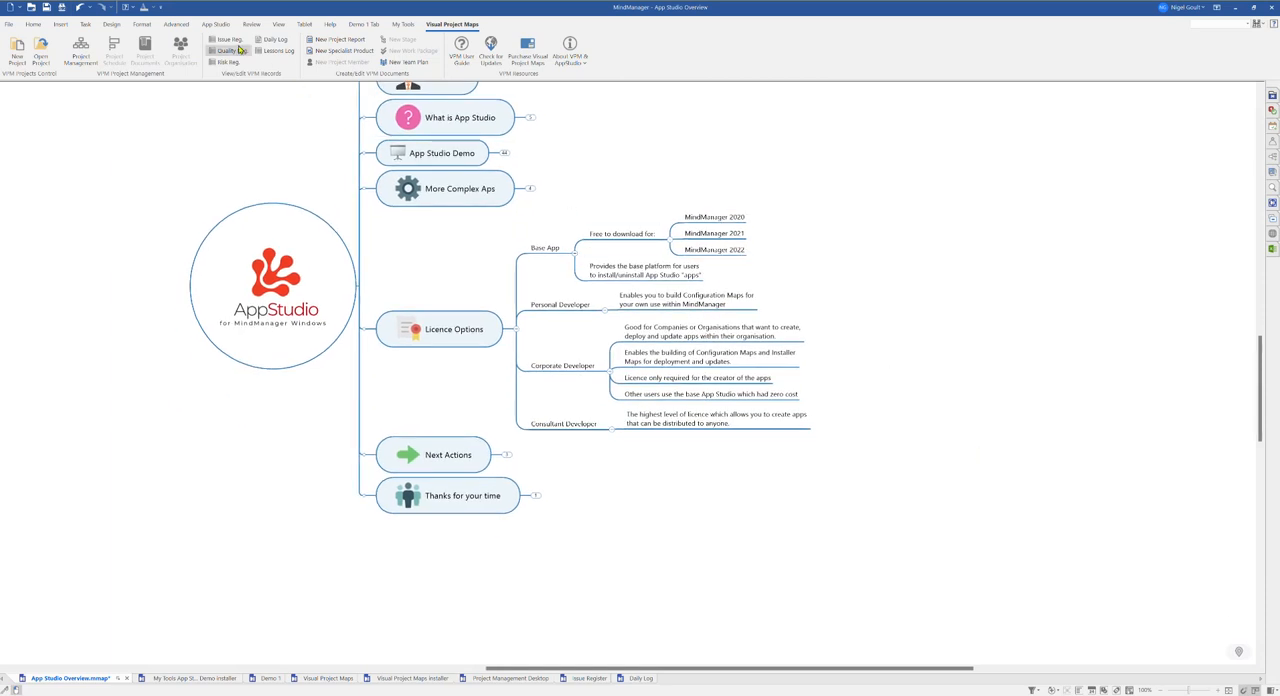
{"action": "left_click", "coordinate": [185, 27]}
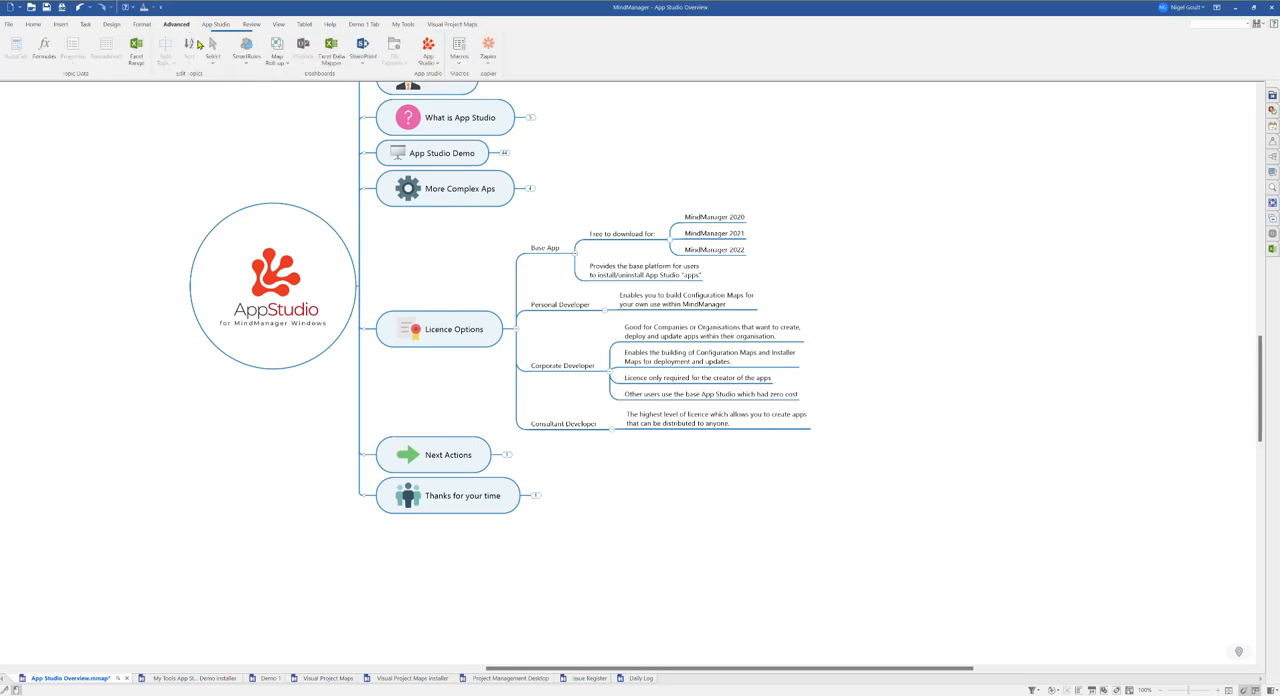